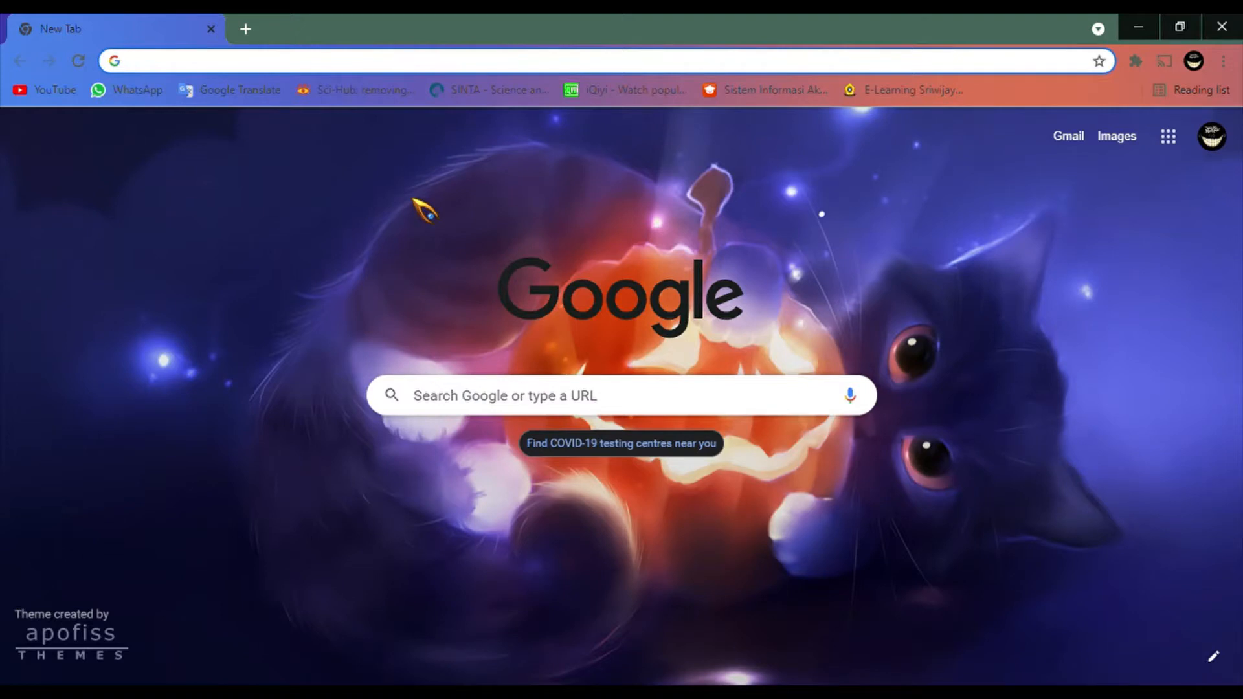
Search the web for "odk build" and open the ODK Build form editor.
text(odk build)
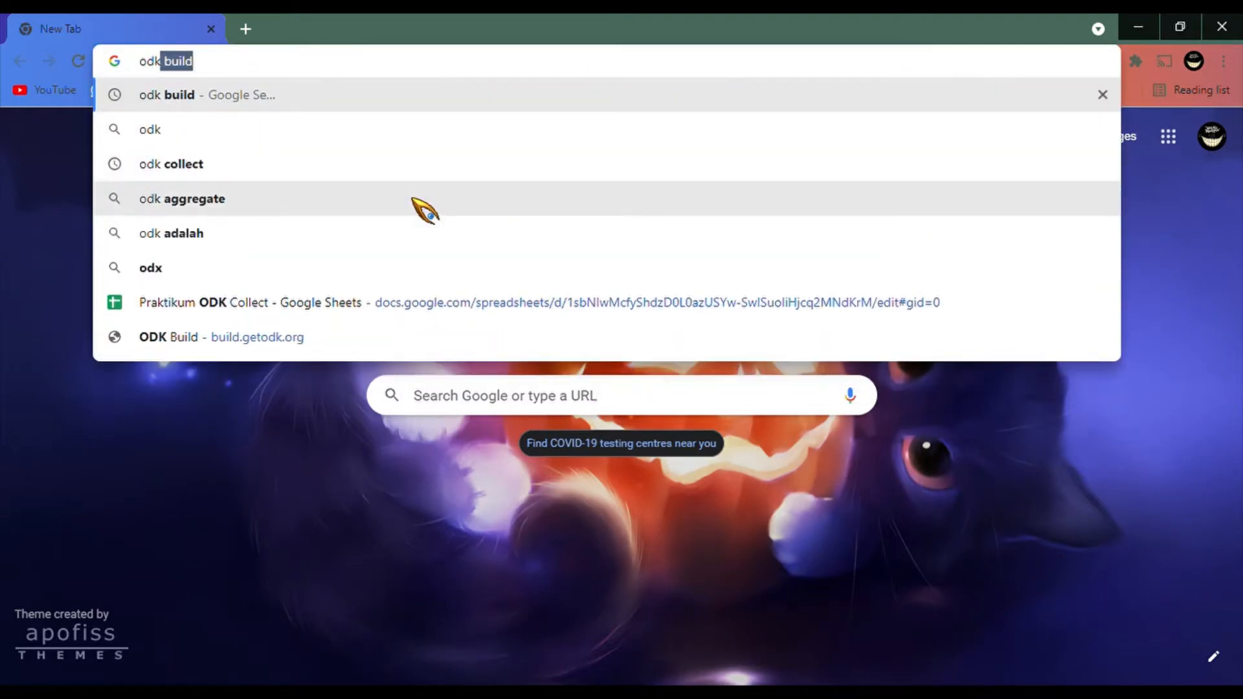
key(Return)
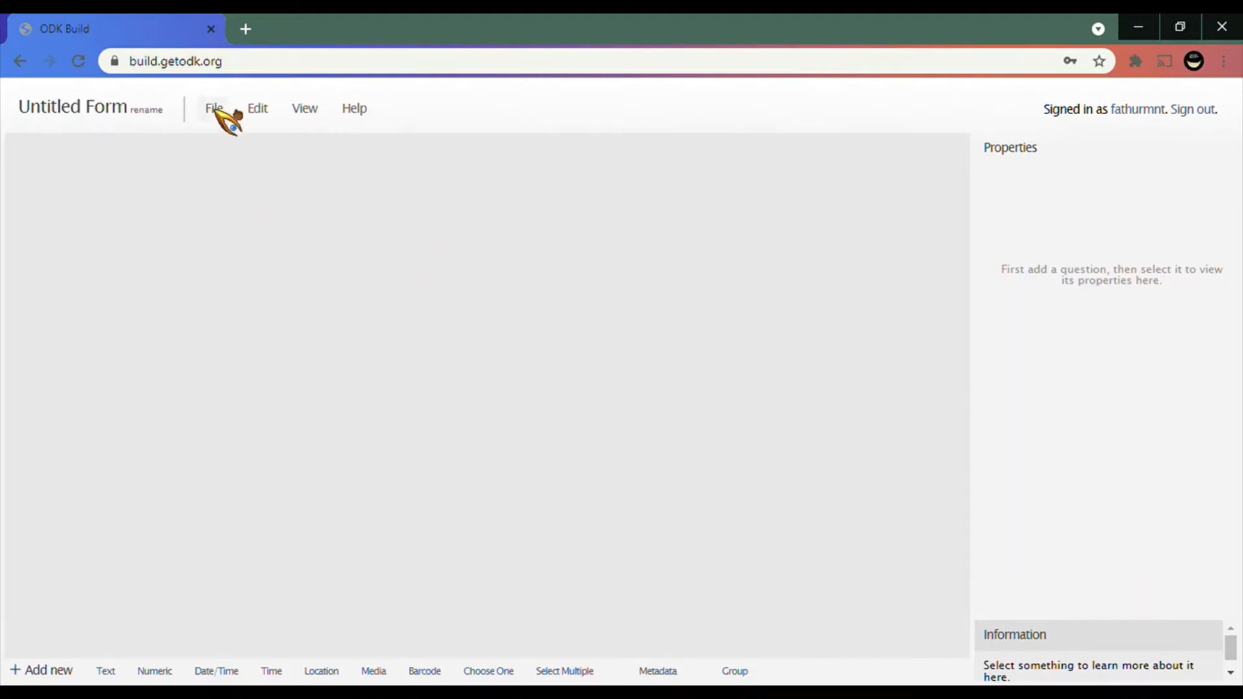
Search for "google drive" in a new browser tab and open My Drive from the results.
click(246, 30)
text(g)
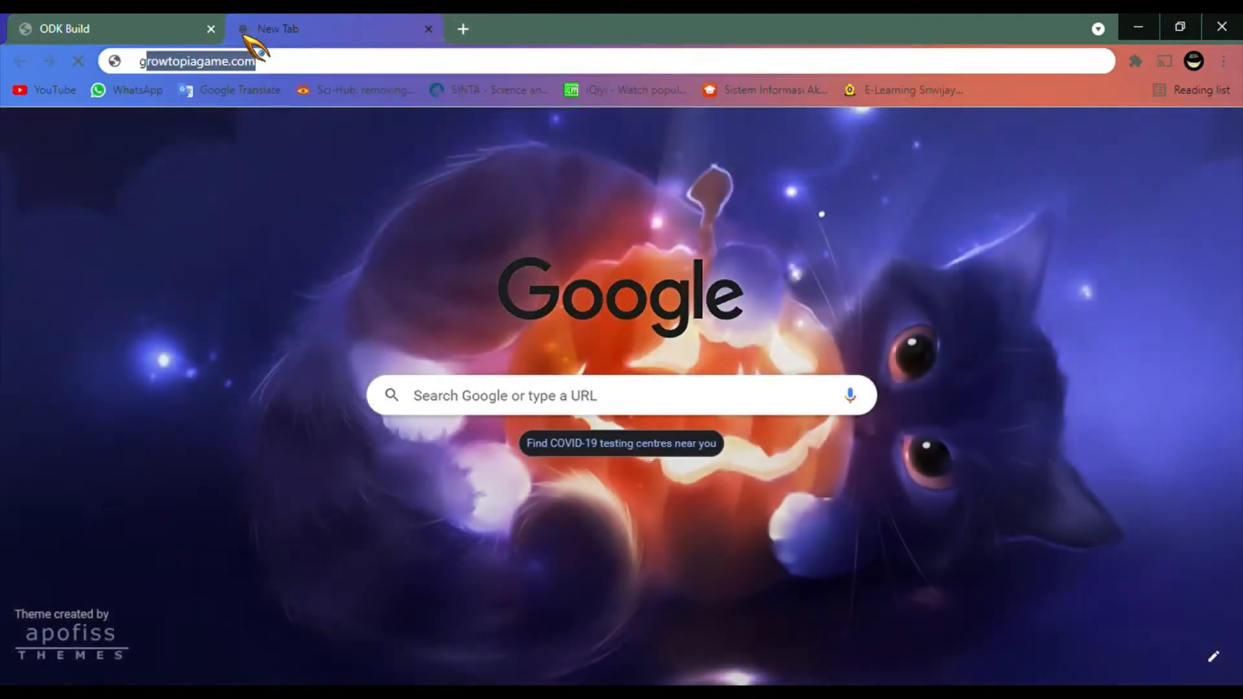
text(oogle di)
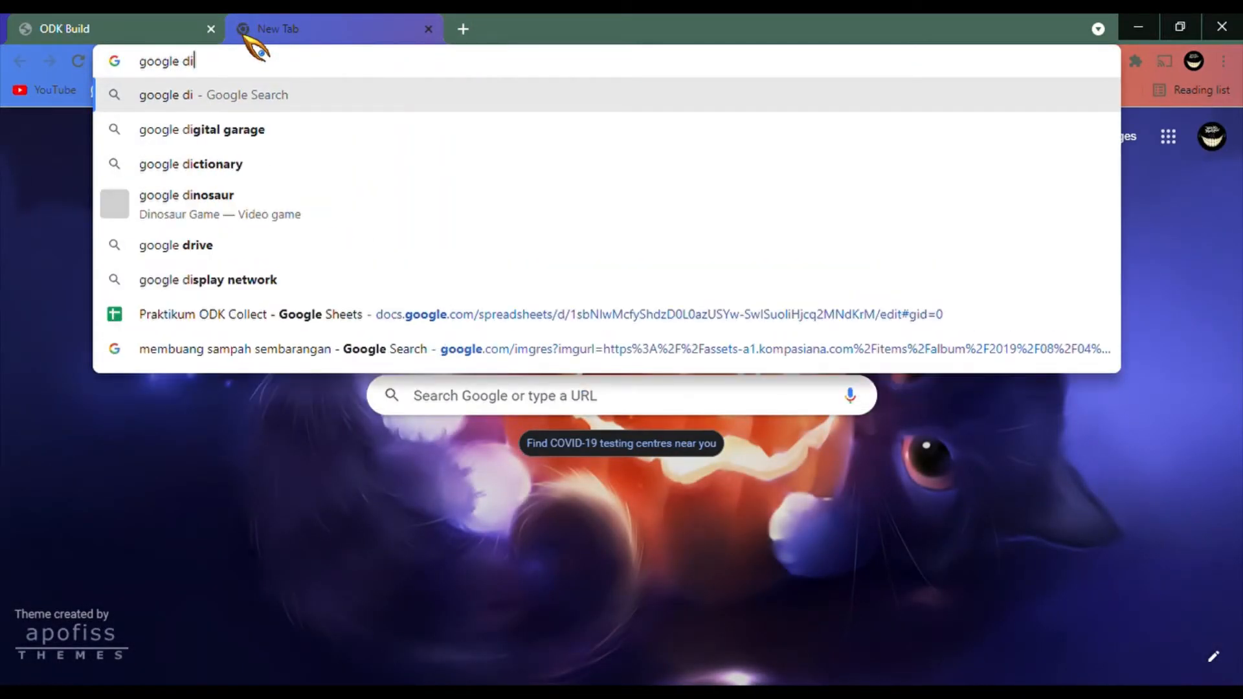
key(BackSpace)
text(r)
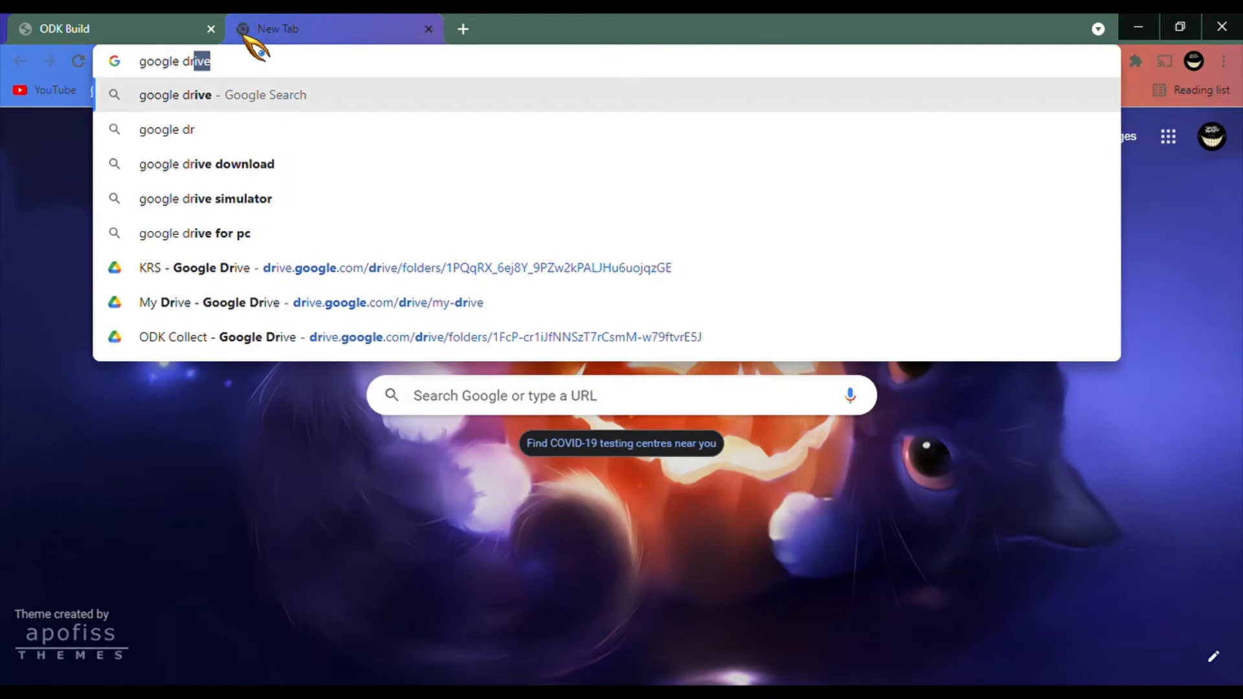
key(Return)
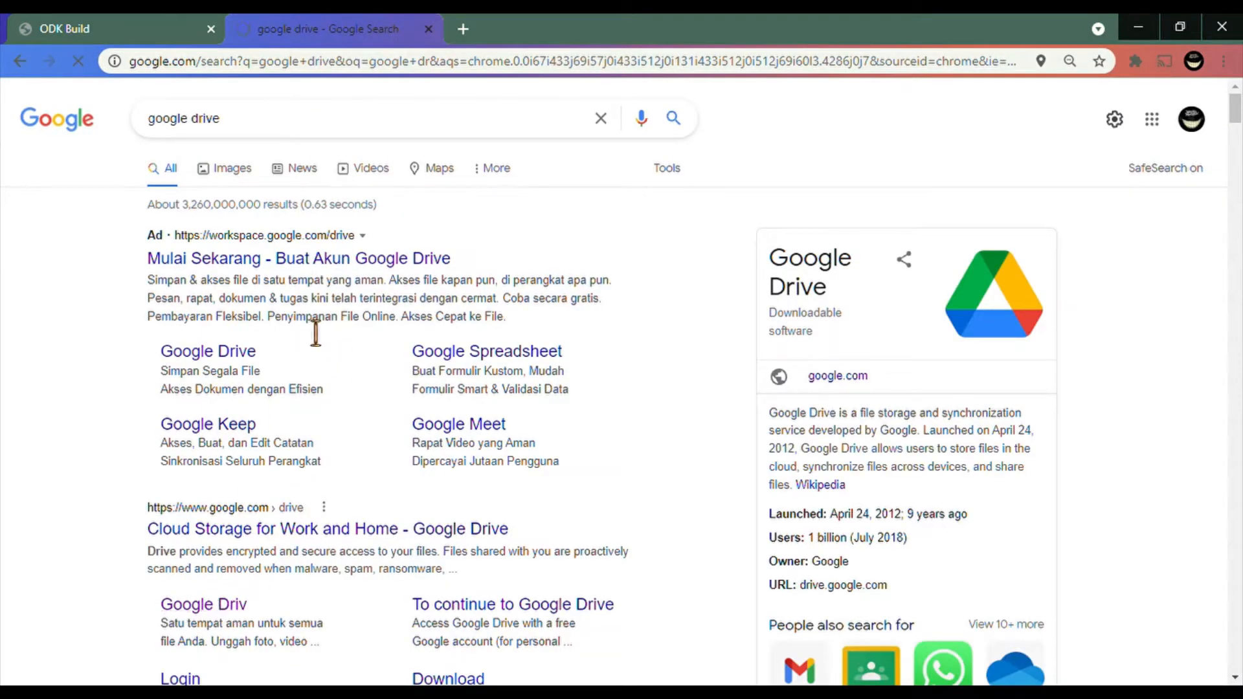
click(355, 257)
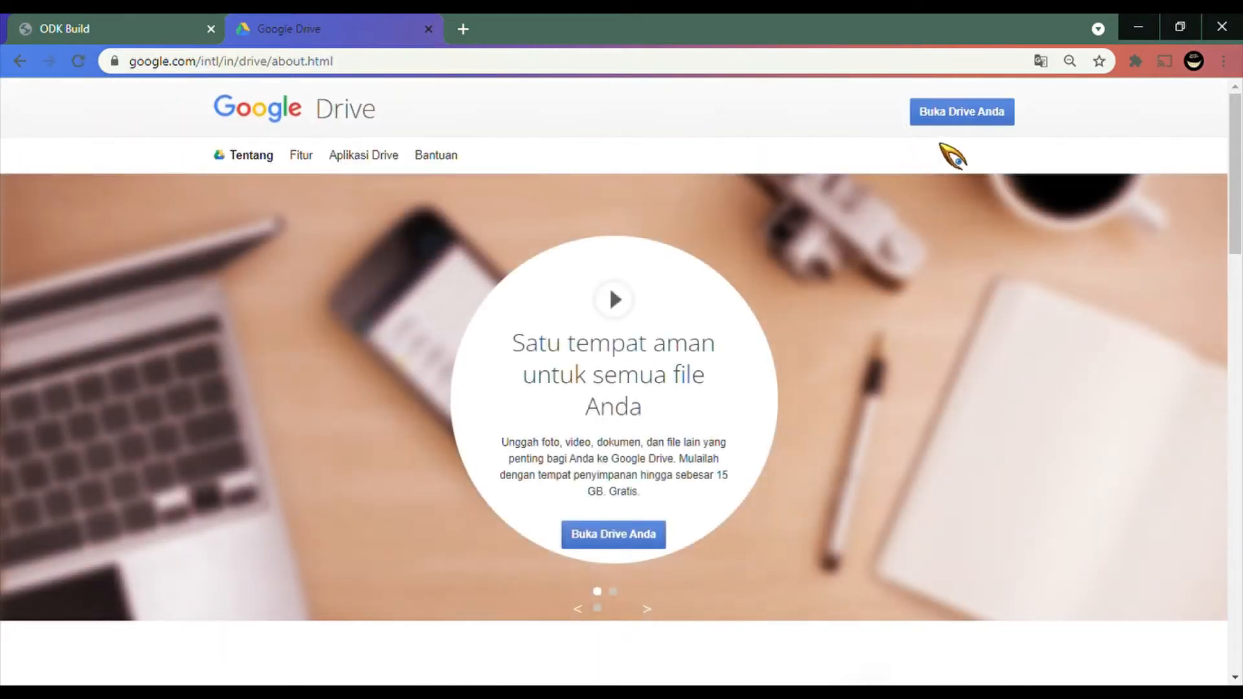
click(951, 117)
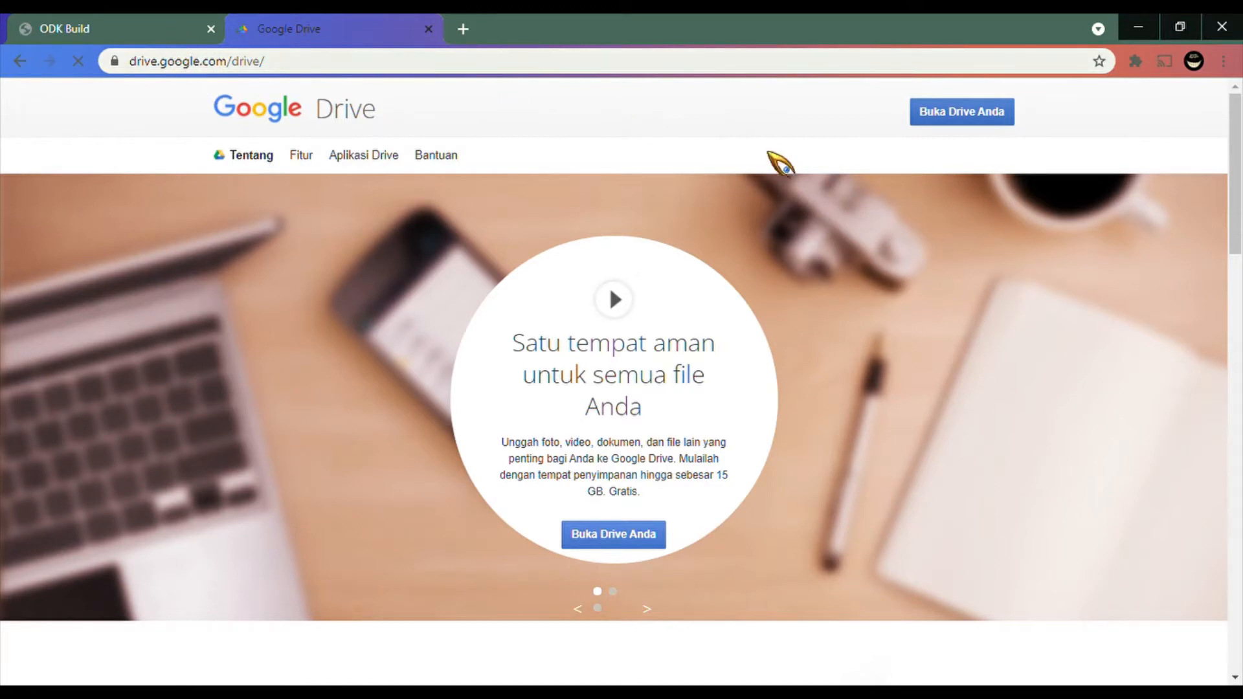
click(142, 31)
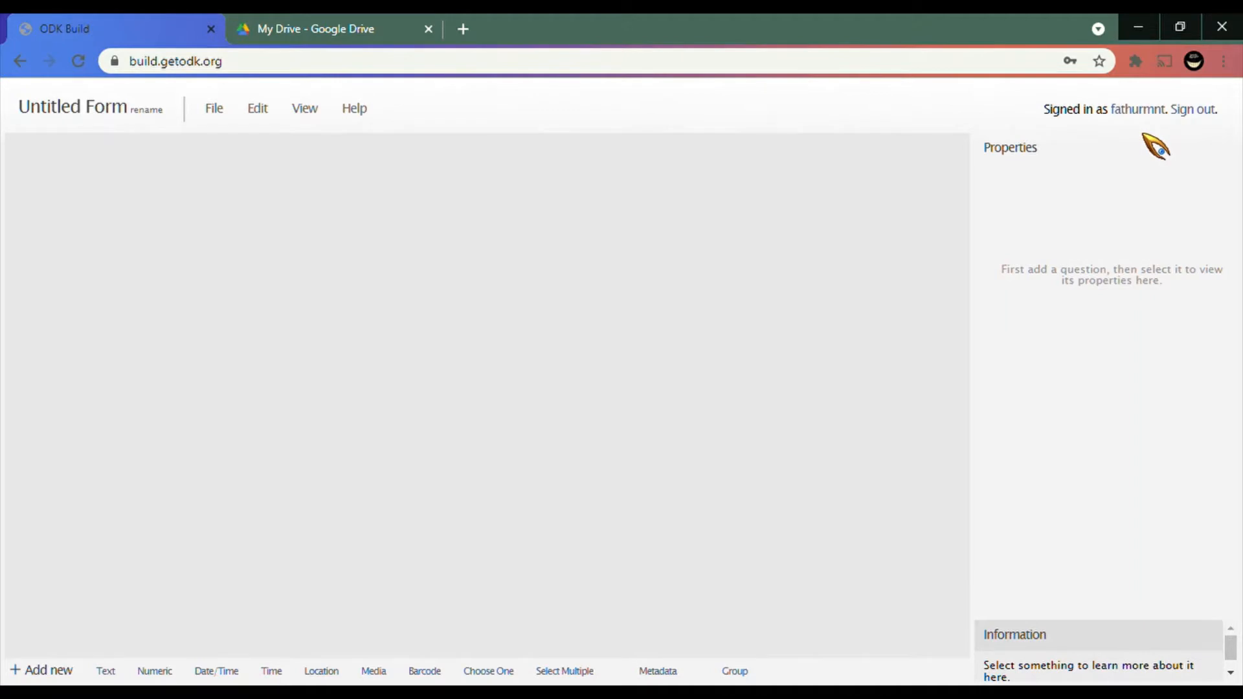
click(303, 28)
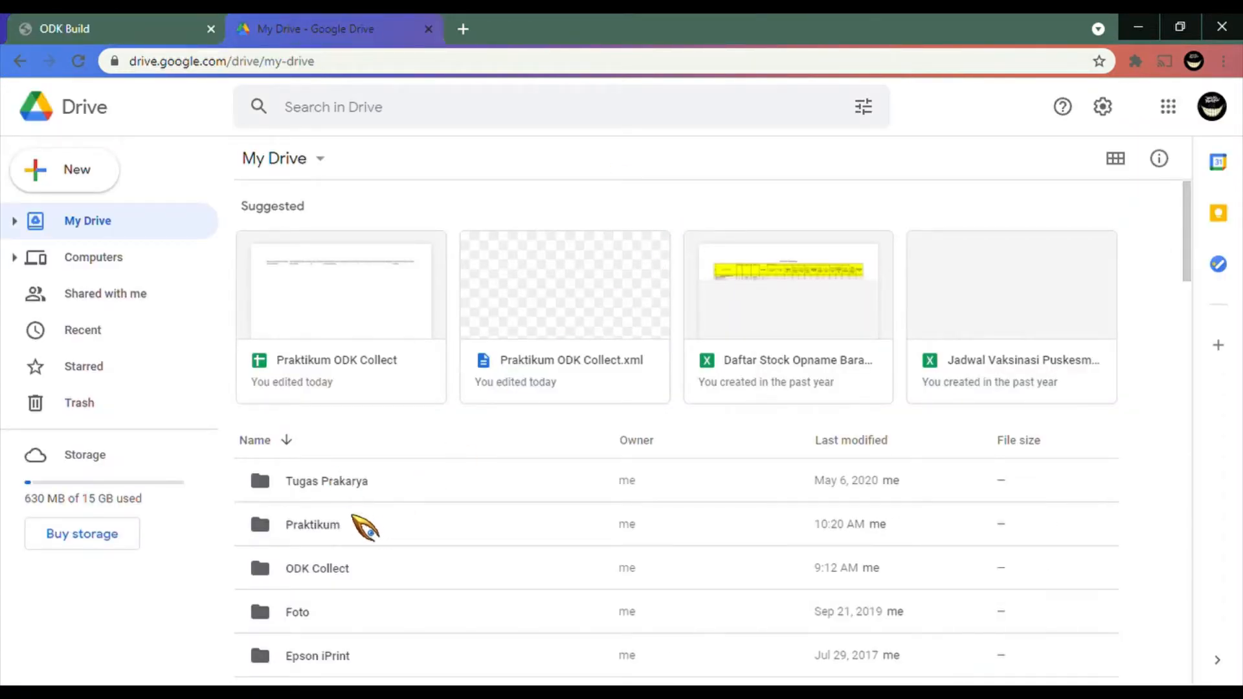
Open the Praktikum folder and create a blank Google Sheets spreadsheet in it.
click(350, 524)
double_click(353, 527)
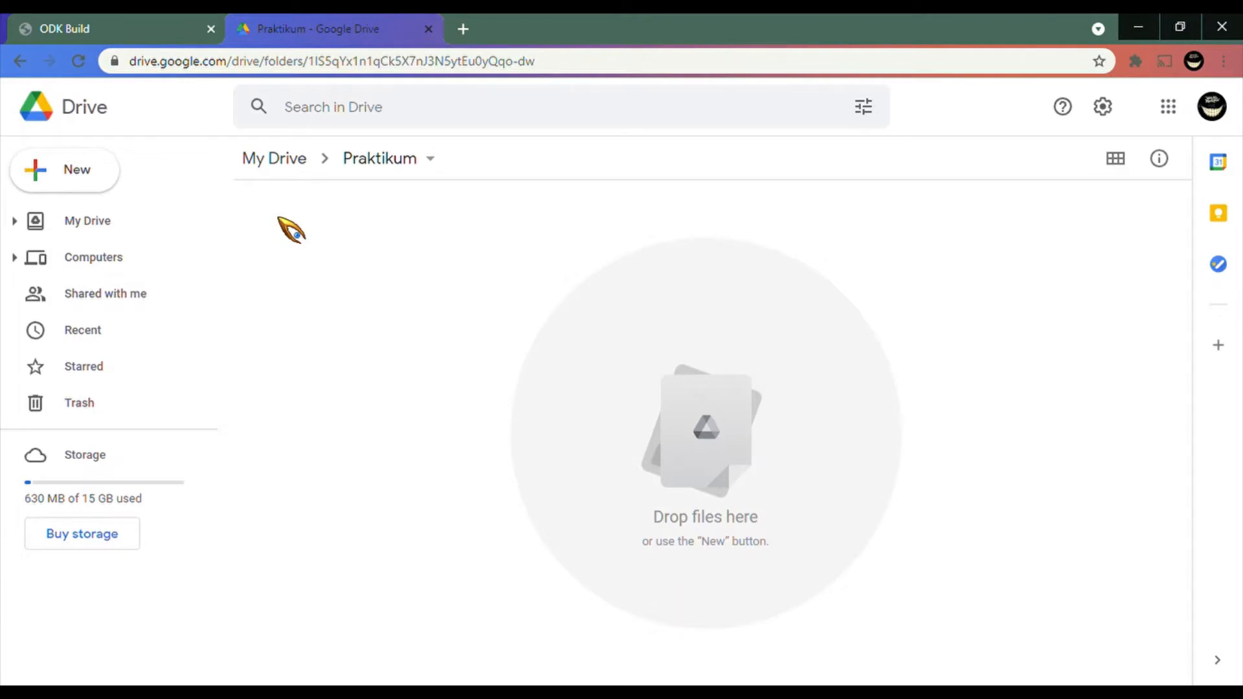
click(69, 182)
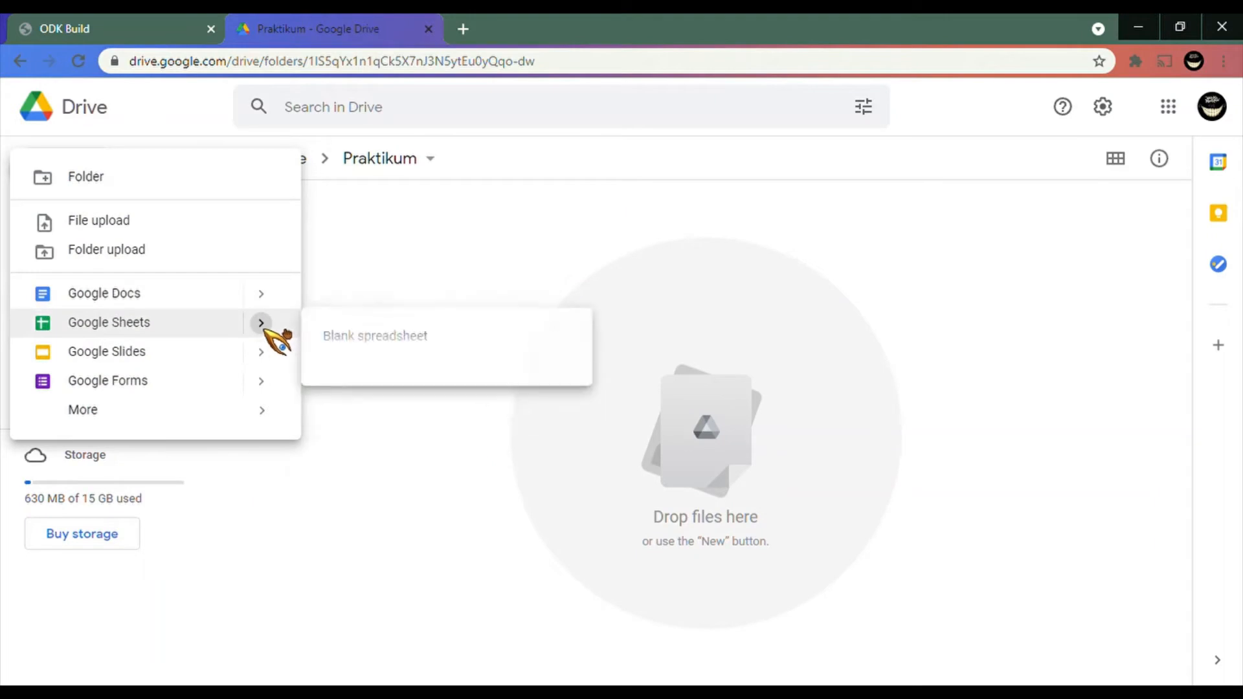
click(343, 334)
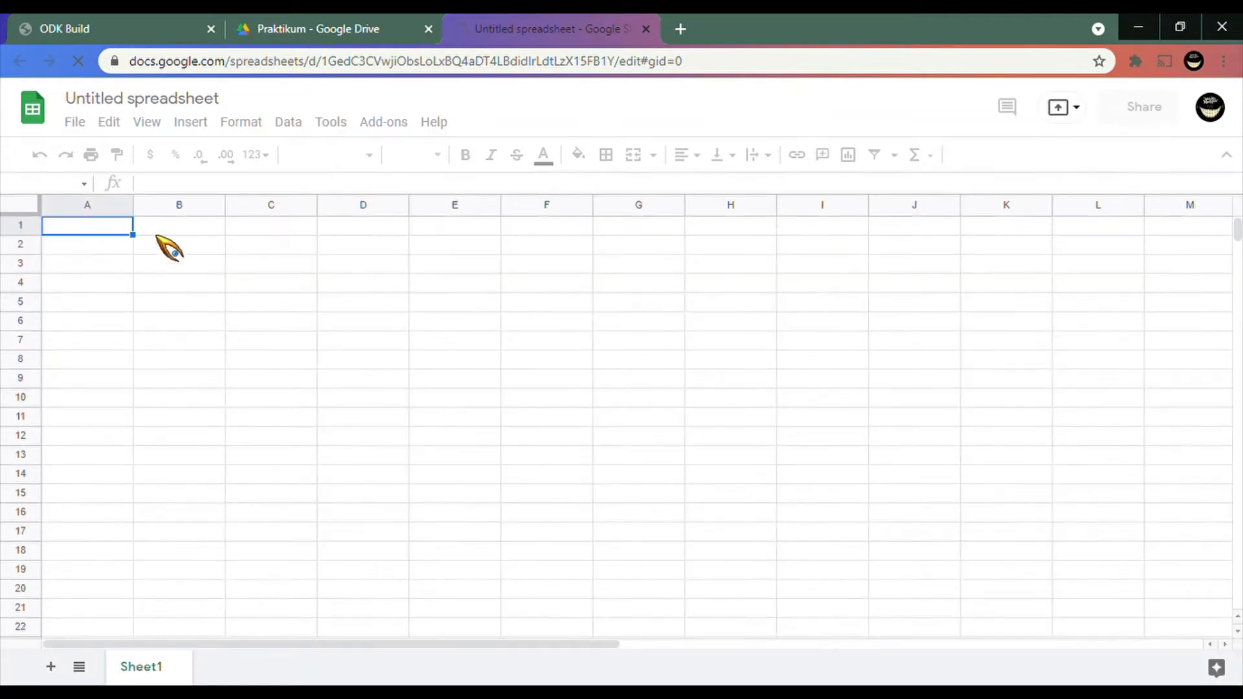
Name the new spreadsheet "Praktikum ODK COLLECT" and close it, returning to the Praktikum folder in Drive.
click(174, 101)
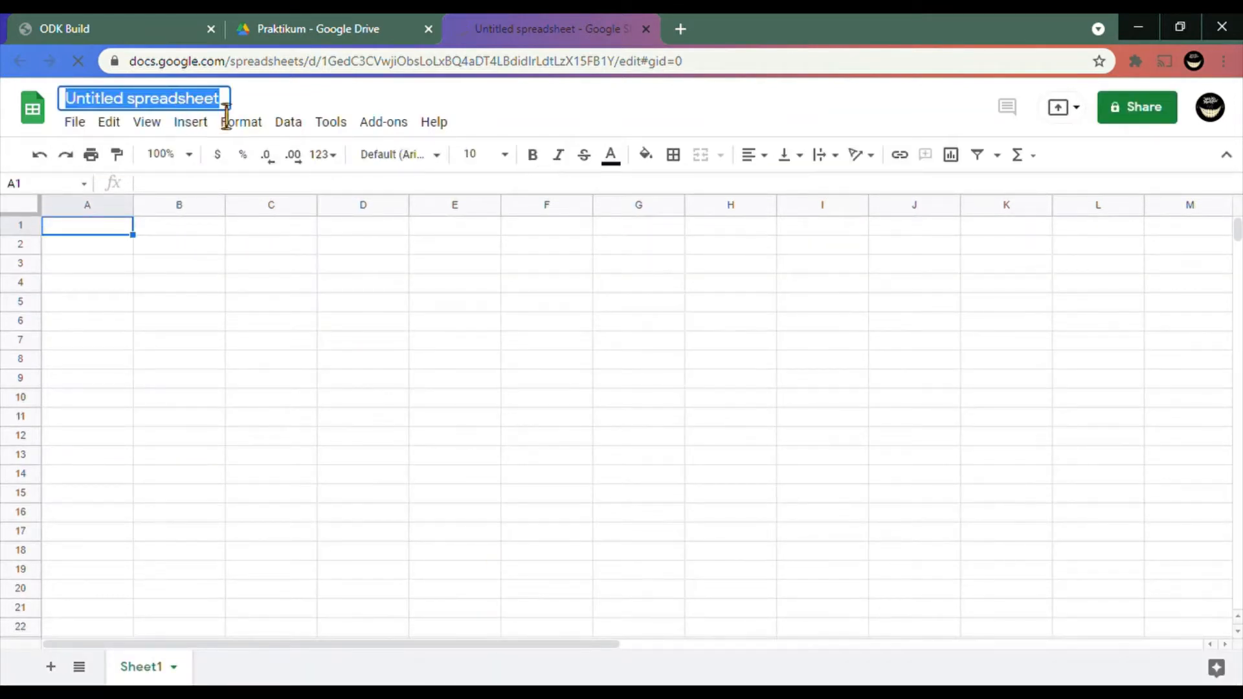
text(Prakt)
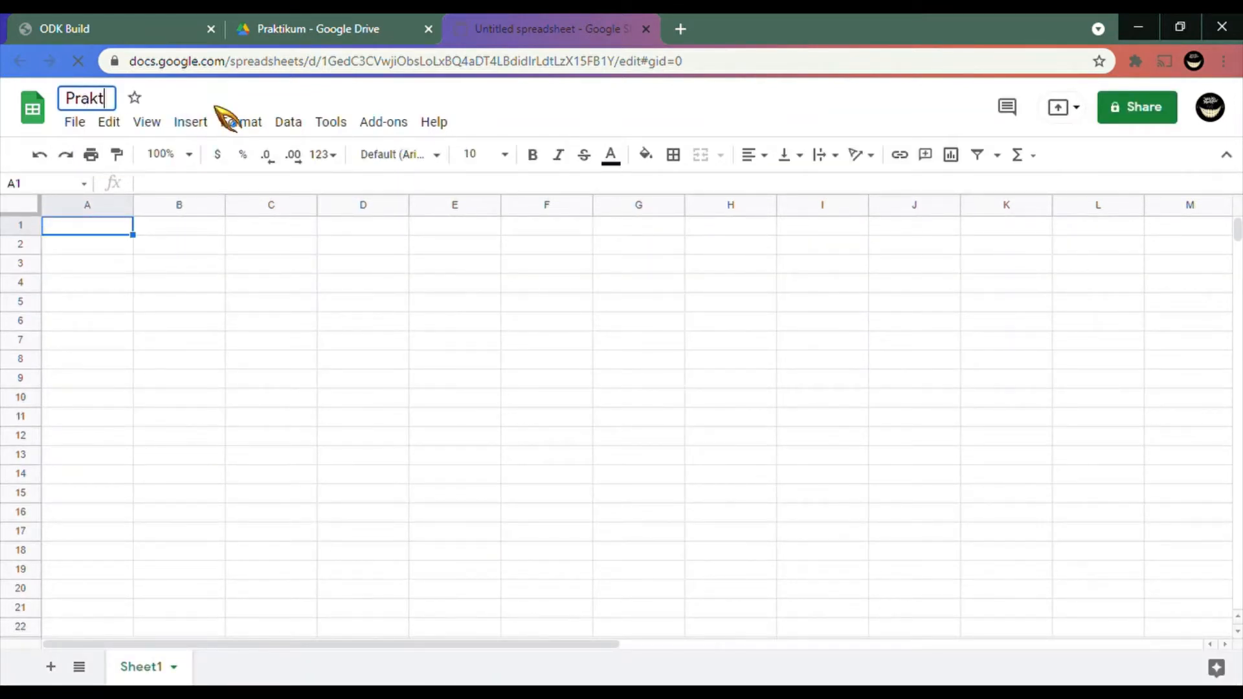
text(ikum ODK CO)
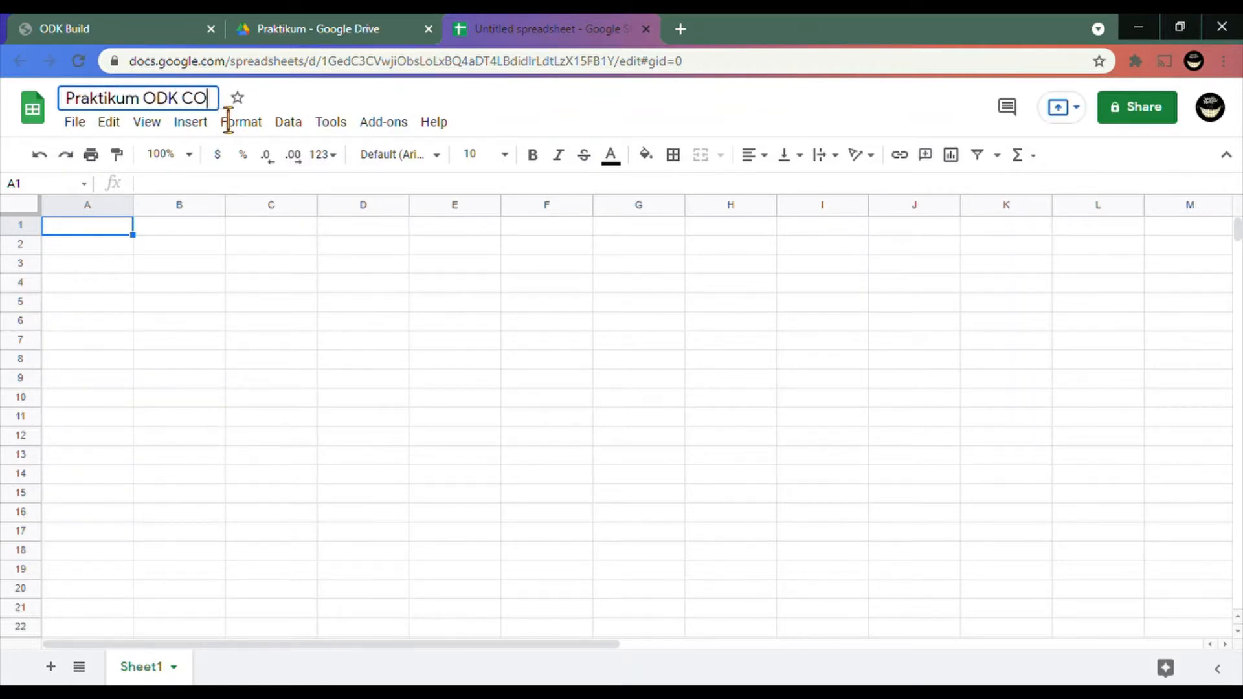
text(OLLECT)
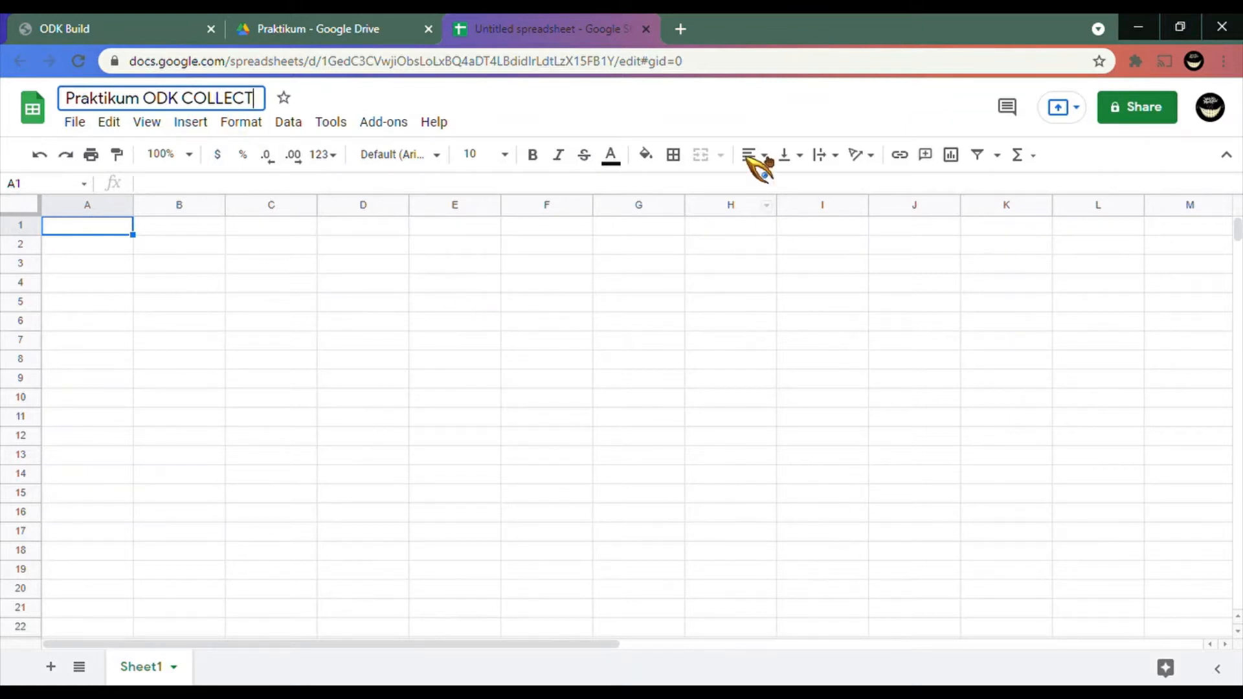
click(278, 31)
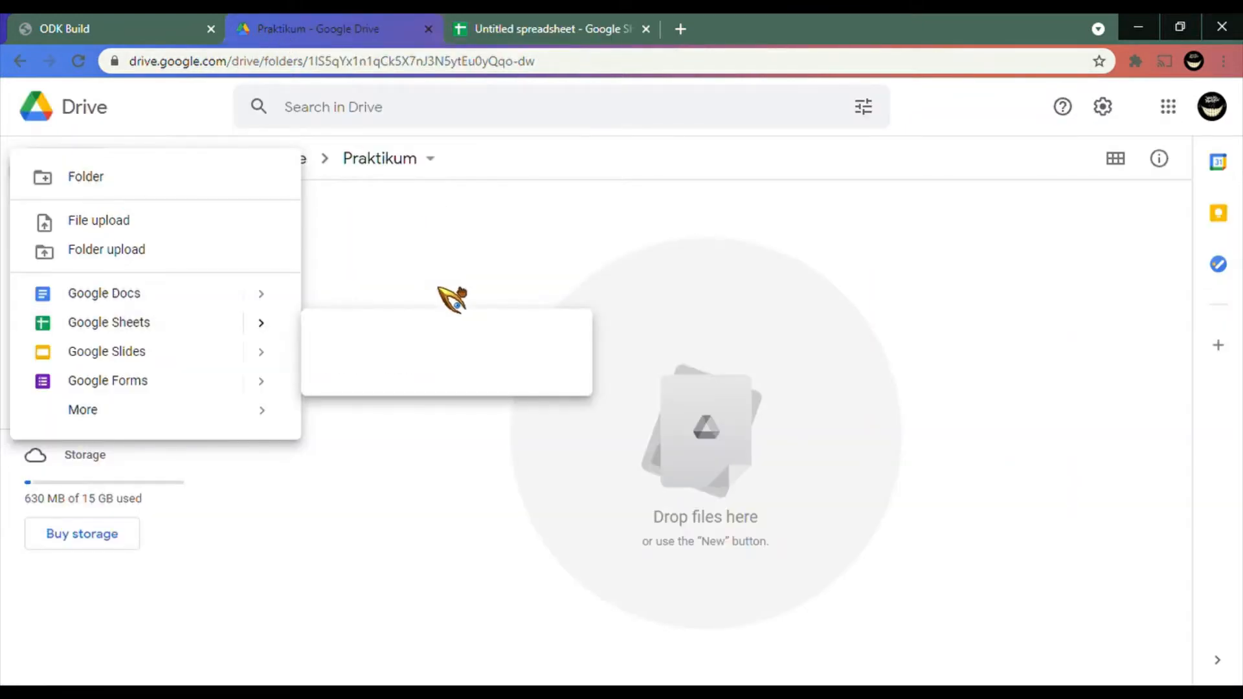
click(534, 25)
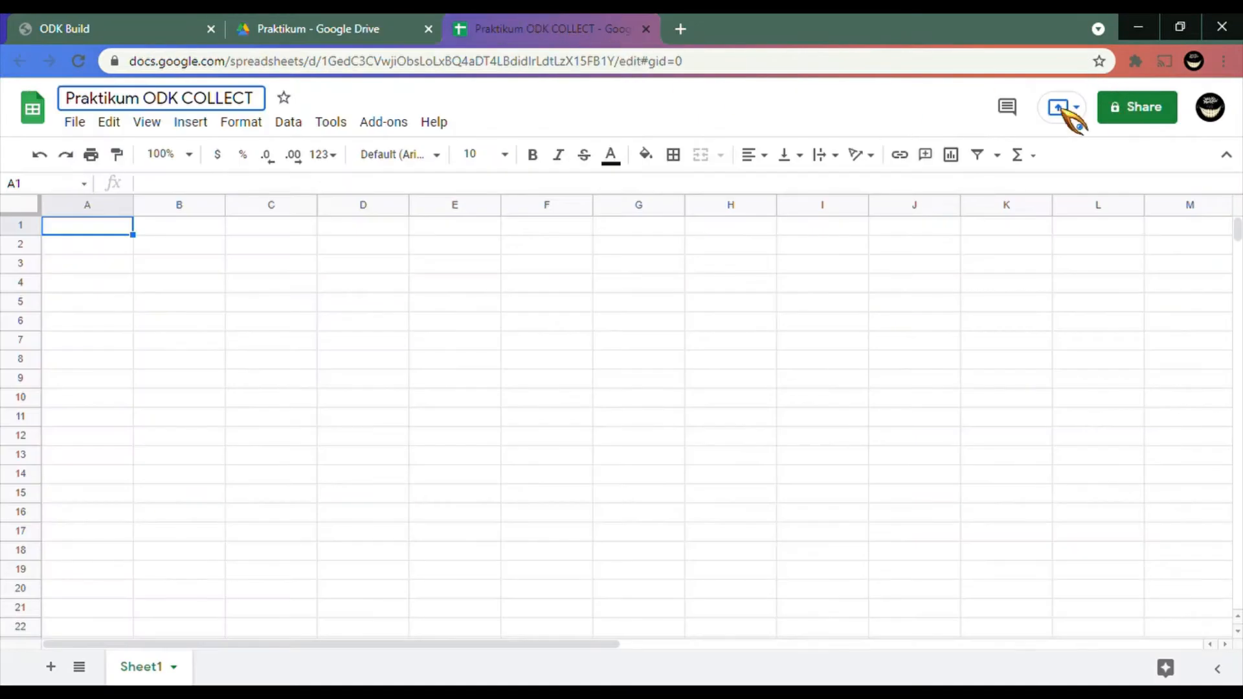
click(646, 29)
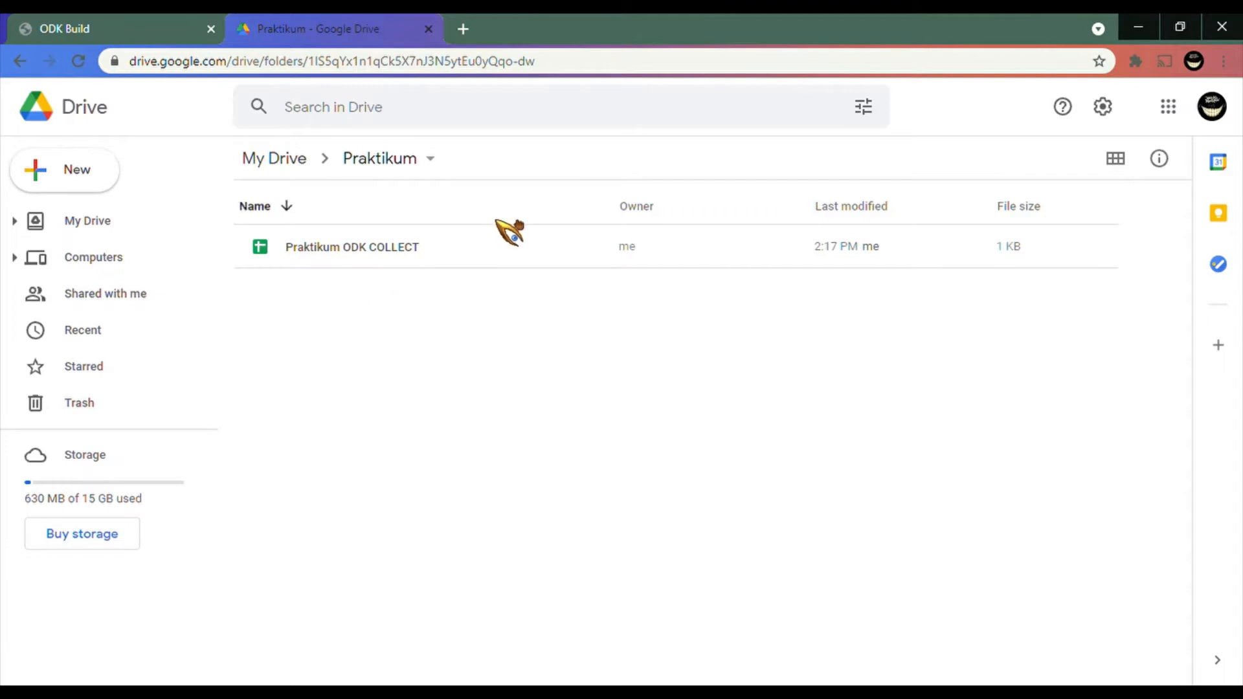
Copy the sharing link of the Praktikum ODK COLLECT spreadsheet and switch back to ODK Build.
click(528, 245)
right_click(531, 244)
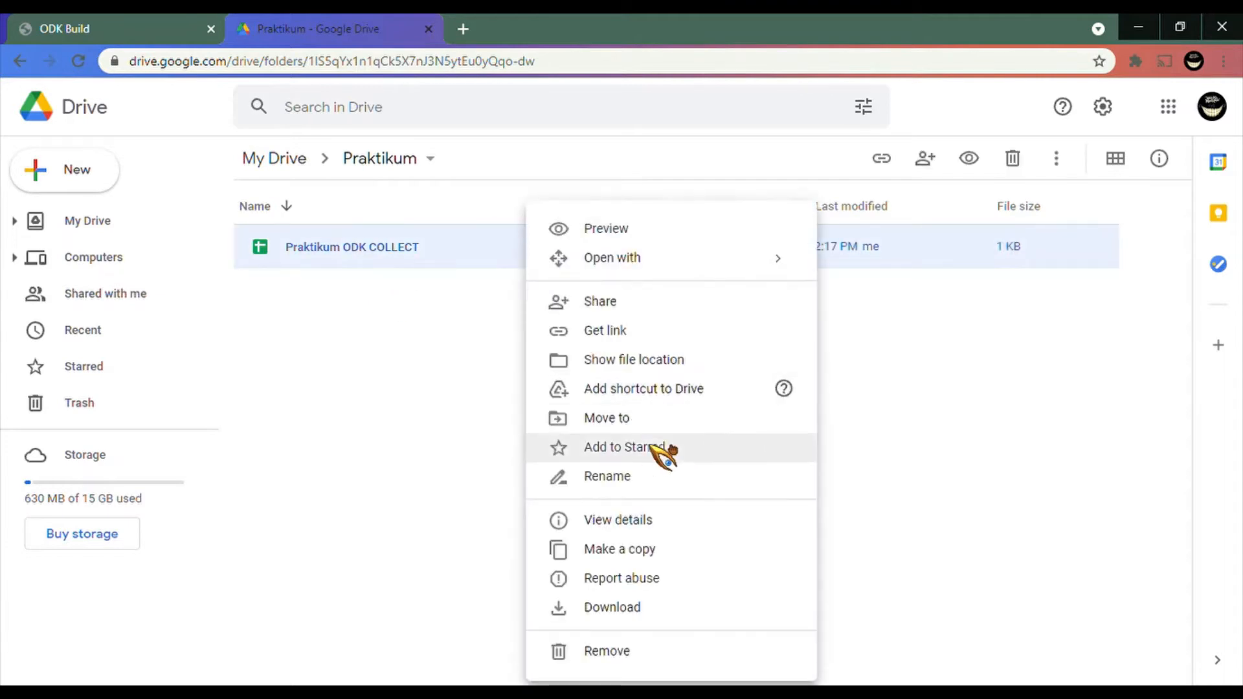
click(664, 334)
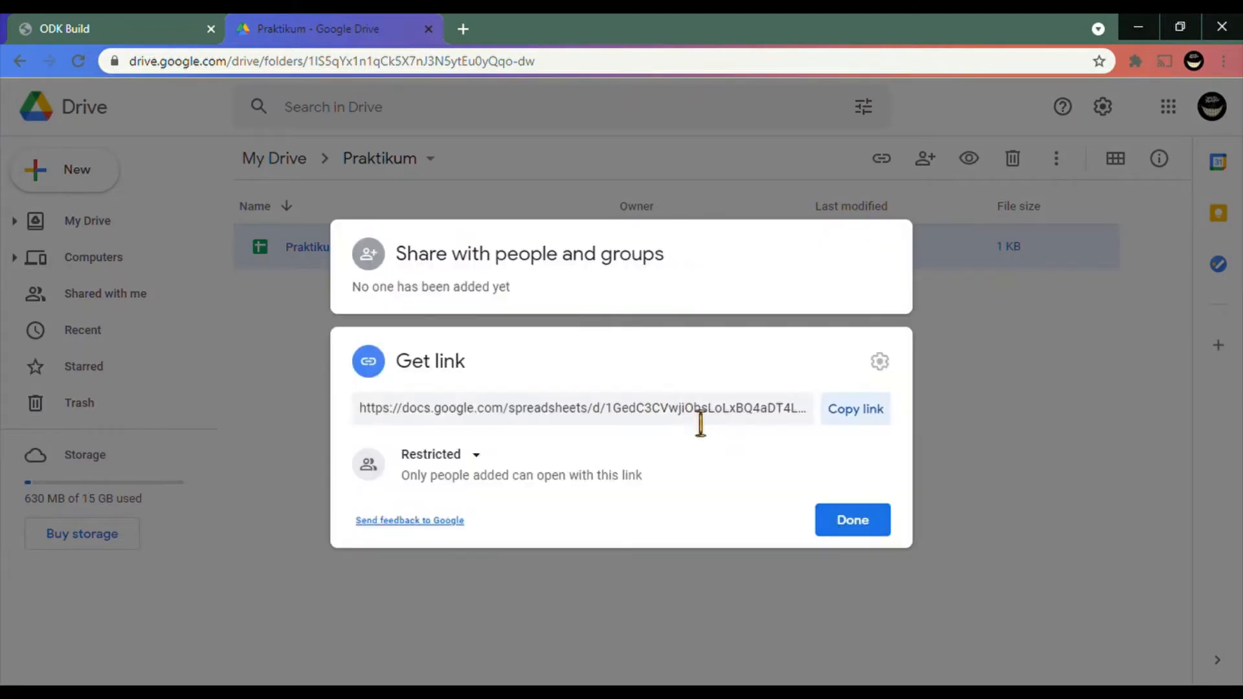
click(864, 413)
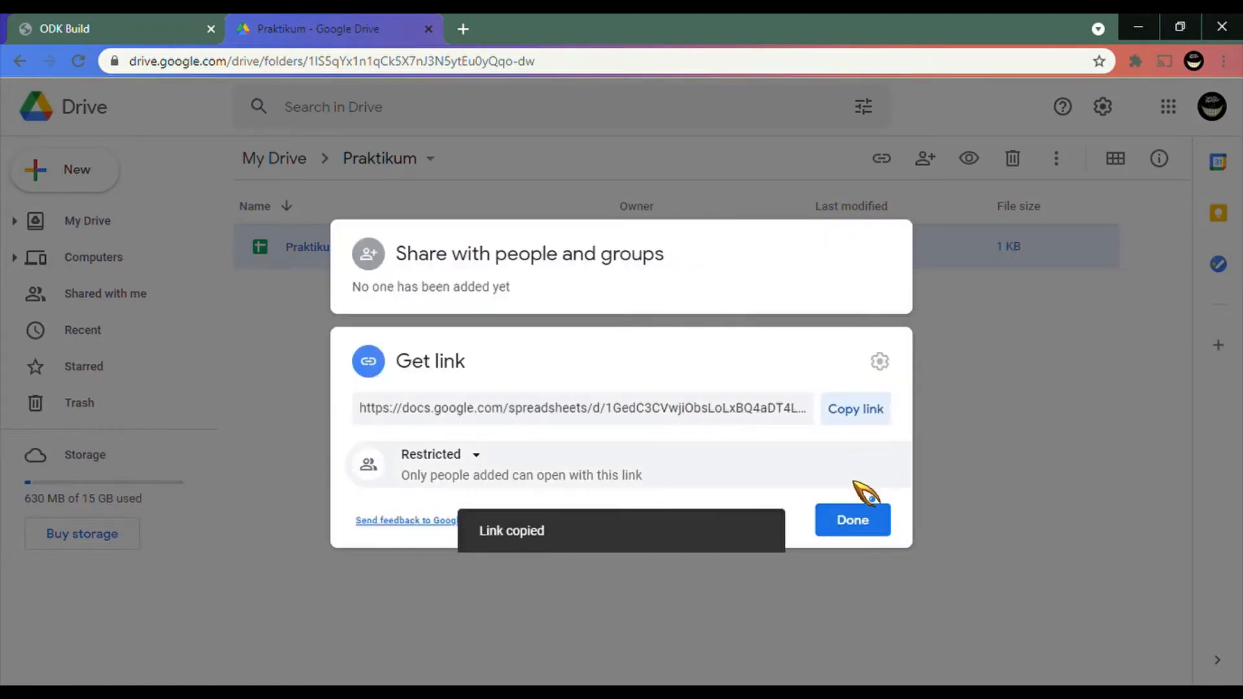
click(868, 519)
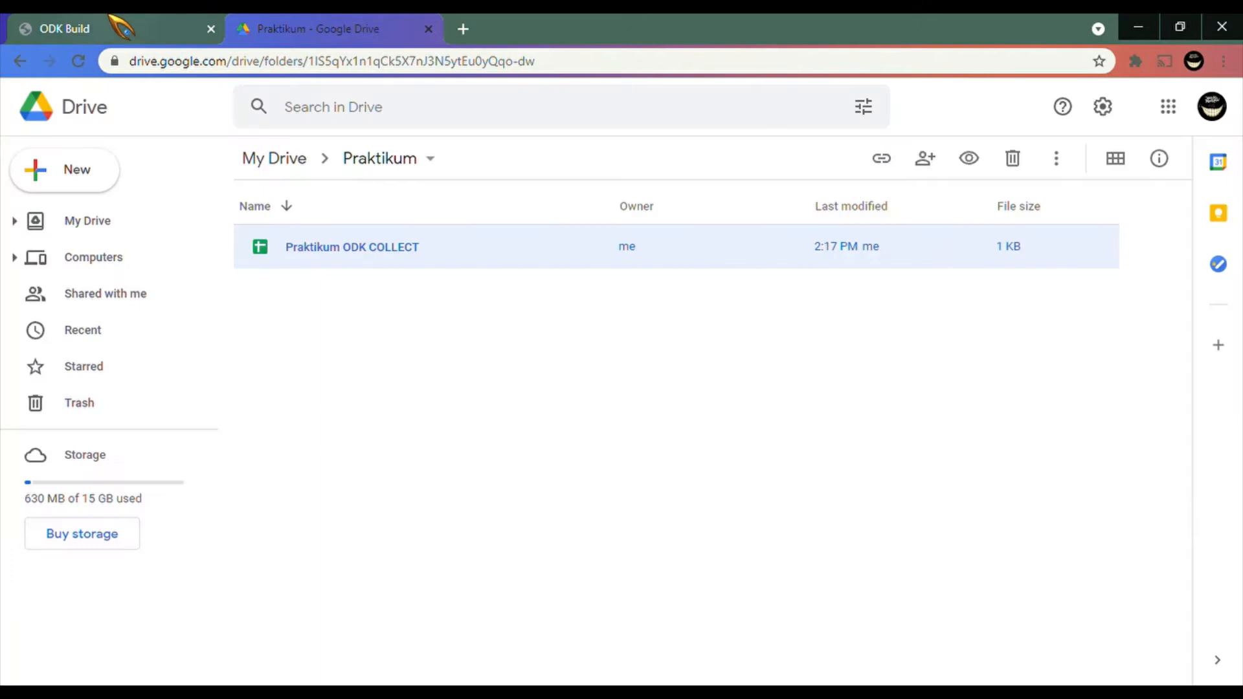
click(113, 20)
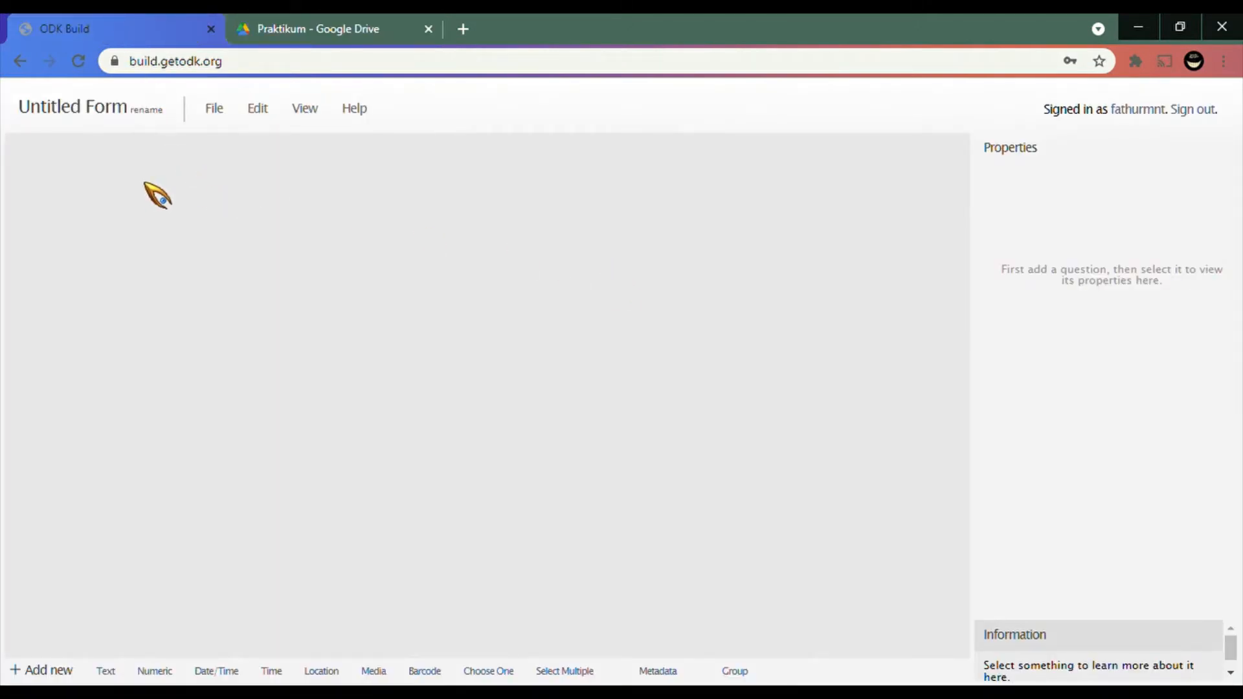
click(151, 112)
click(290, 116)
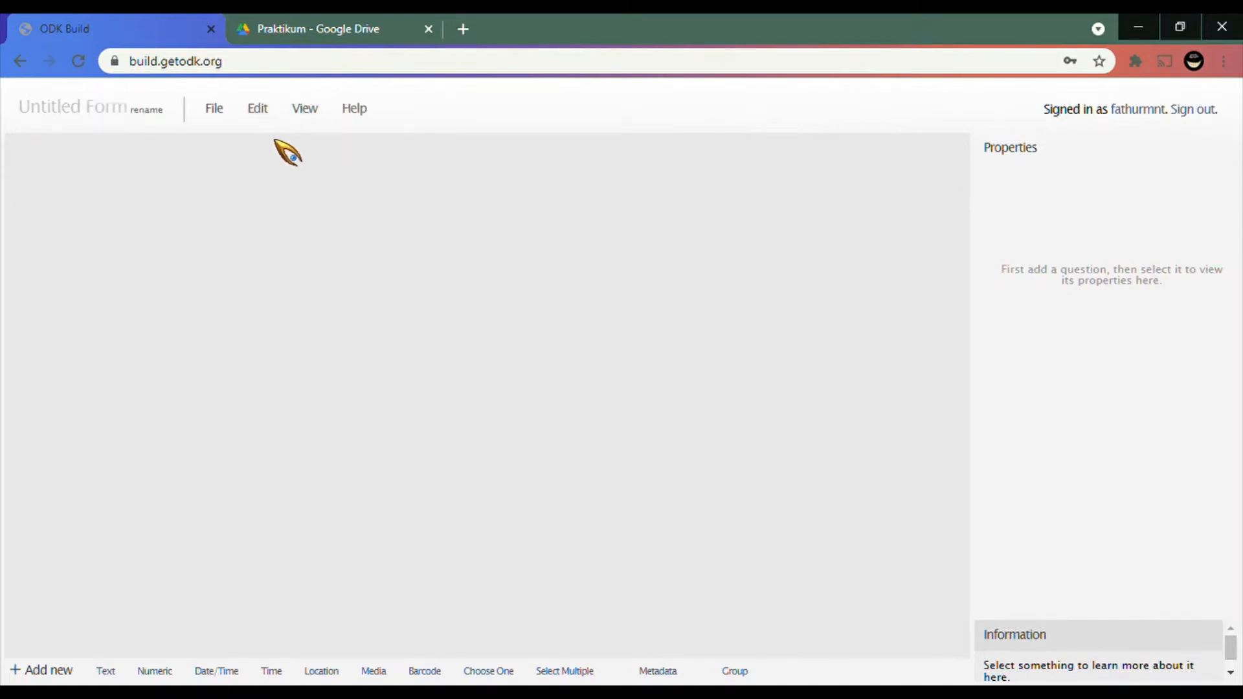
click(214, 110)
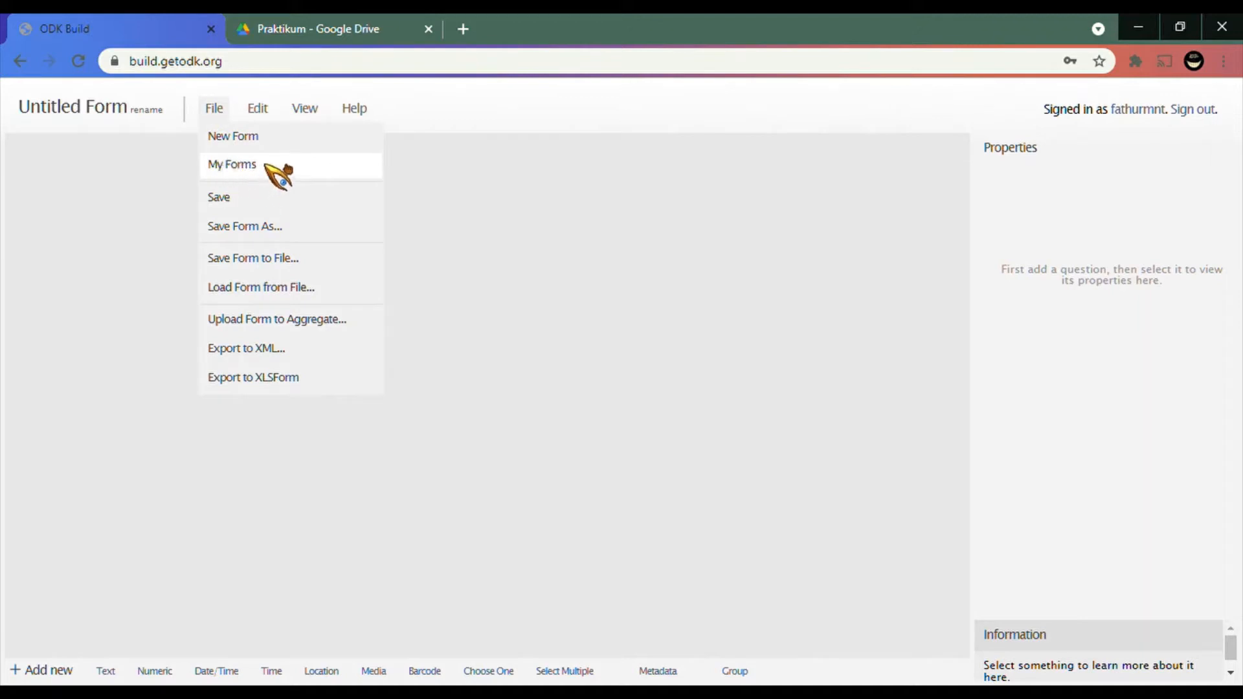
click(262, 109)
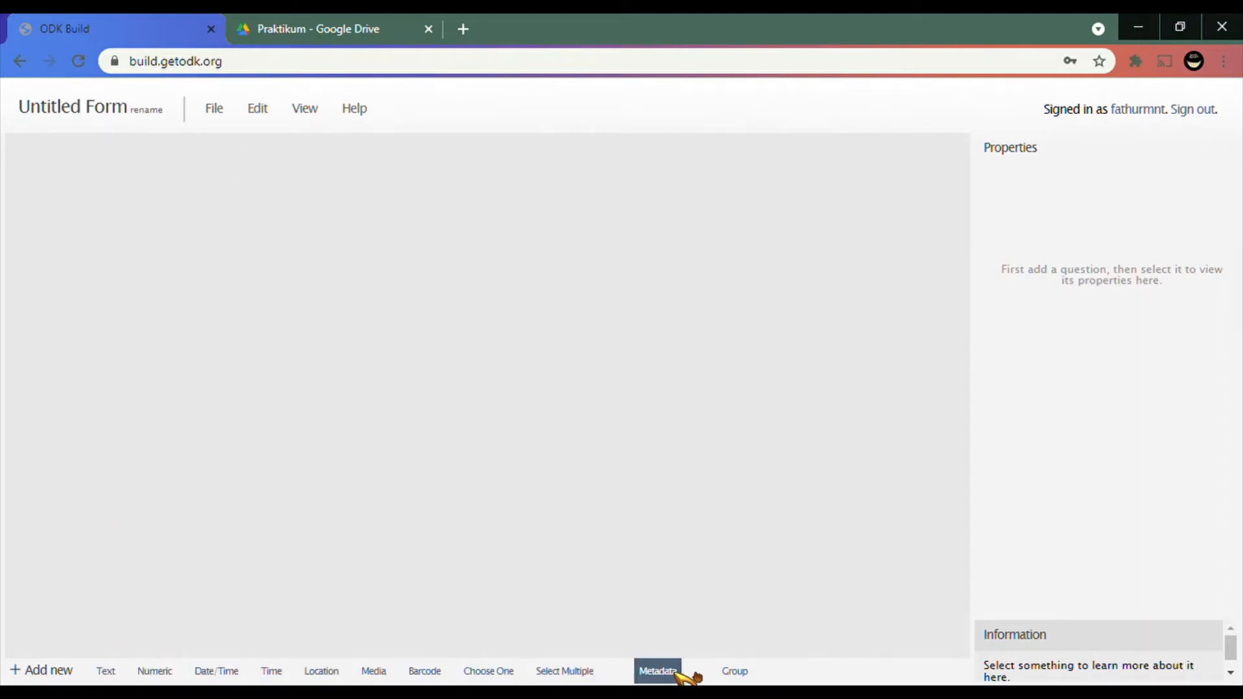
Add one question each of the types Text, Numeric, Date/Time, Time, Location and Media to the untitled form.
click(122, 673)
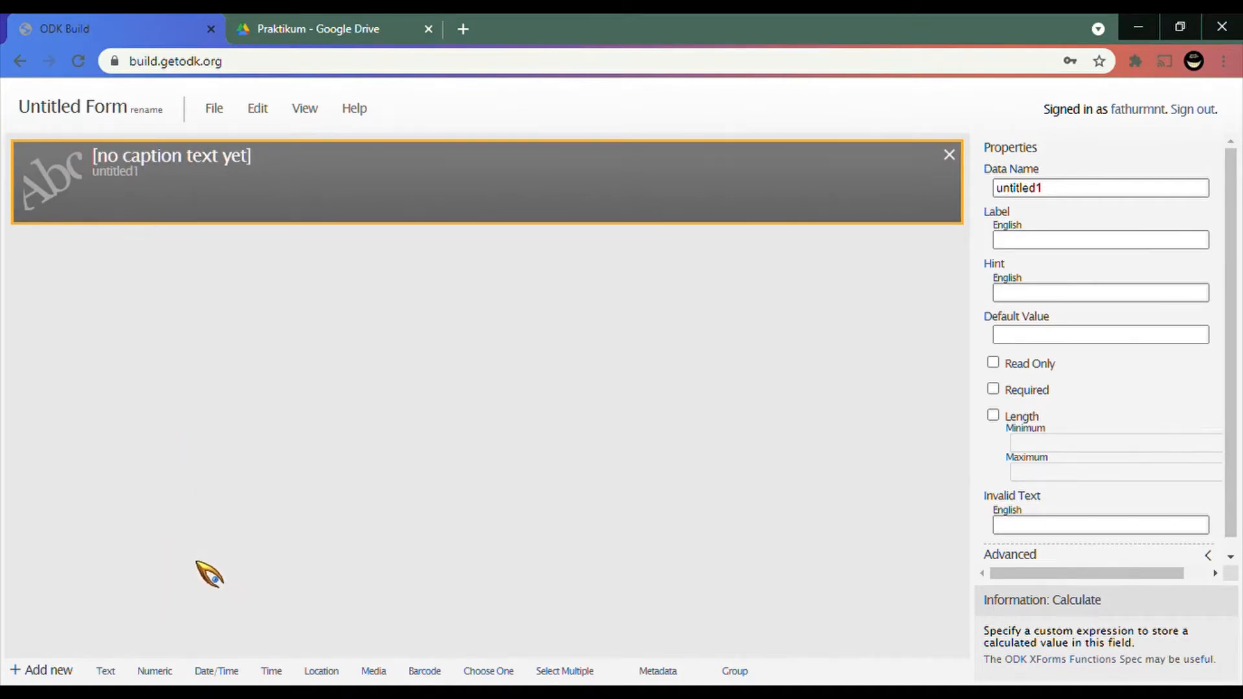
click(155, 671)
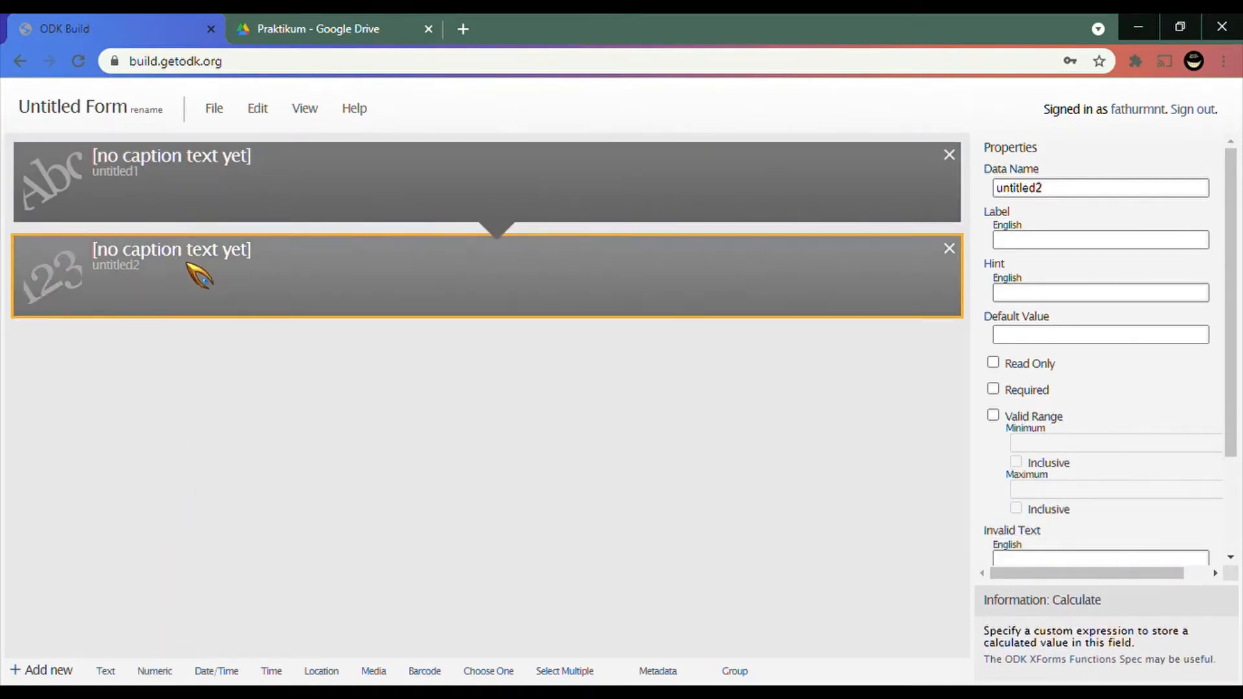
click(220, 671)
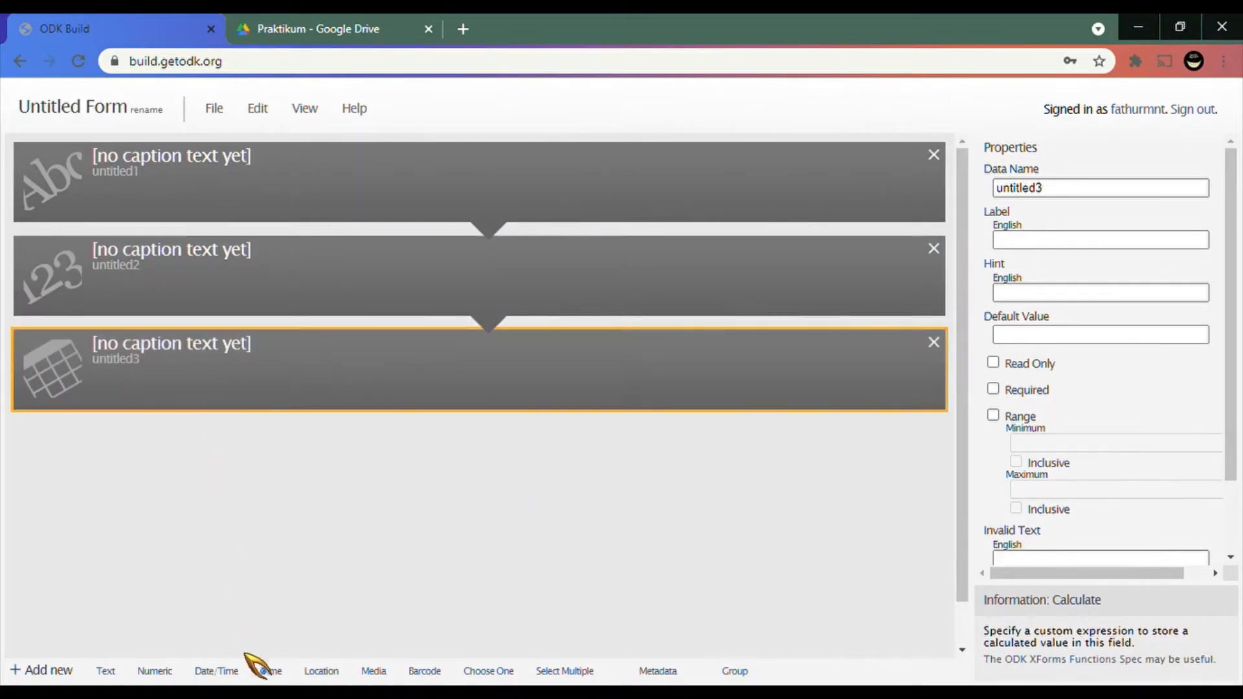
click(267, 674)
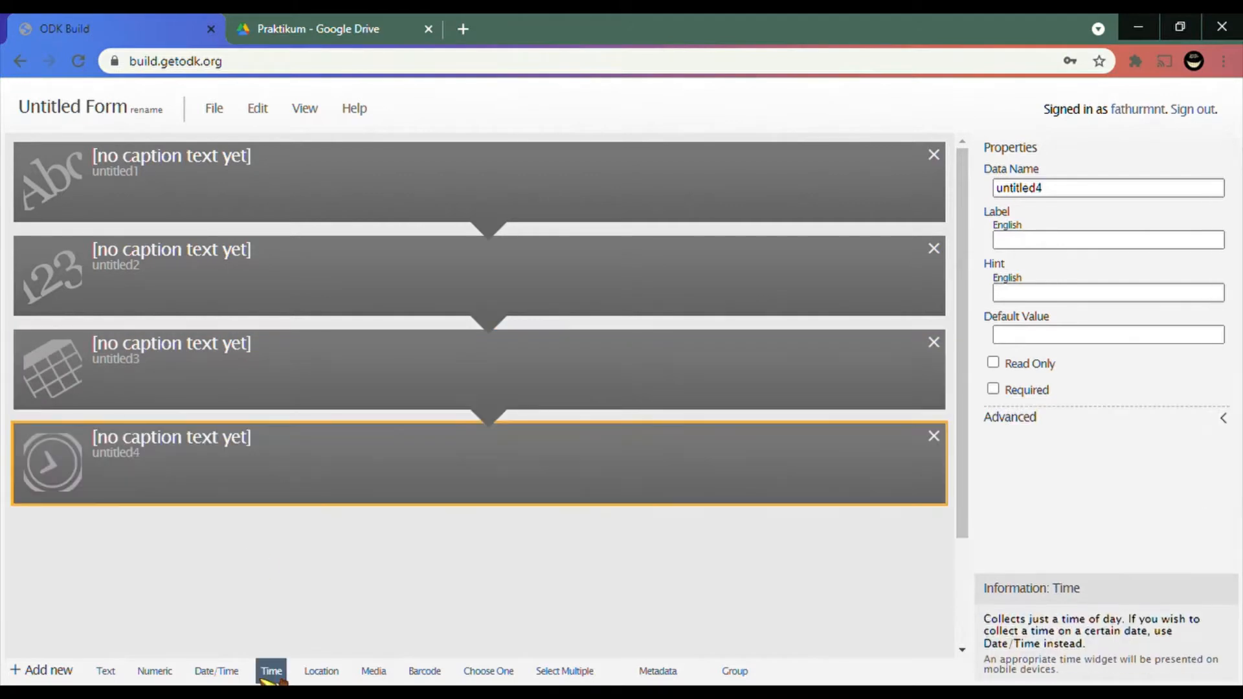
click(310, 675)
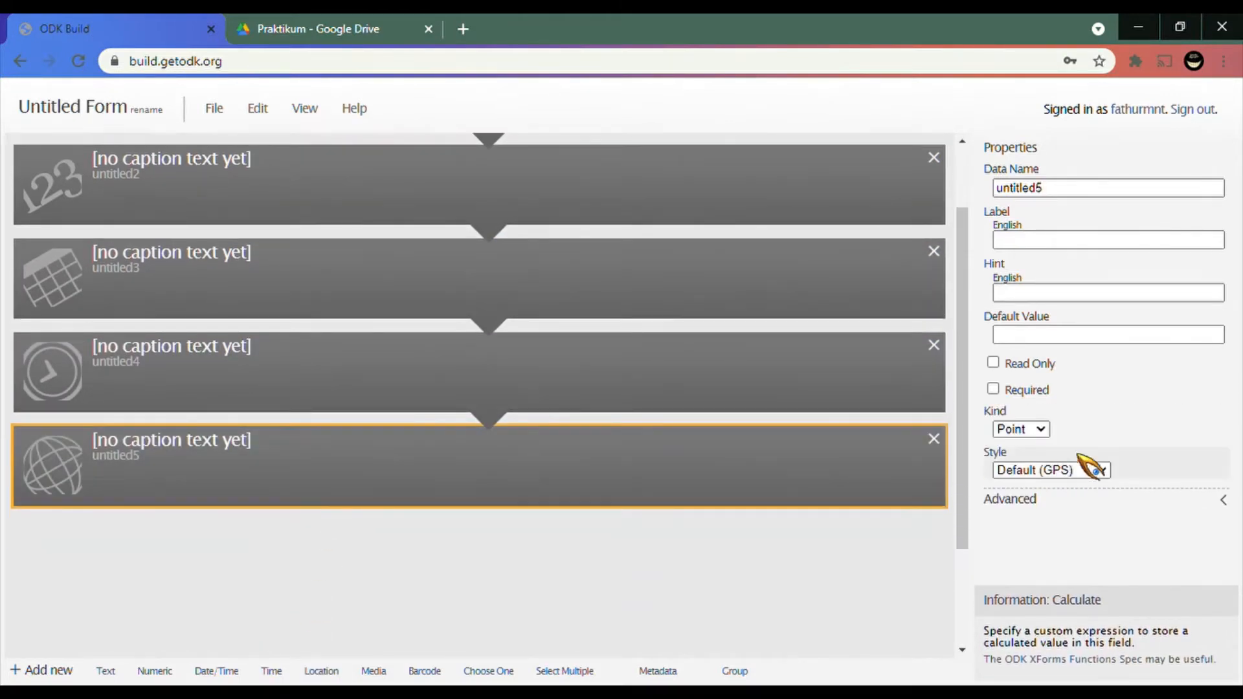
click(1083, 468)
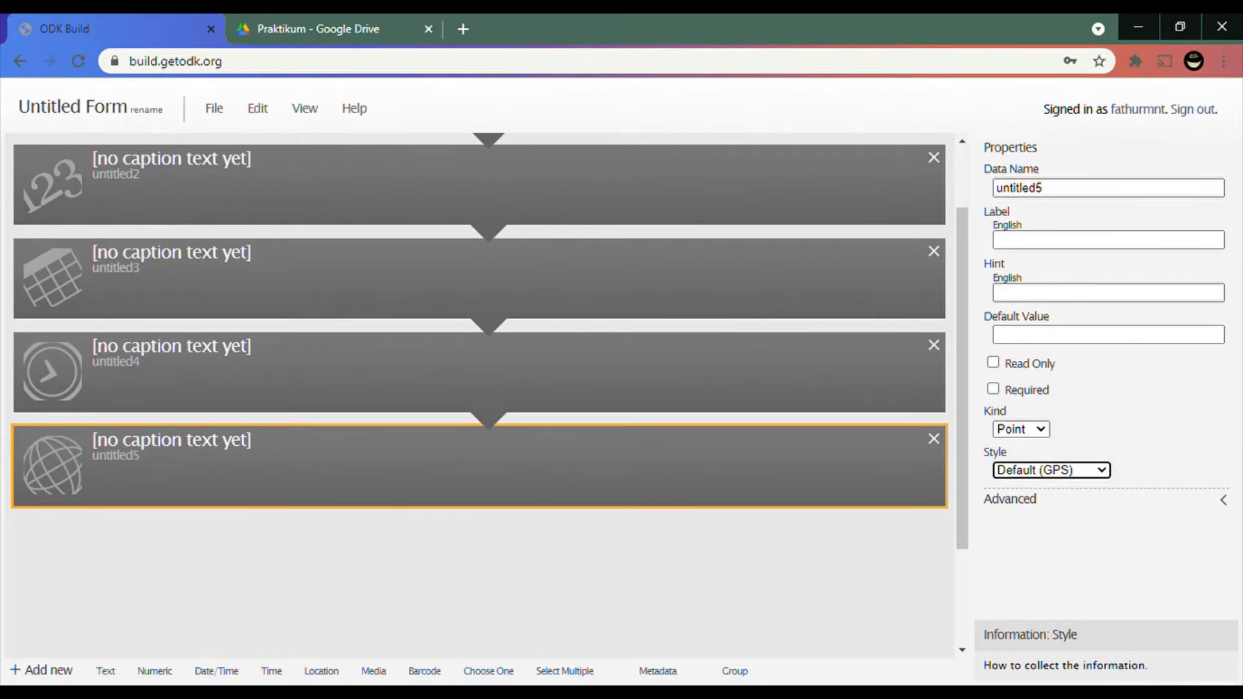
click(375, 672)
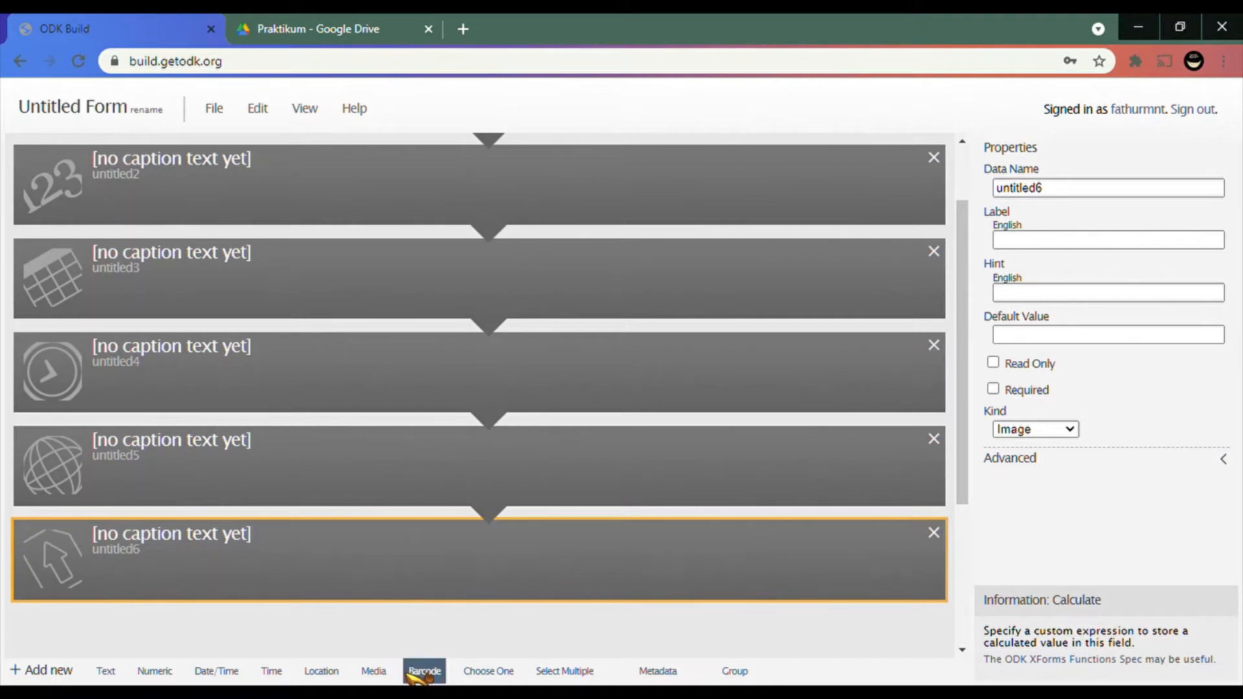
Add a Choose One question, a Select Multiple question and a group to the end of the untitled form.
click(478, 672)
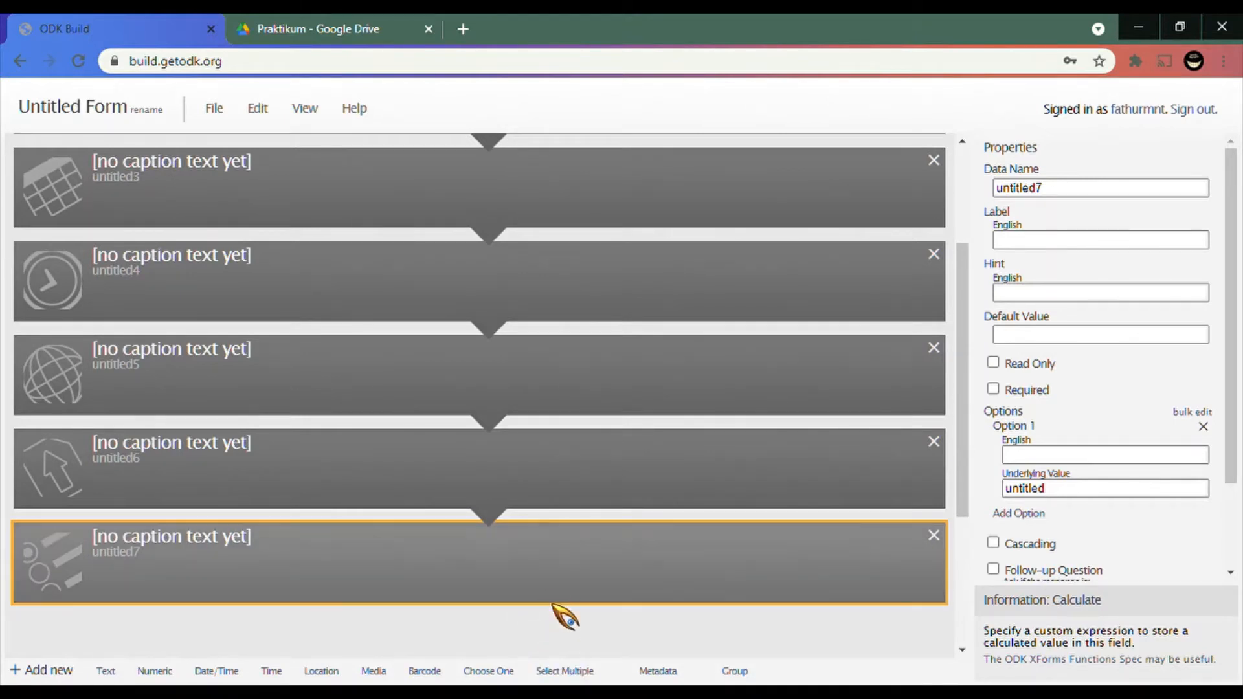
click(564, 671)
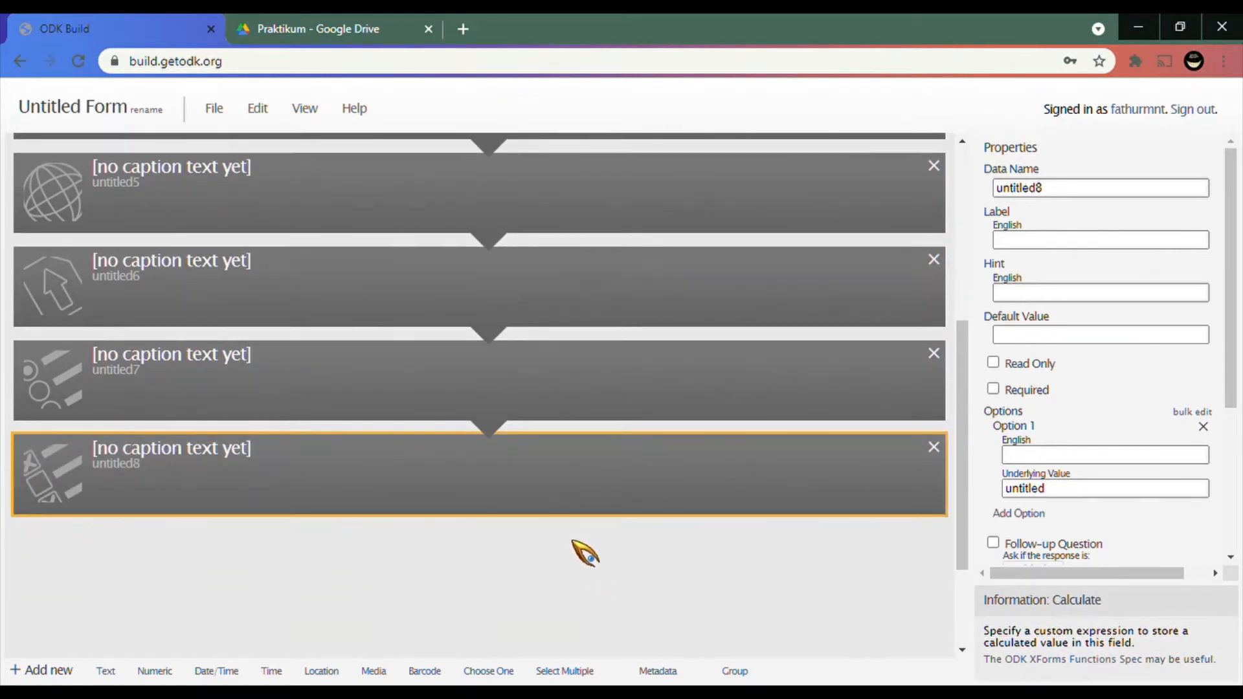
click(735, 672)
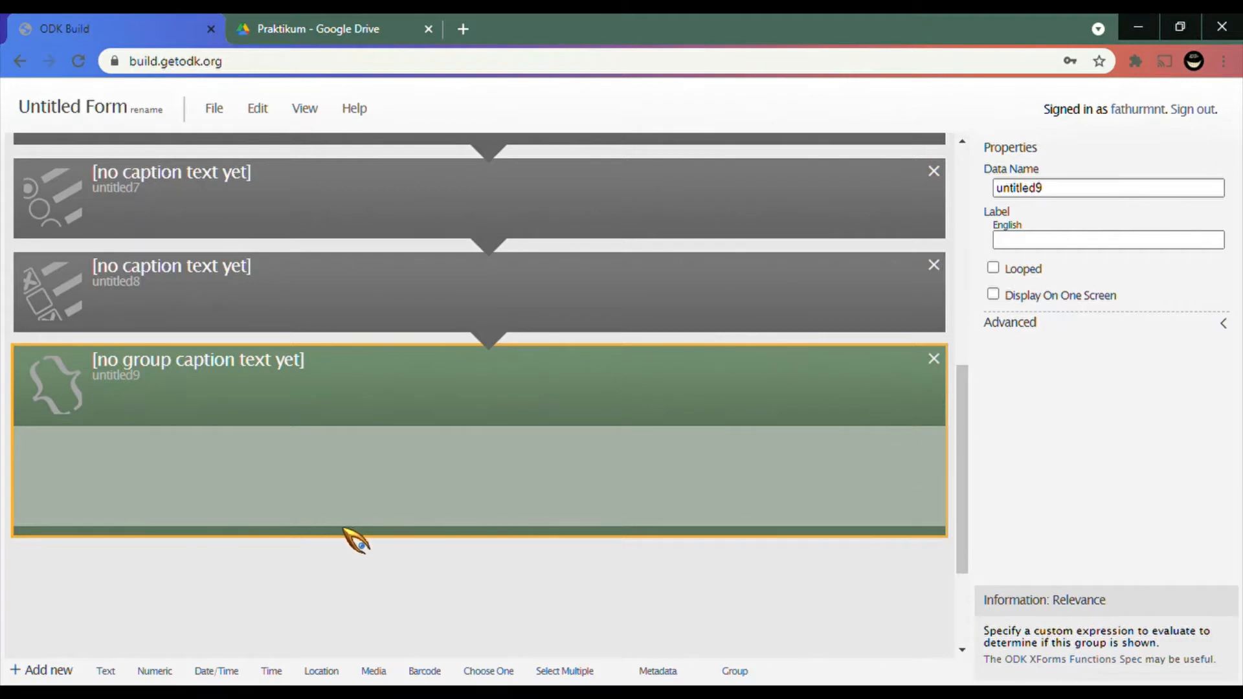
scroll(250, 421, up, 2)
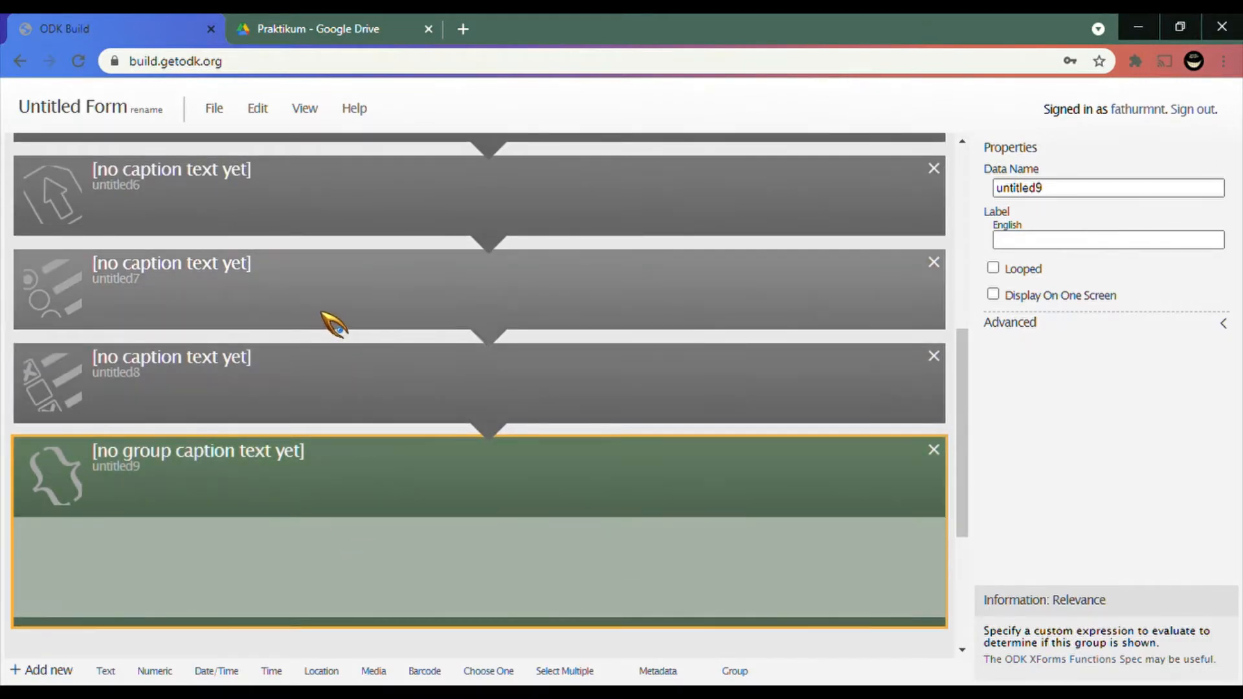
Delete the group and every question from the form so that it is empty.
click(934, 450)
click(934, 156)
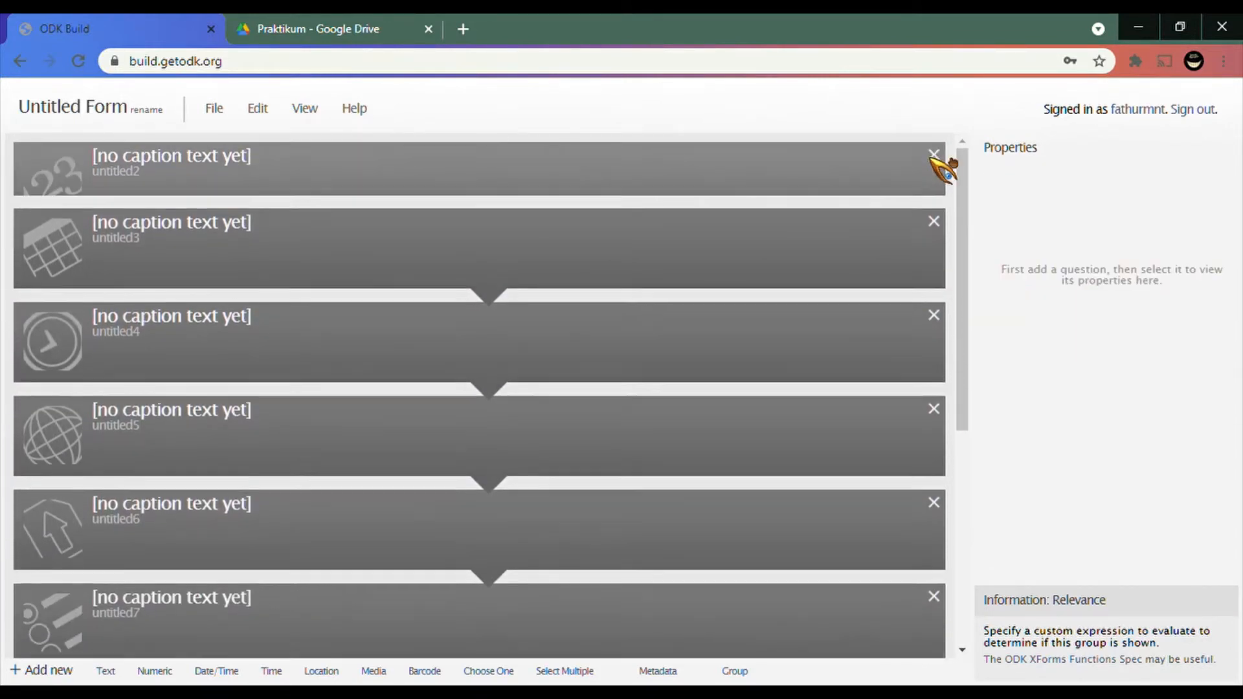
click(935, 156)
click(935, 156)
click(934, 156)
click(934, 156)
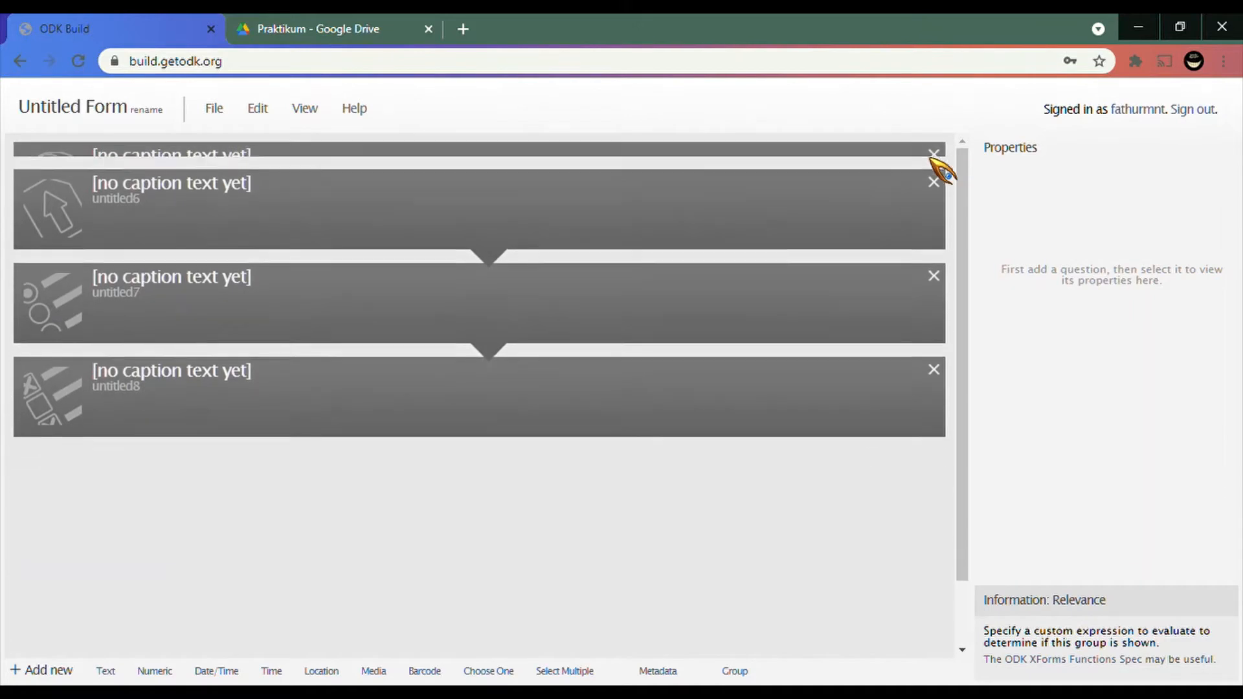
click(934, 156)
click(940, 159)
click(949, 154)
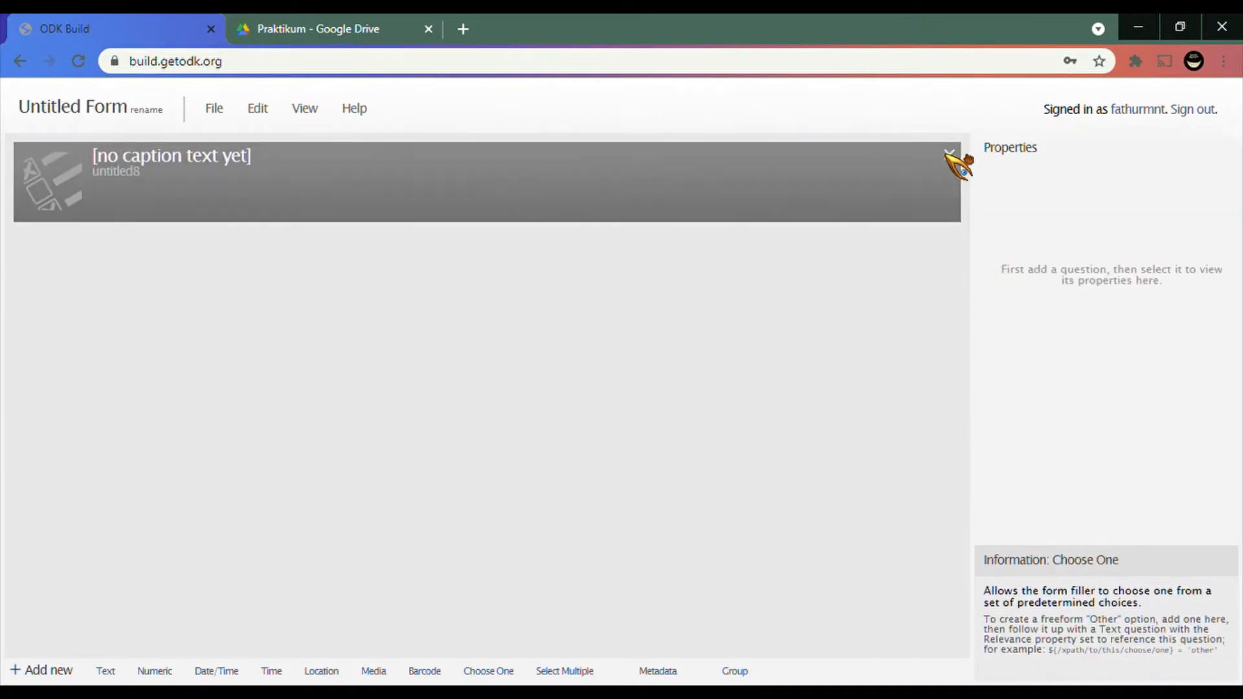
click(950, 155)
Rename the form to "PRAKTIKUM ODK COLLECT".
click(146, 110)
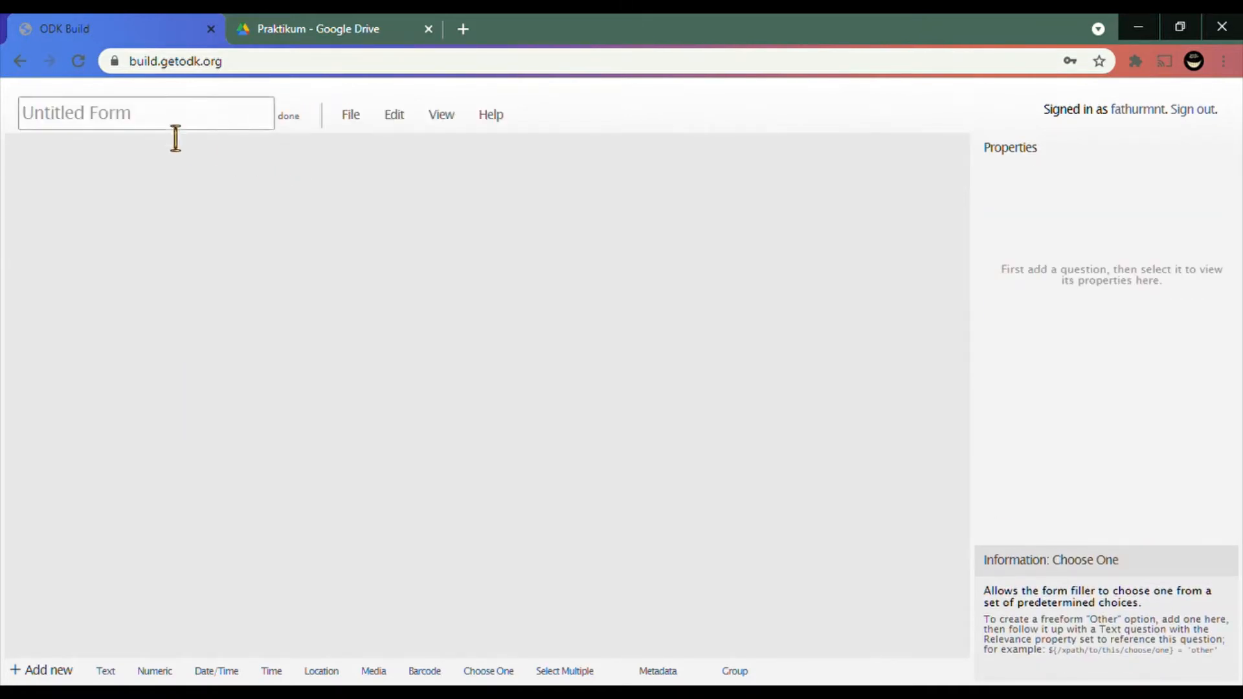
double_click(178, 137)
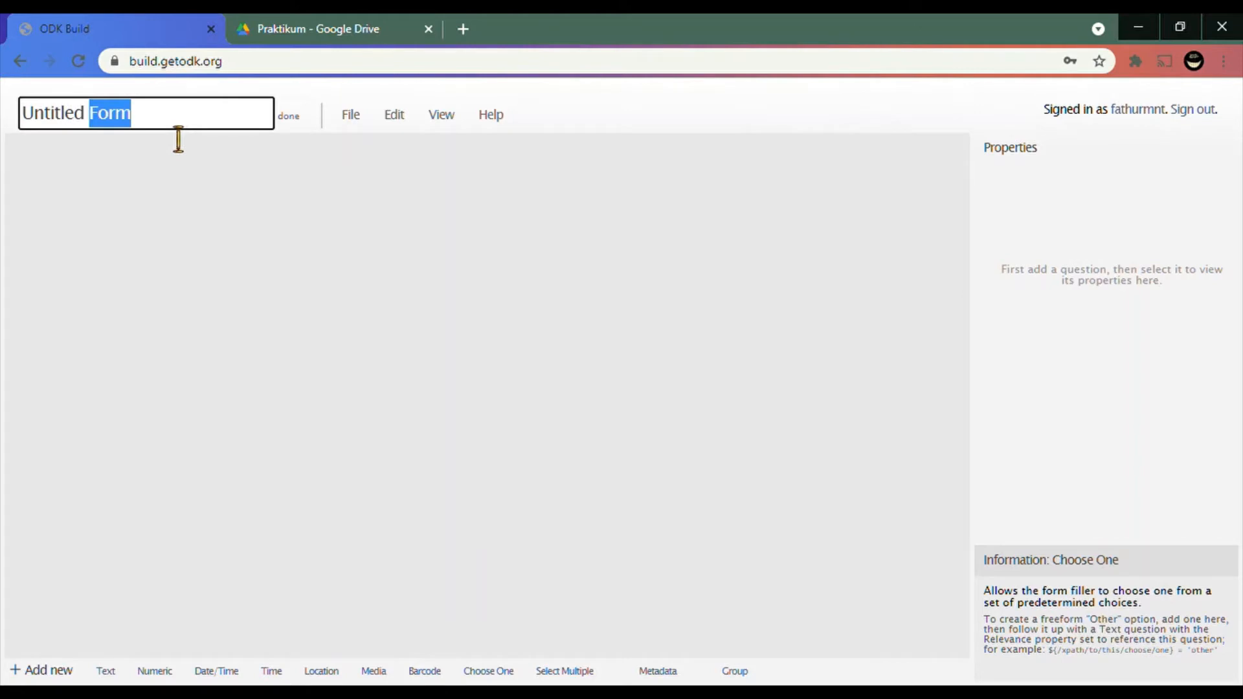
key(ctrl+a)
text(PRA)
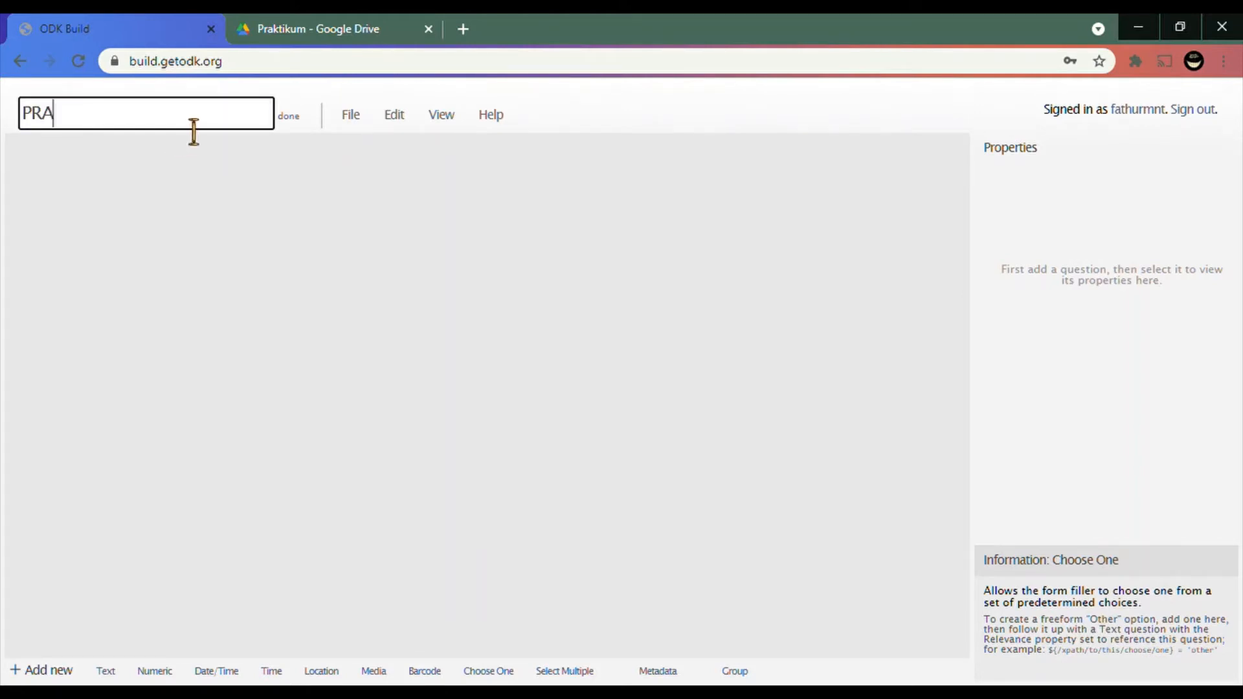
text(KTIKUM O)
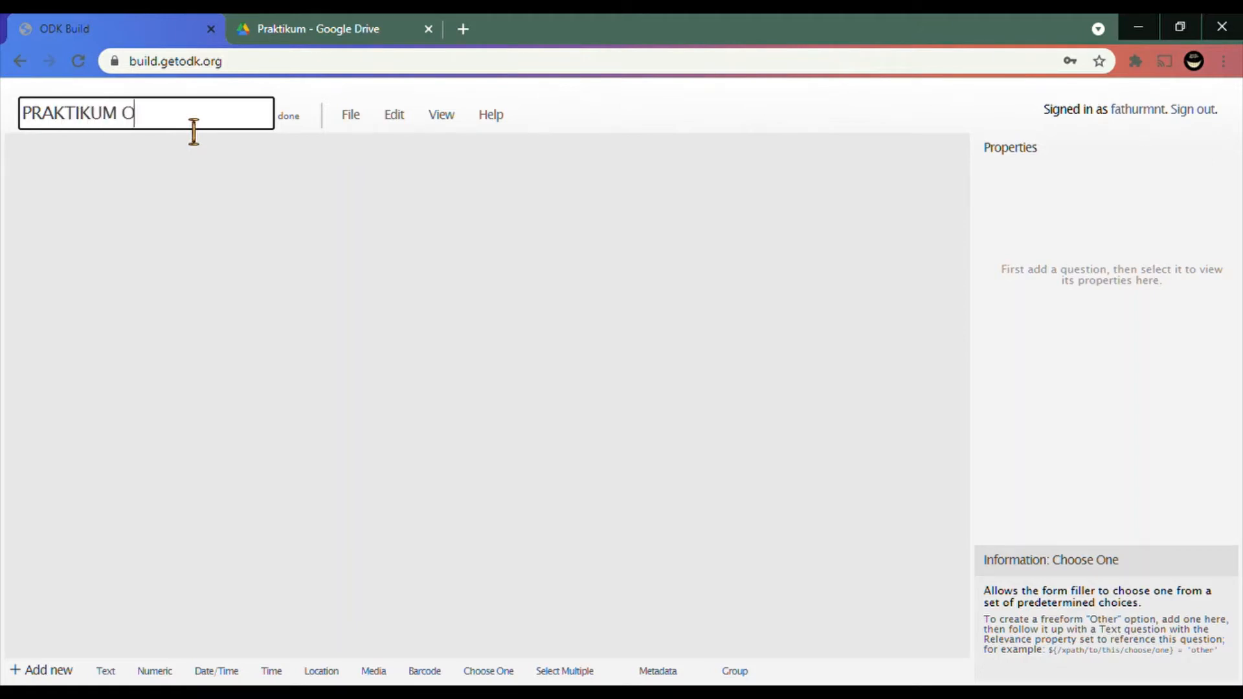
text(DK COLLECT)
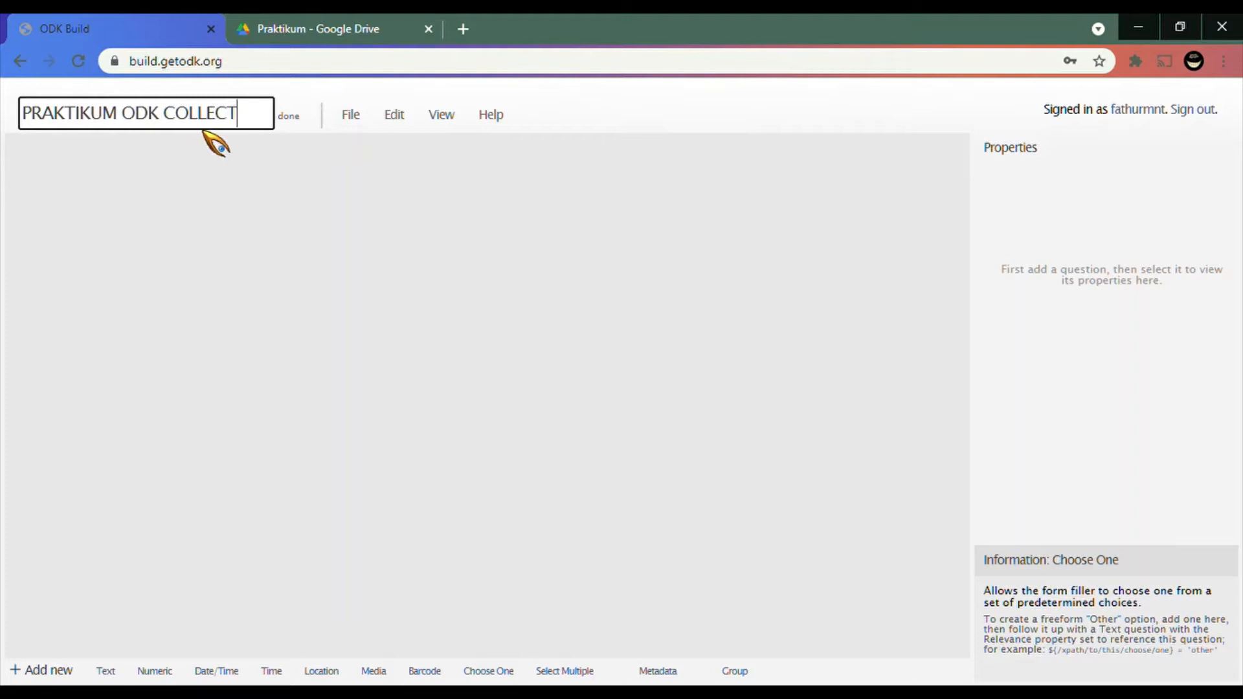
click(295, 116)
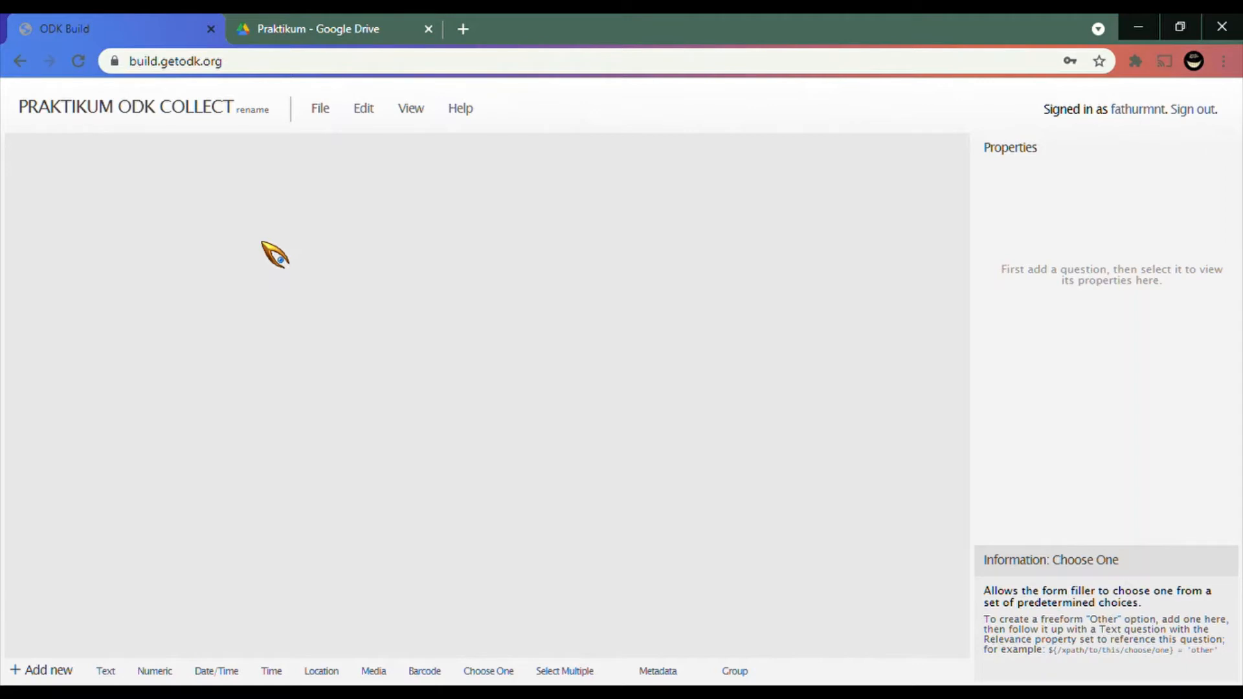
Add a Text question to the form and examine its Data Name and Label properties.
click(106, 671)
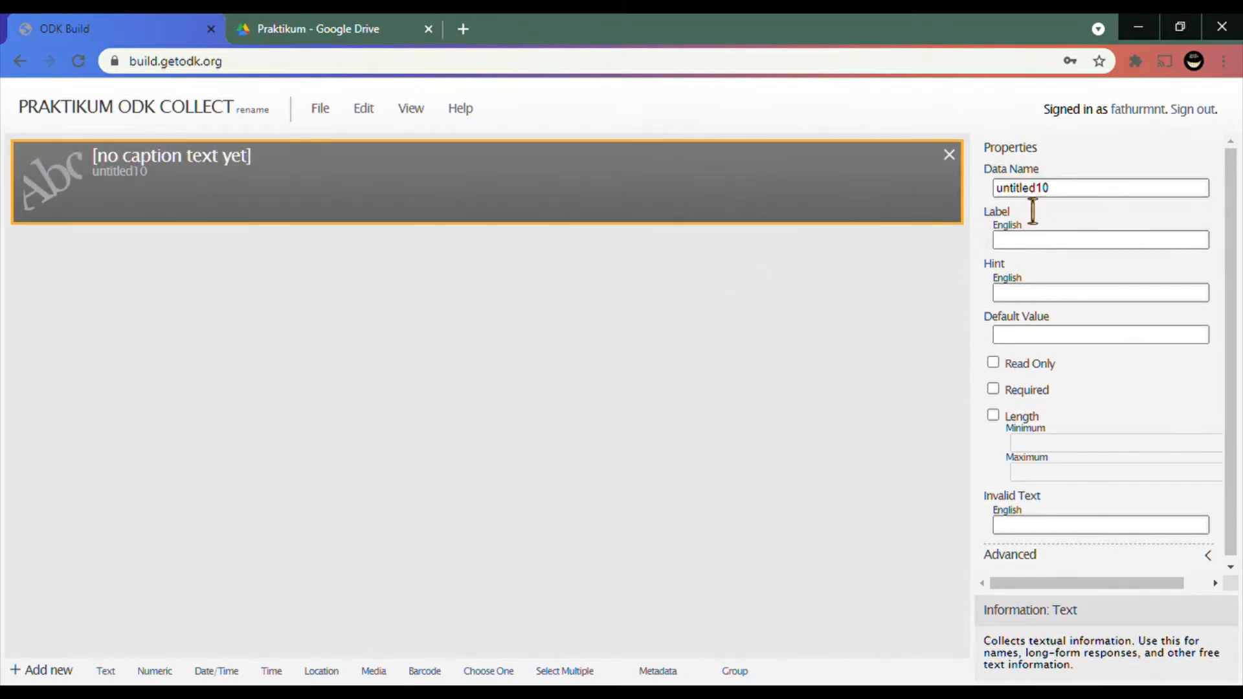
double_click(1009, 206)
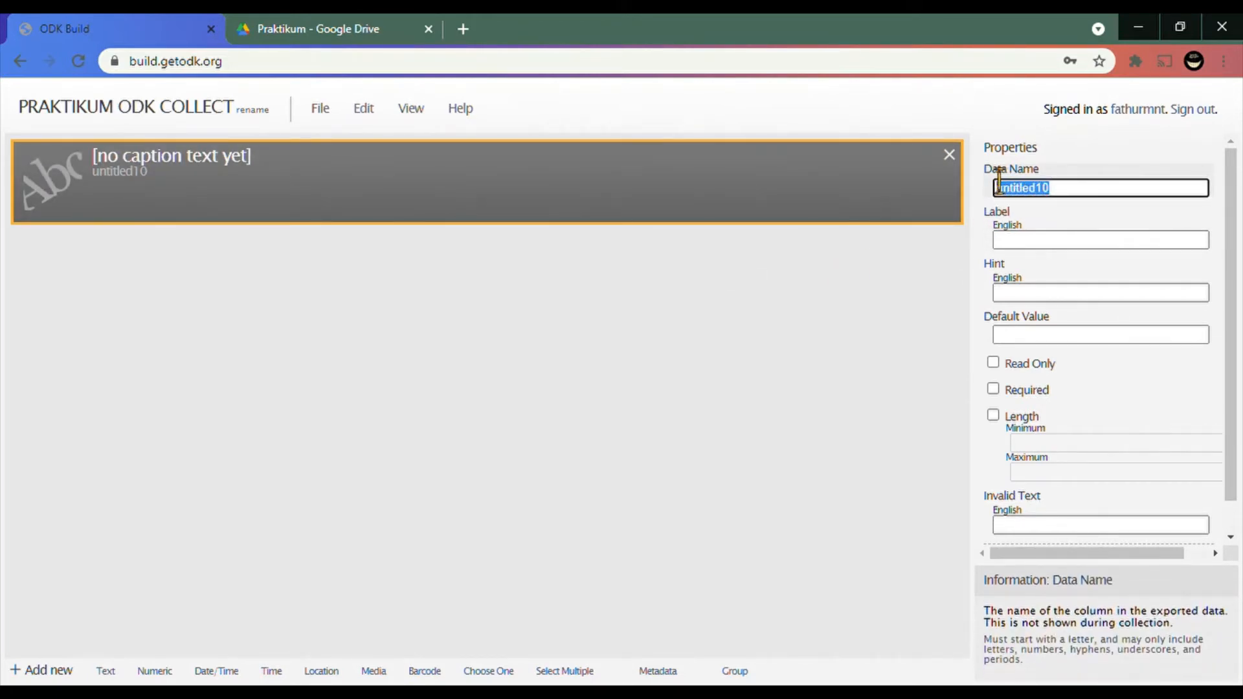
triple_click(1004, 168)
click(1050, 185)
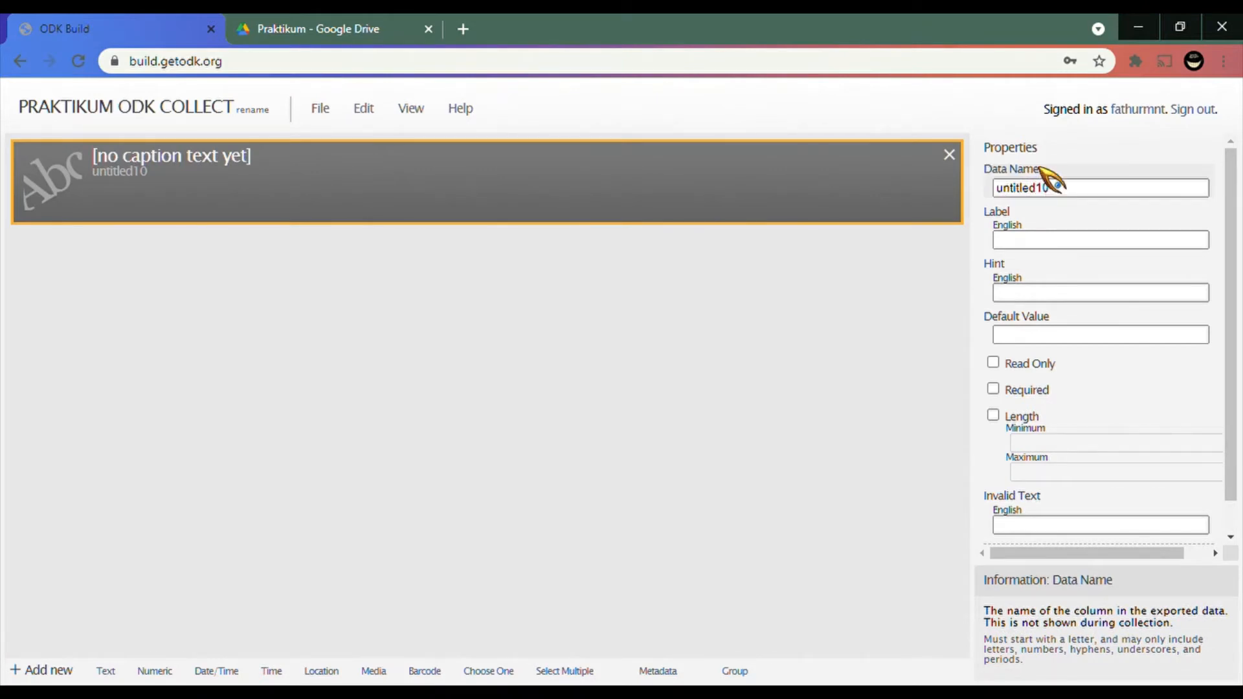
drag(1051, 183, 998, 184)
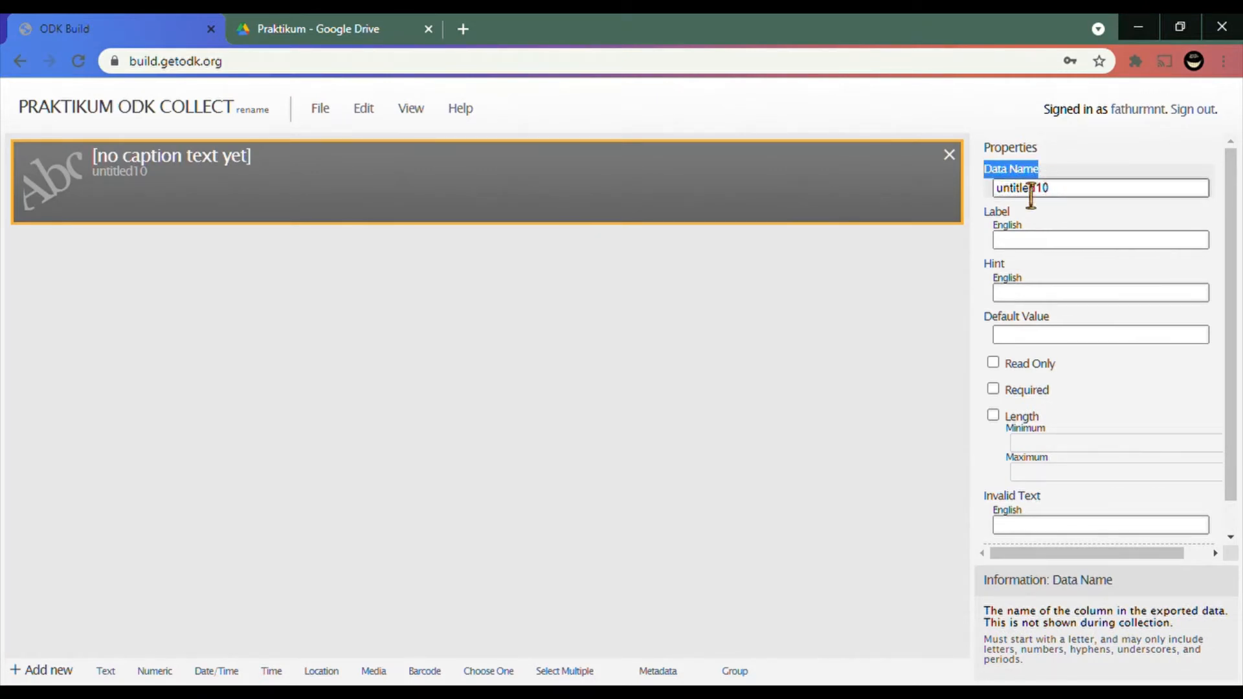
click(1075, 199)
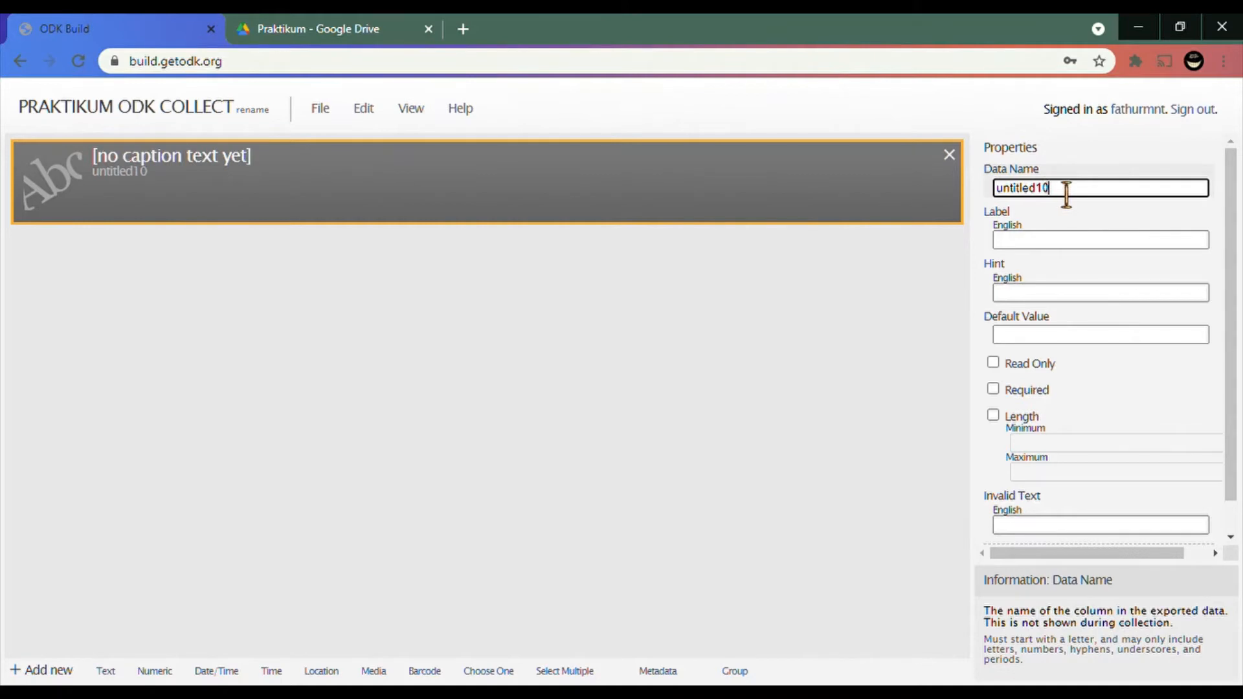
drag(1074, 199, 1022, 211)
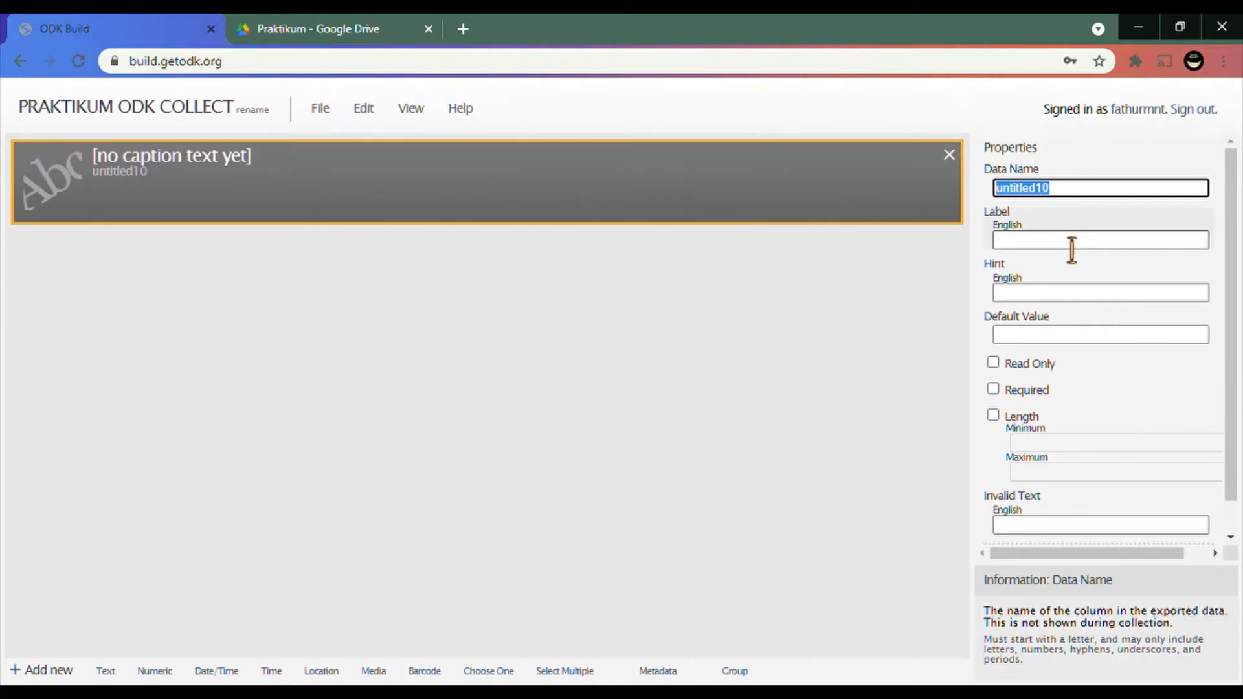
click(1069, 246)
drag(1011, 211, 991, 222)
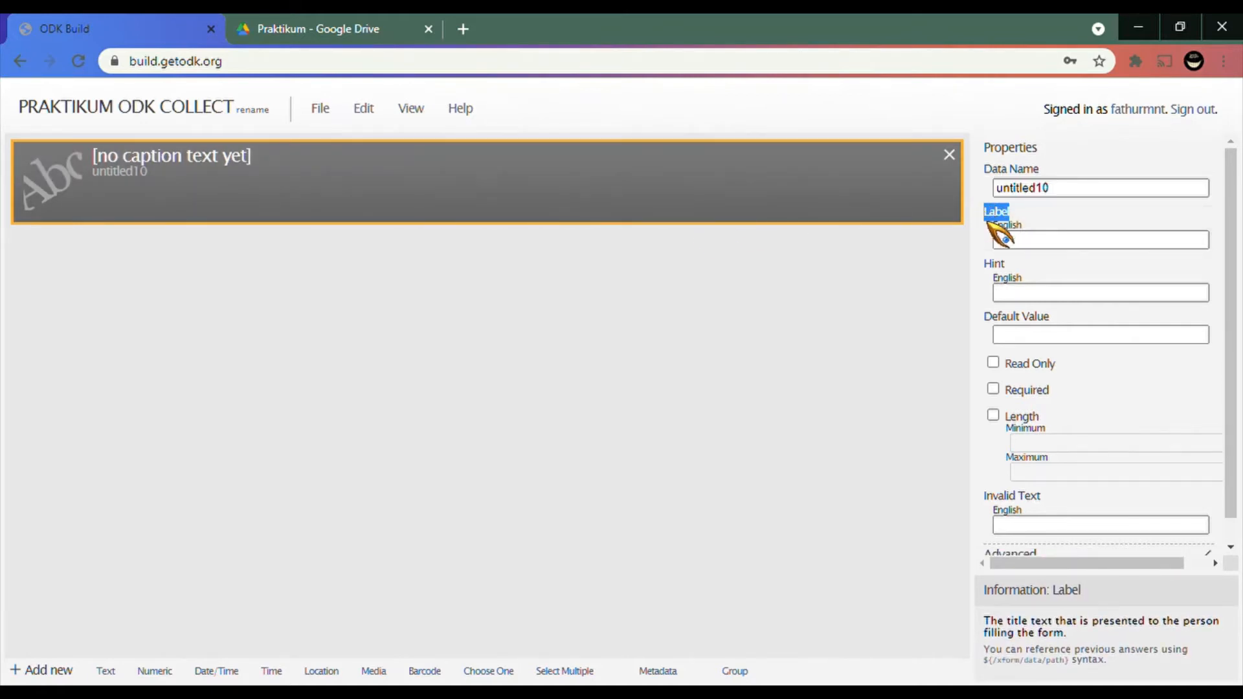
click(1016, 243)
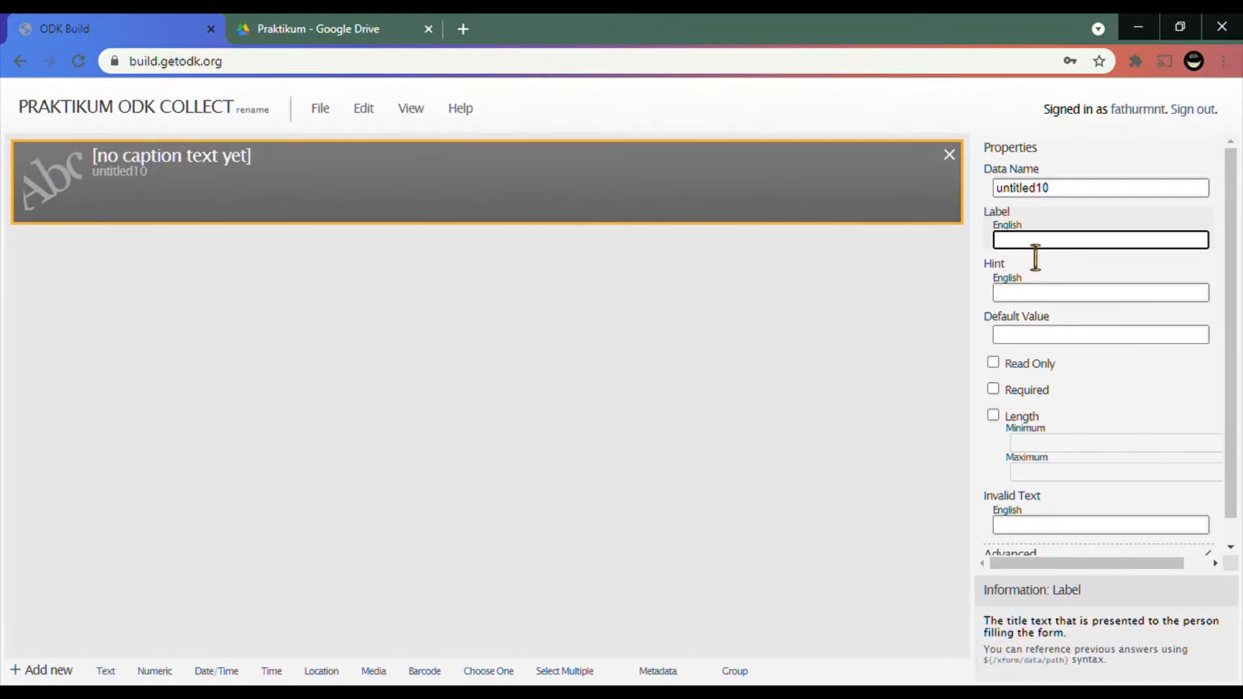
Set the Text question's data name to "NamaResponden", without a space.
click(1071, 206)
drag(1072, 206, 993, 203)
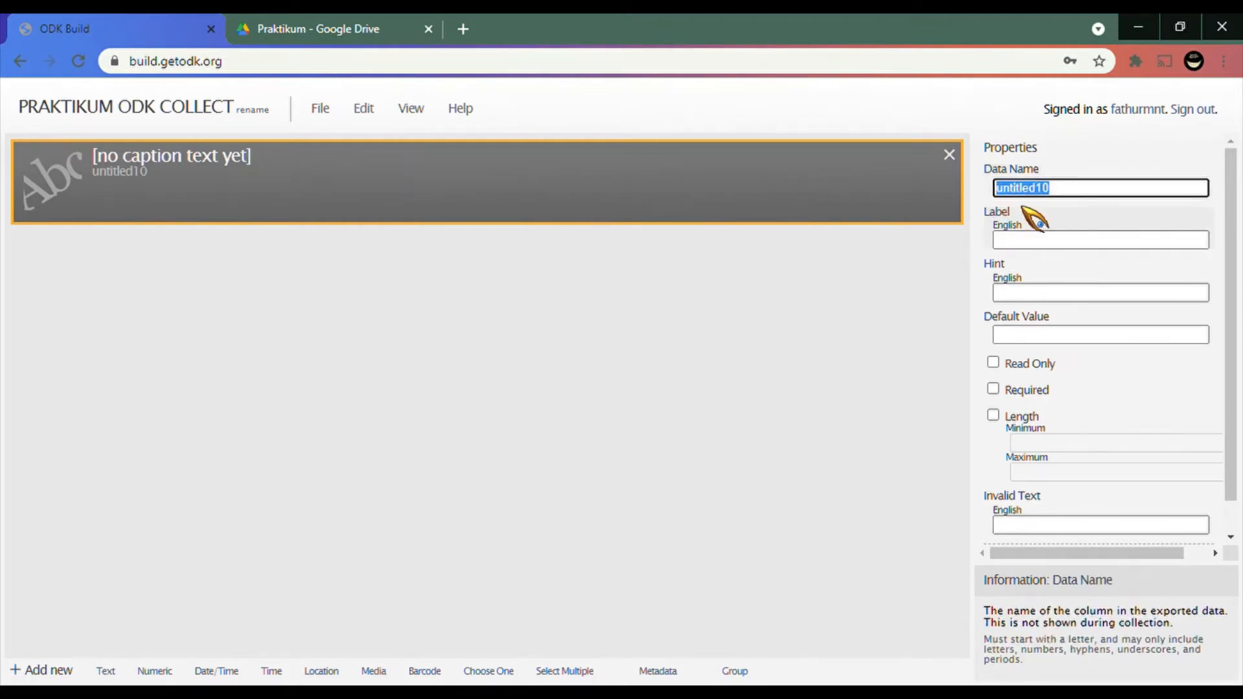
text(nAM)
key(BackSpace)
key(BackSpace)
key(BackSpace)
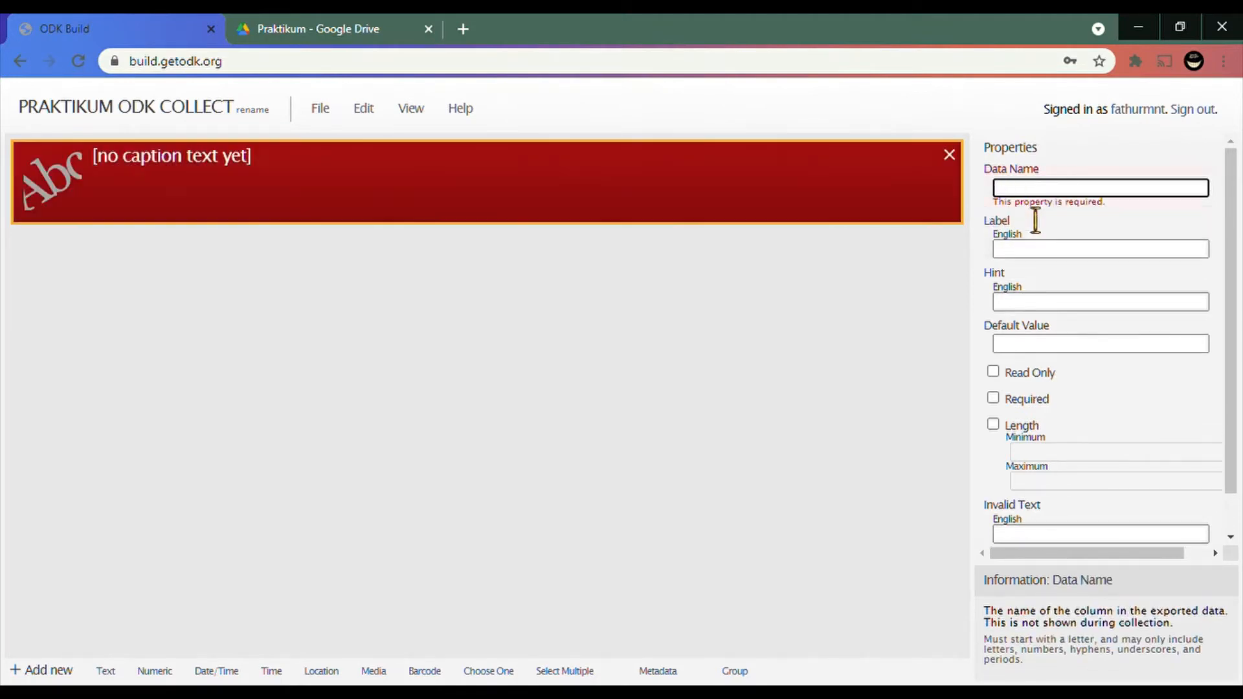
text(Nama)
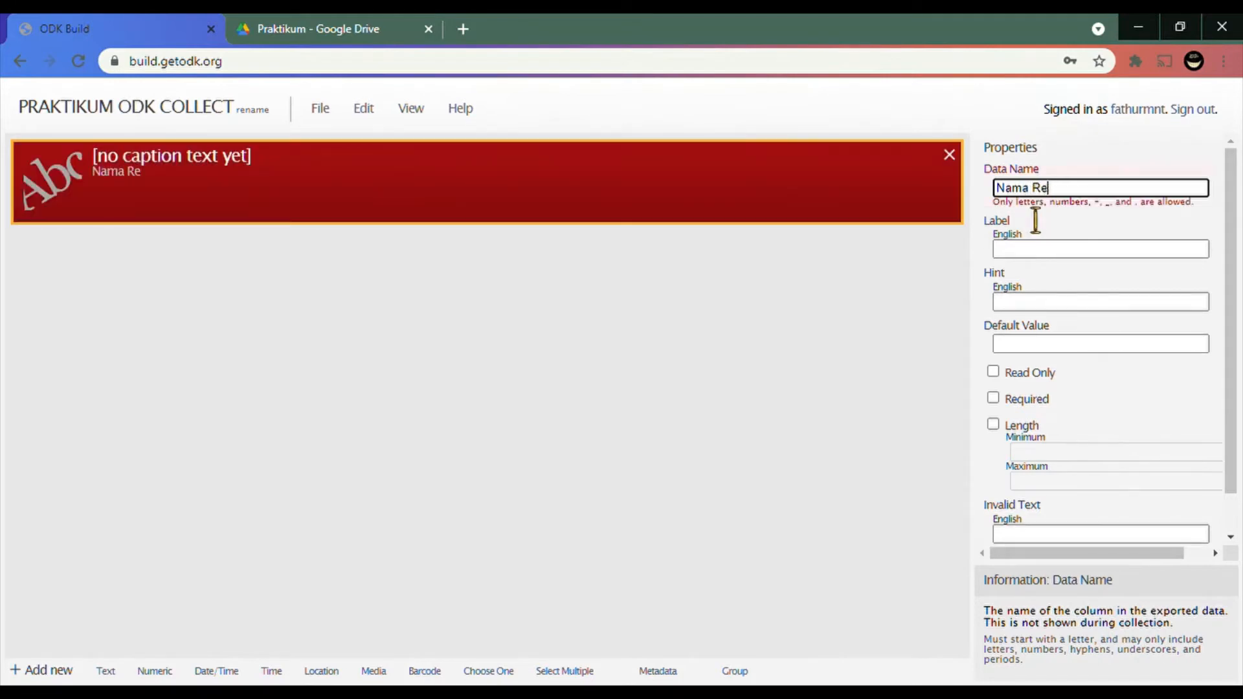
key(BackSpace)
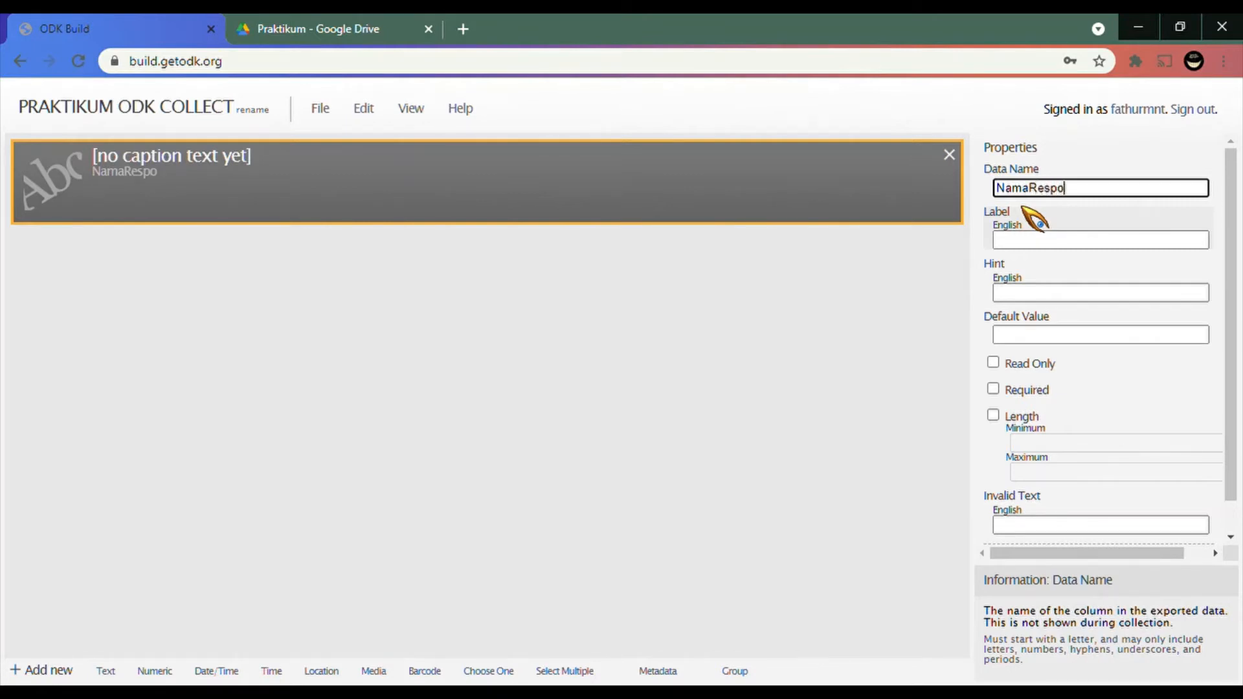
Set the English label of the NamaResponden question to "Nama Responden".
click(1055, 244)
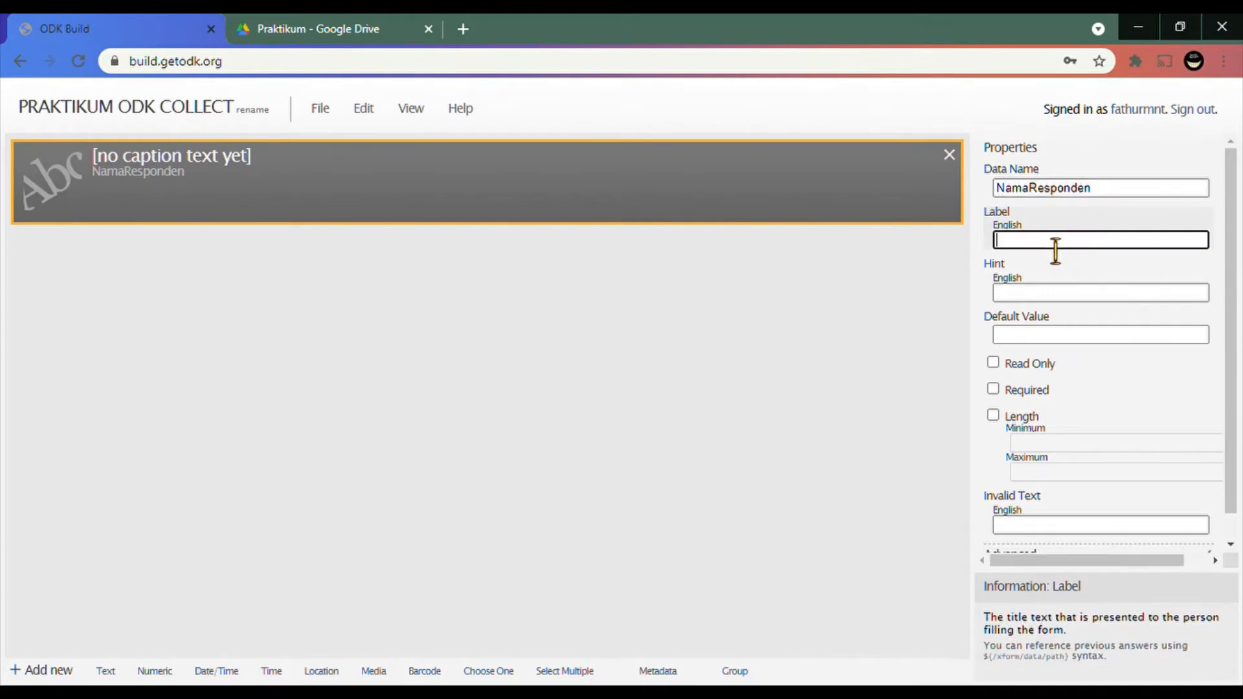
text(Nama Responden)
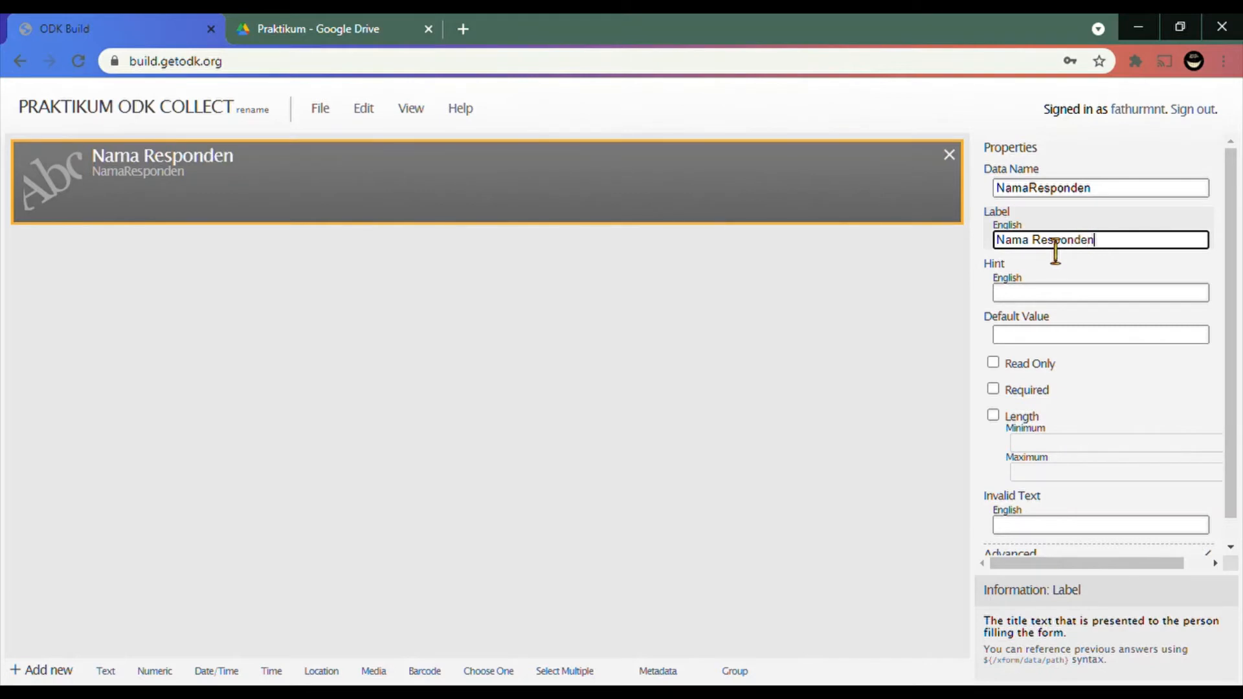
scroll(1095, 362, down, 1)
scroll(1093, 361, up, 1)
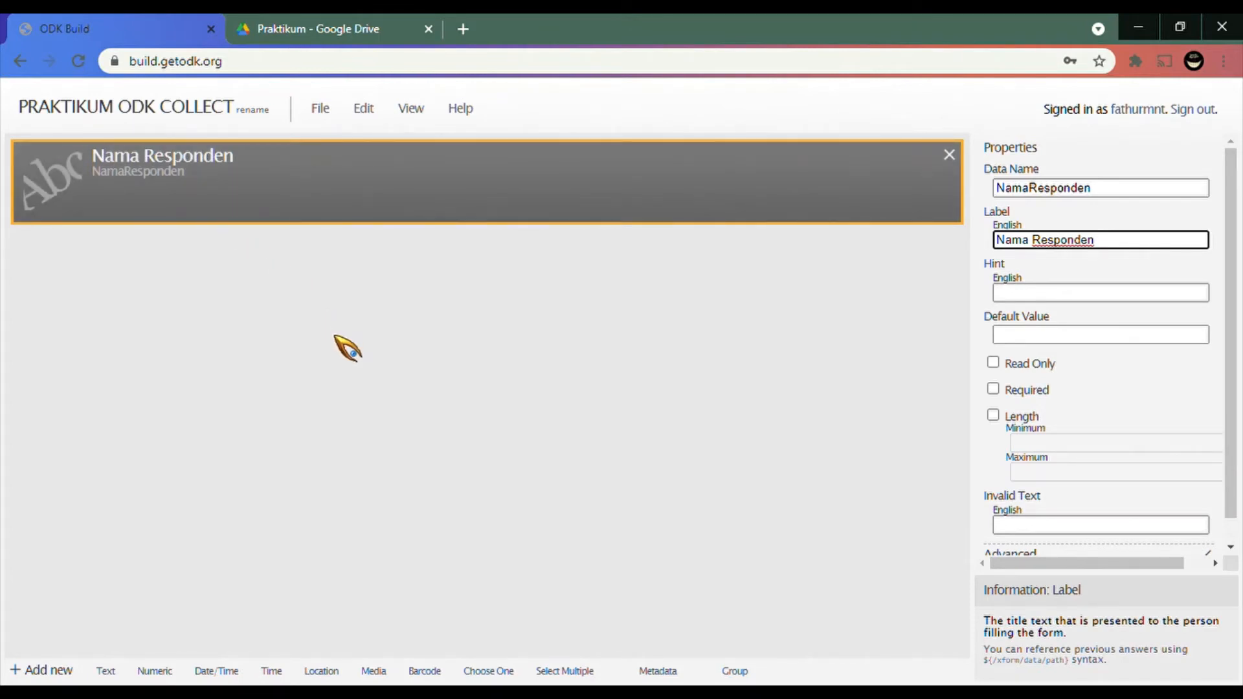
Add a Numeric question with the data name "UmurResponden" and the English label "Umur".
click(150, 677)
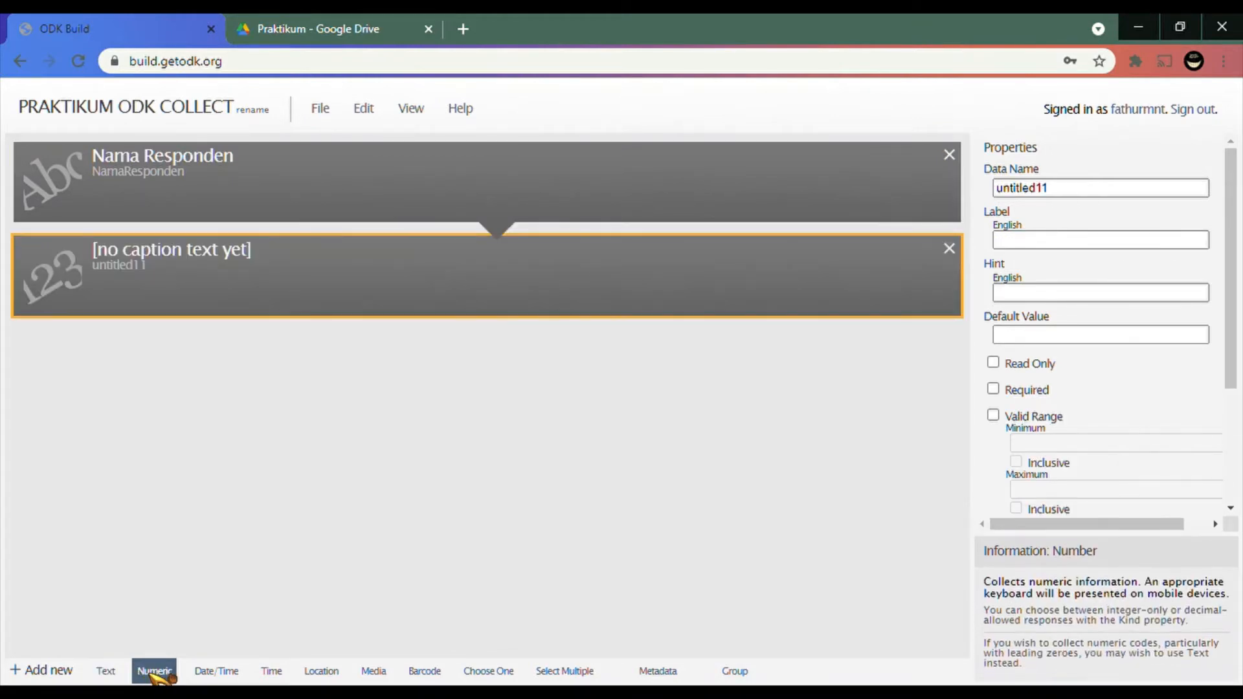
double_click(1070, 193)
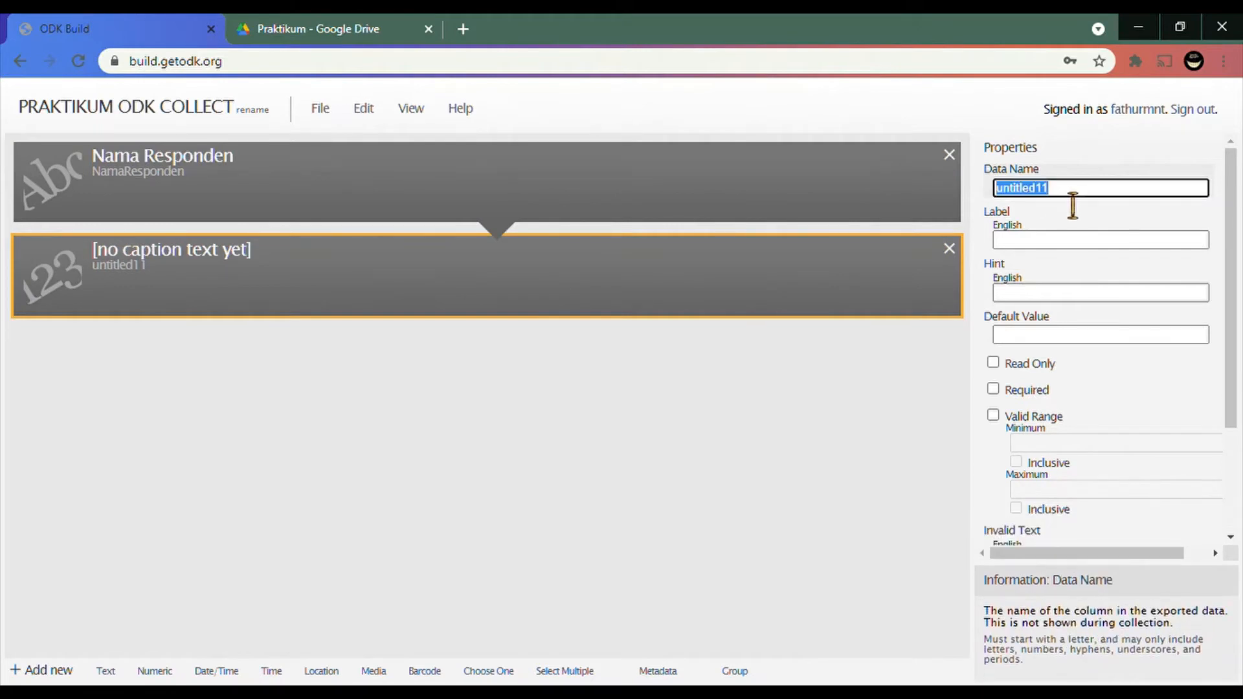
text(UmurResponden)
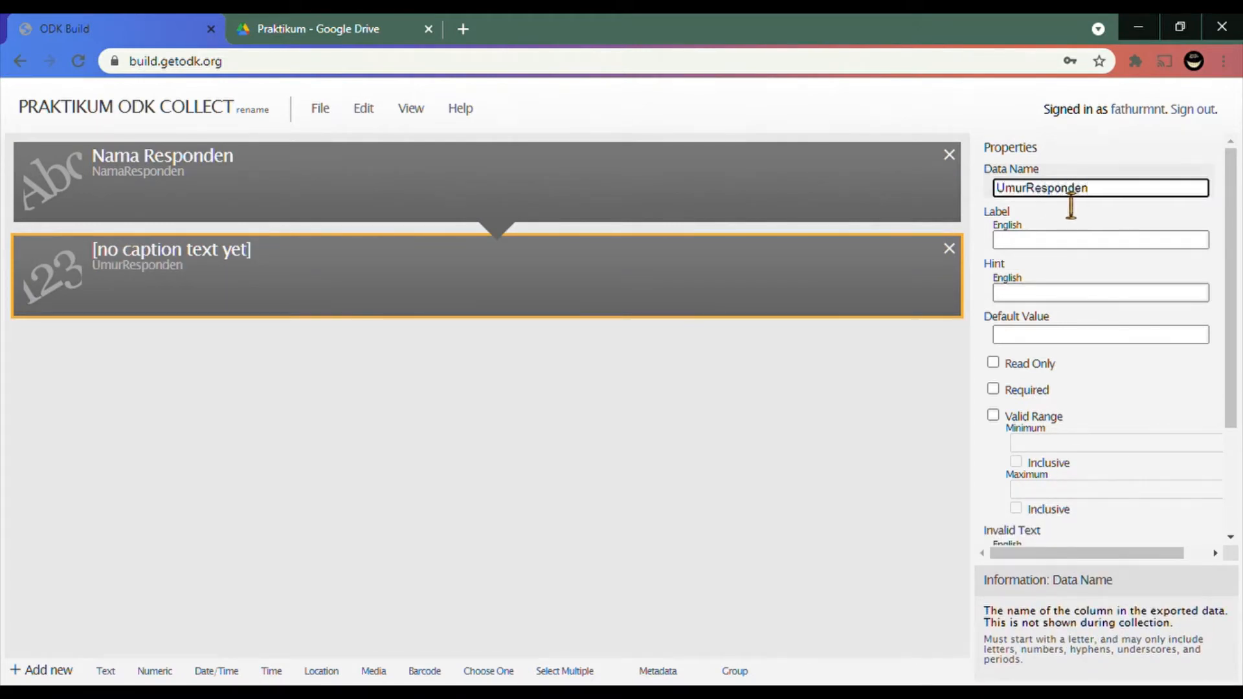
click(1085, 241)
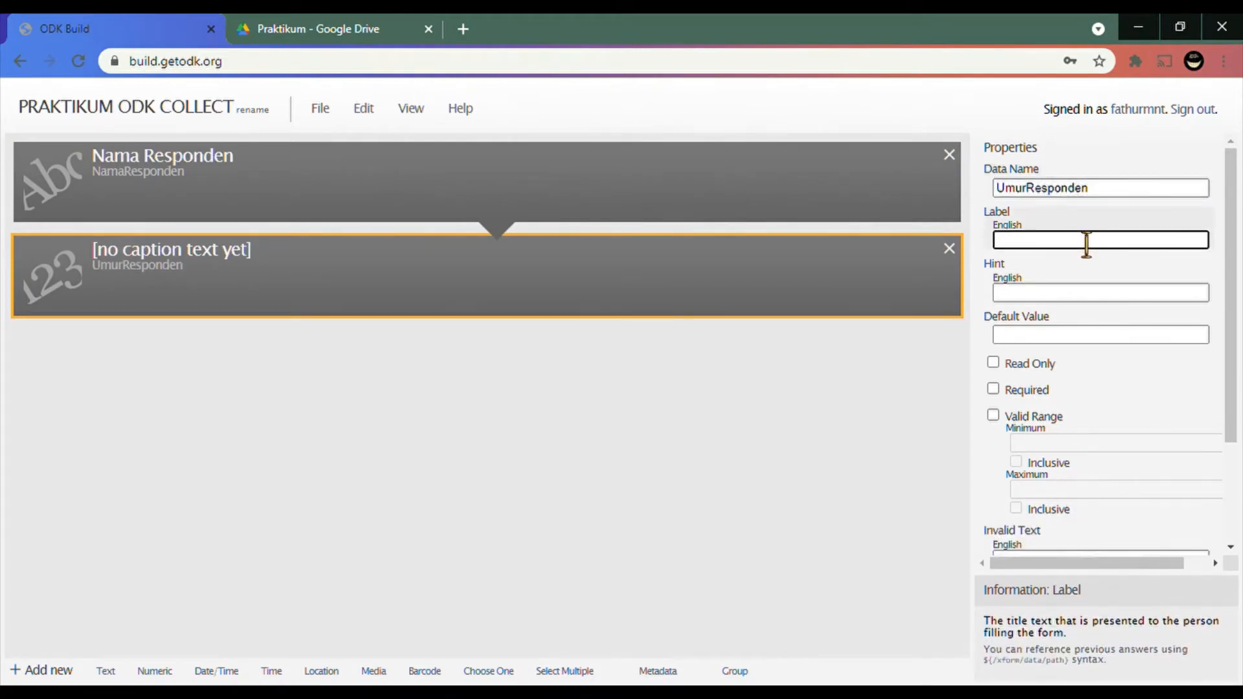
text(Umur)
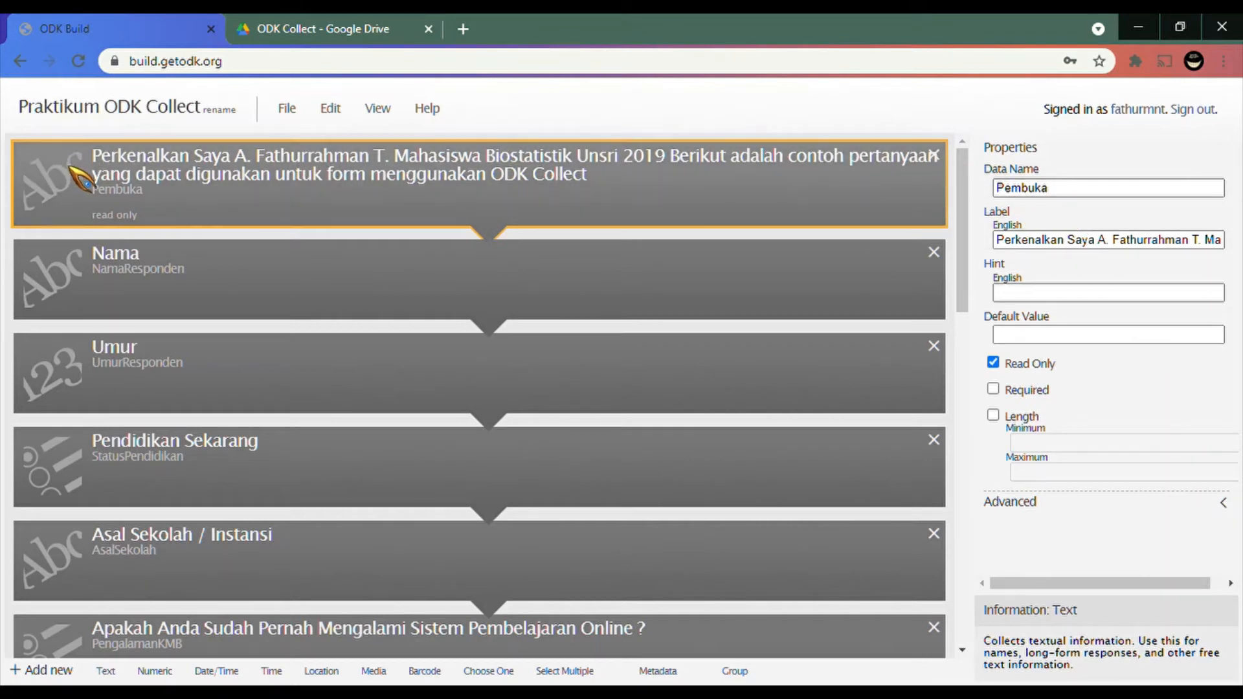
Review the properties of the Nama and Umur questions.
scroll(361, 202, down, 1)
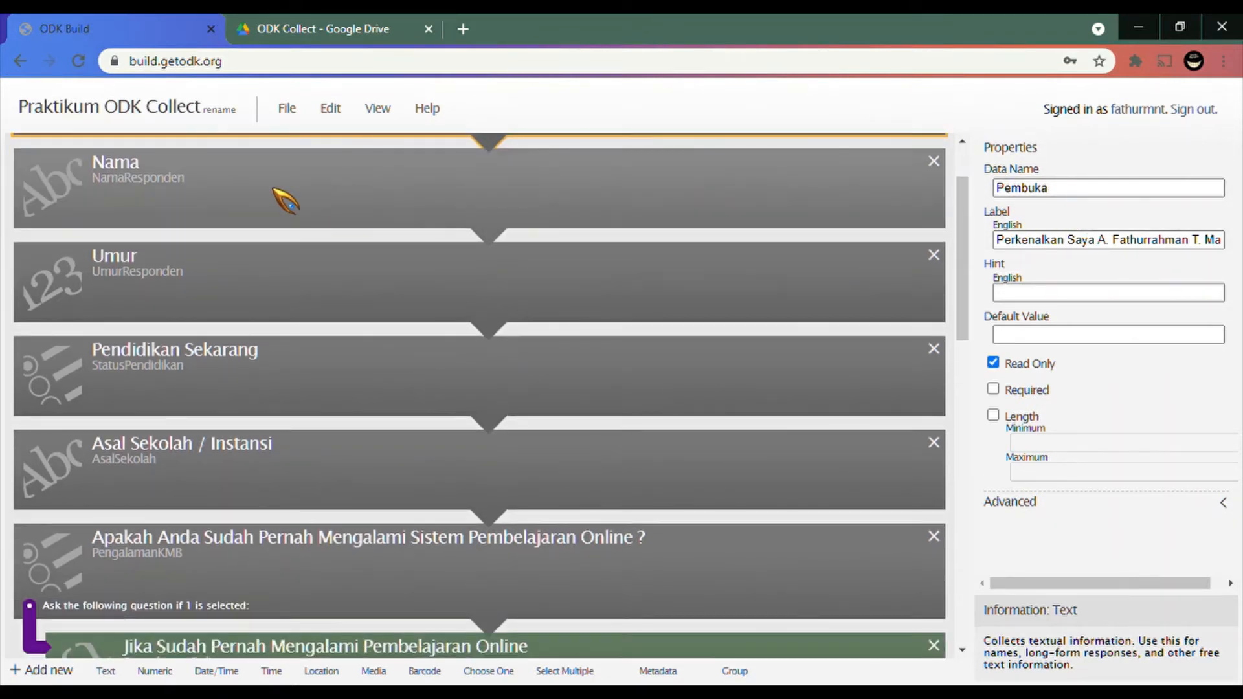
click(285, 200)
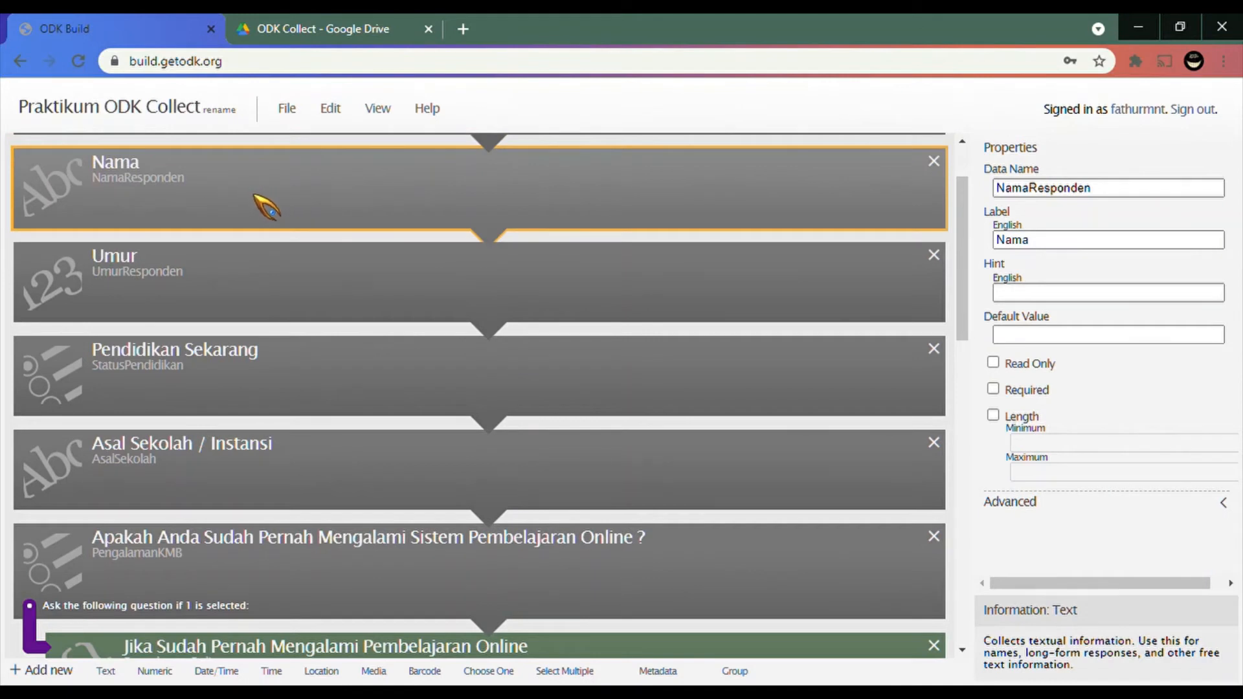
click(330, 291)
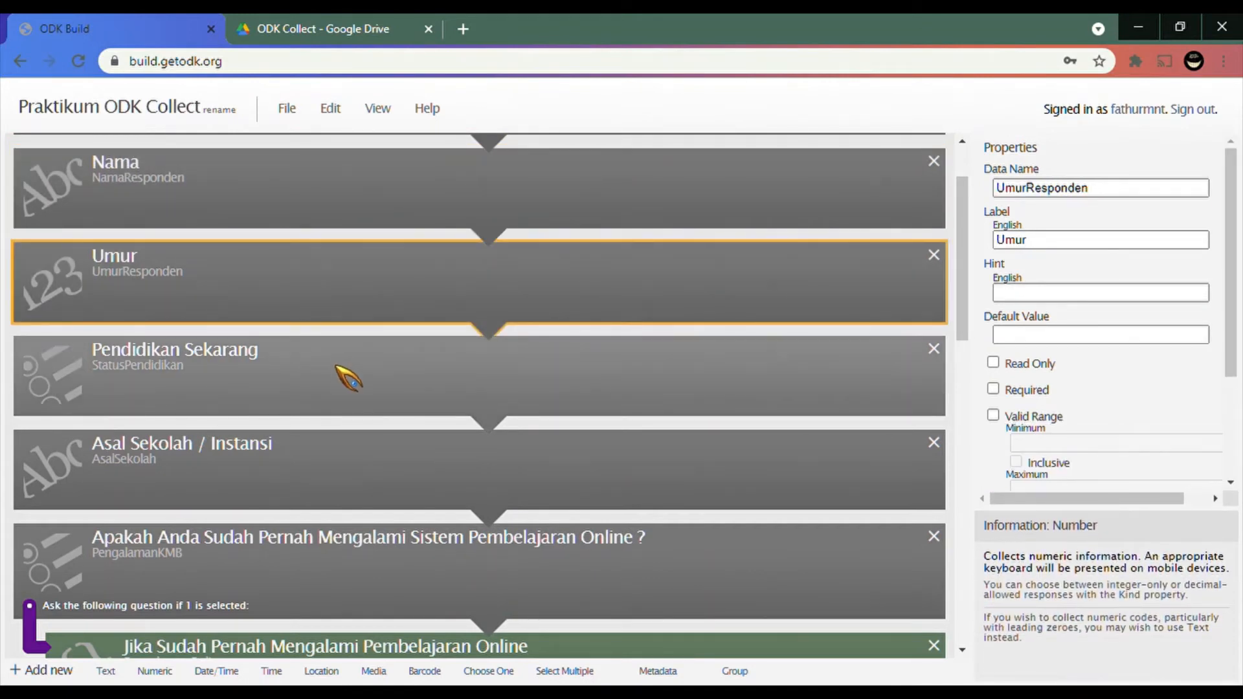
Examine the answer options of the Pendidikan Sekarang question and the properties of the Asal Sekolah / Instansi question.
click(348, 379)
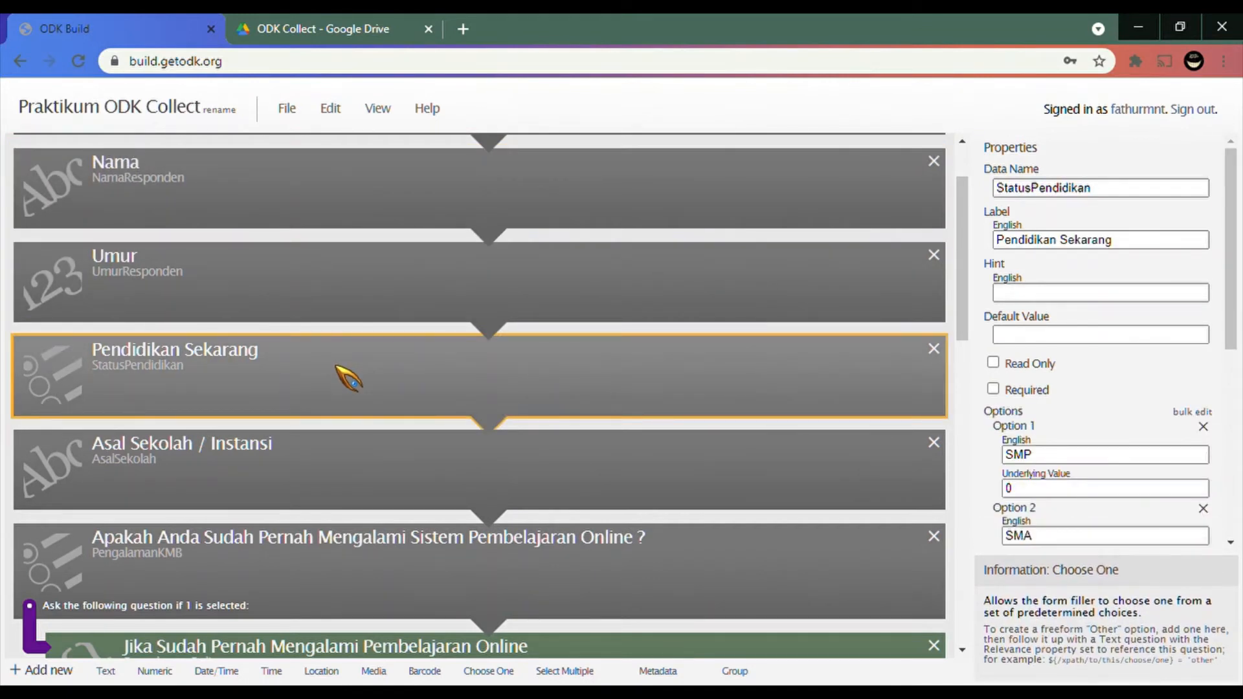
scroll(1060, 369, down, 3)
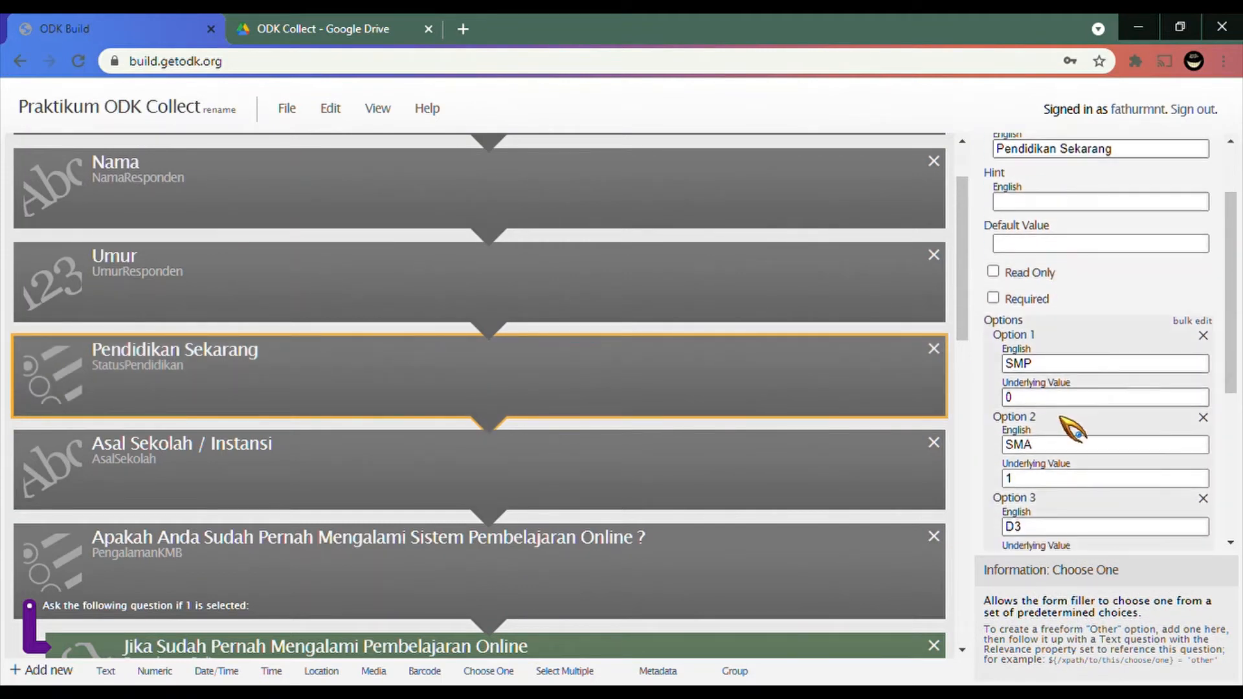
scroll(1065, 427, down, 6)
scroll(1063, 438, down, 3)
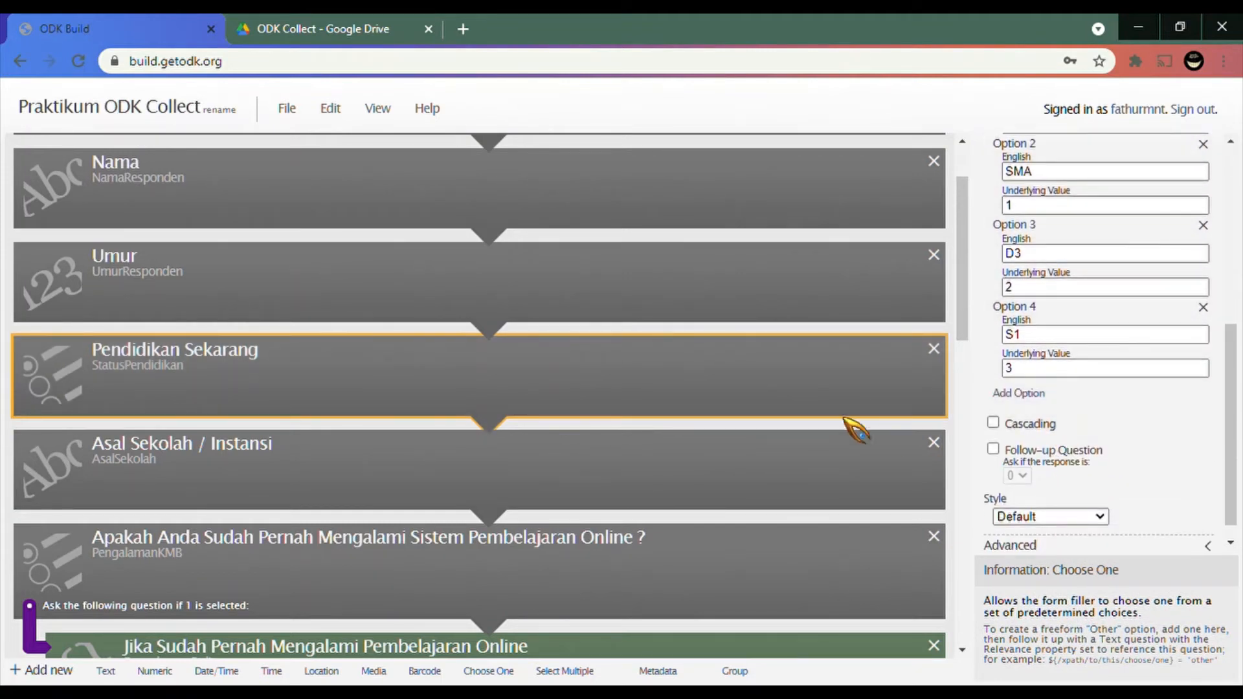
click(745, 456)
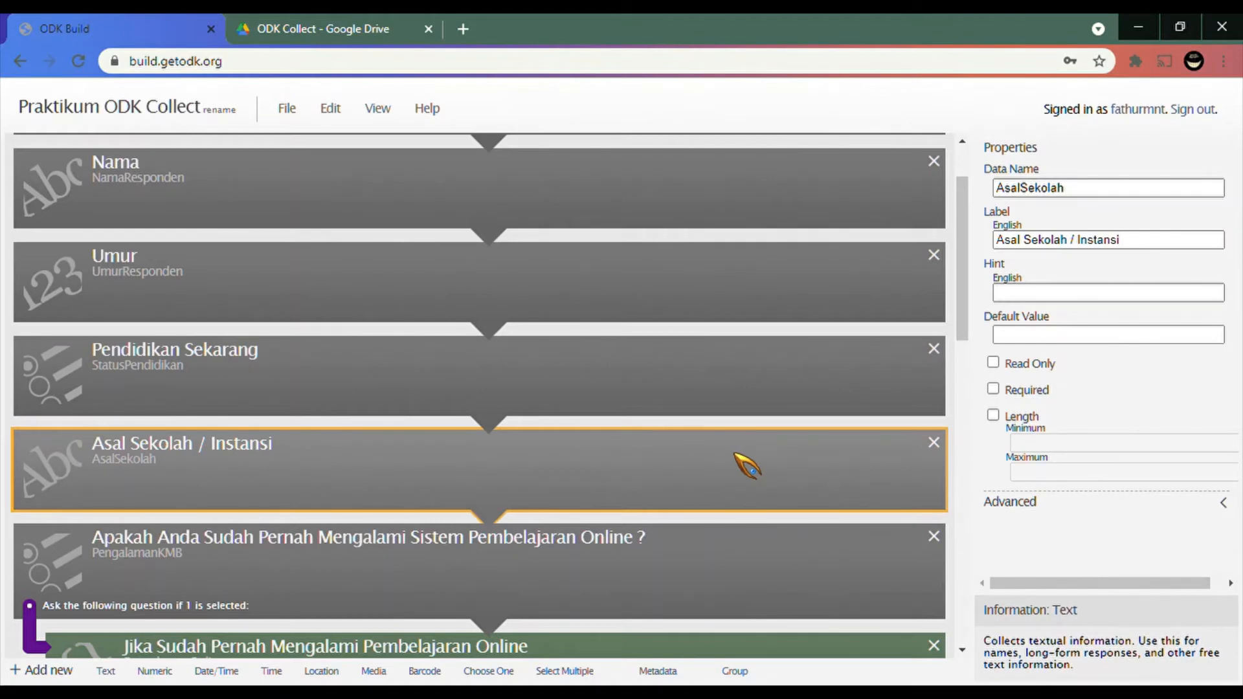
Examine the PengalamanKMB question's options and follow-up condition, and the PengalamanOnline group that depends on it.
scroll(528, 392, down, 3)
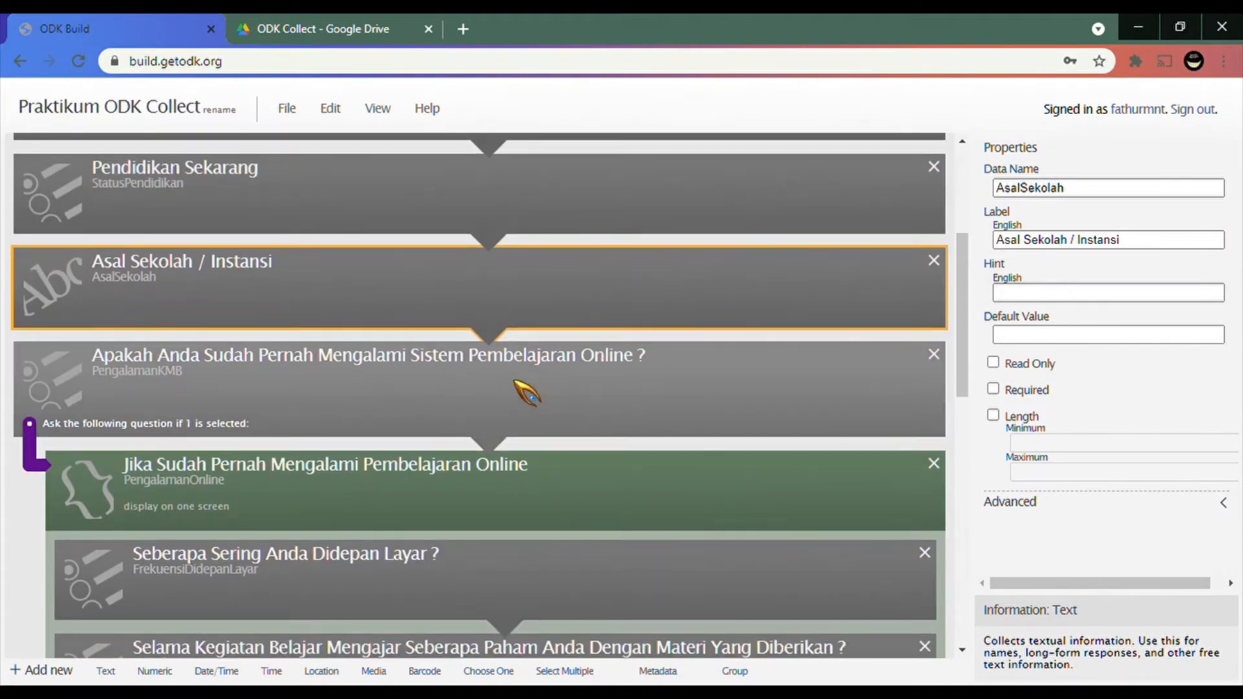
click(425, 391)
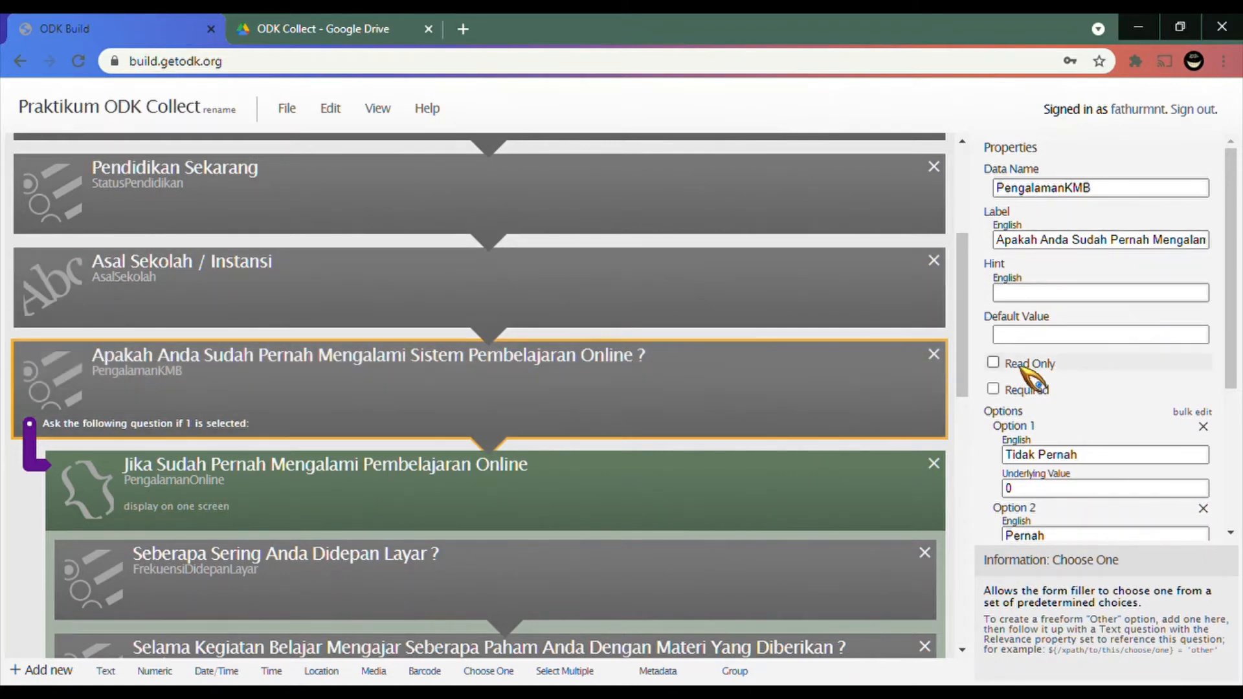
scroll(1036, 376, down, 3)
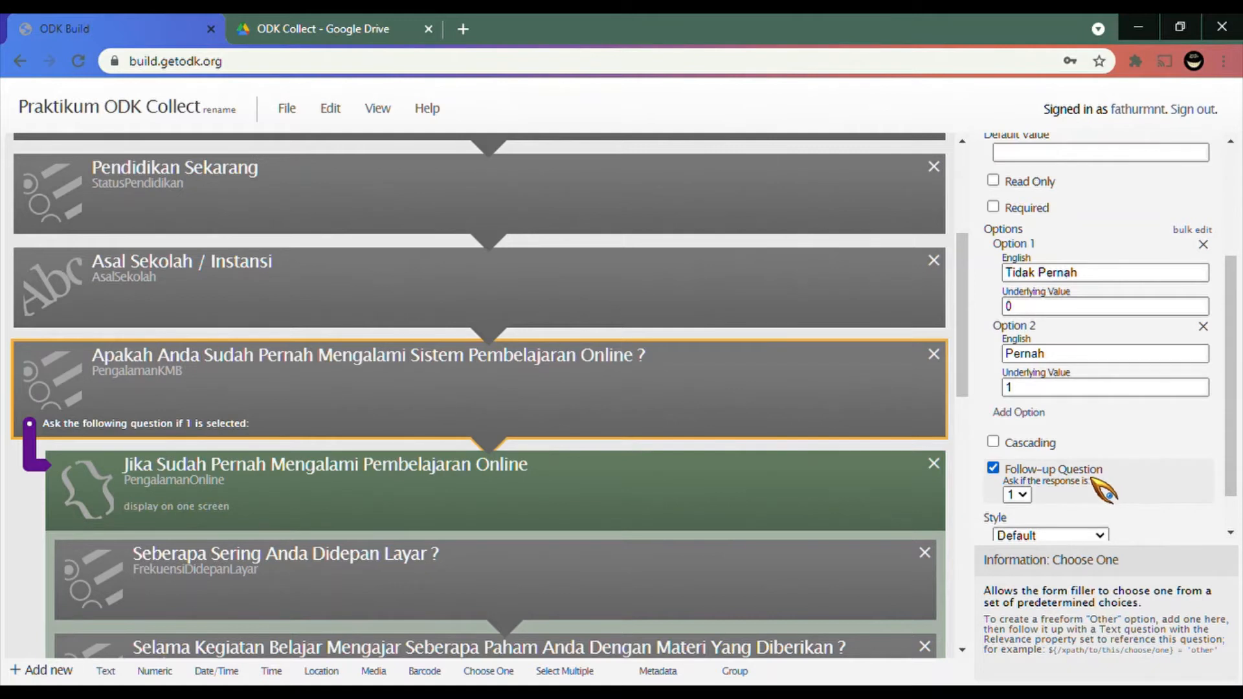
click(1028, 495)
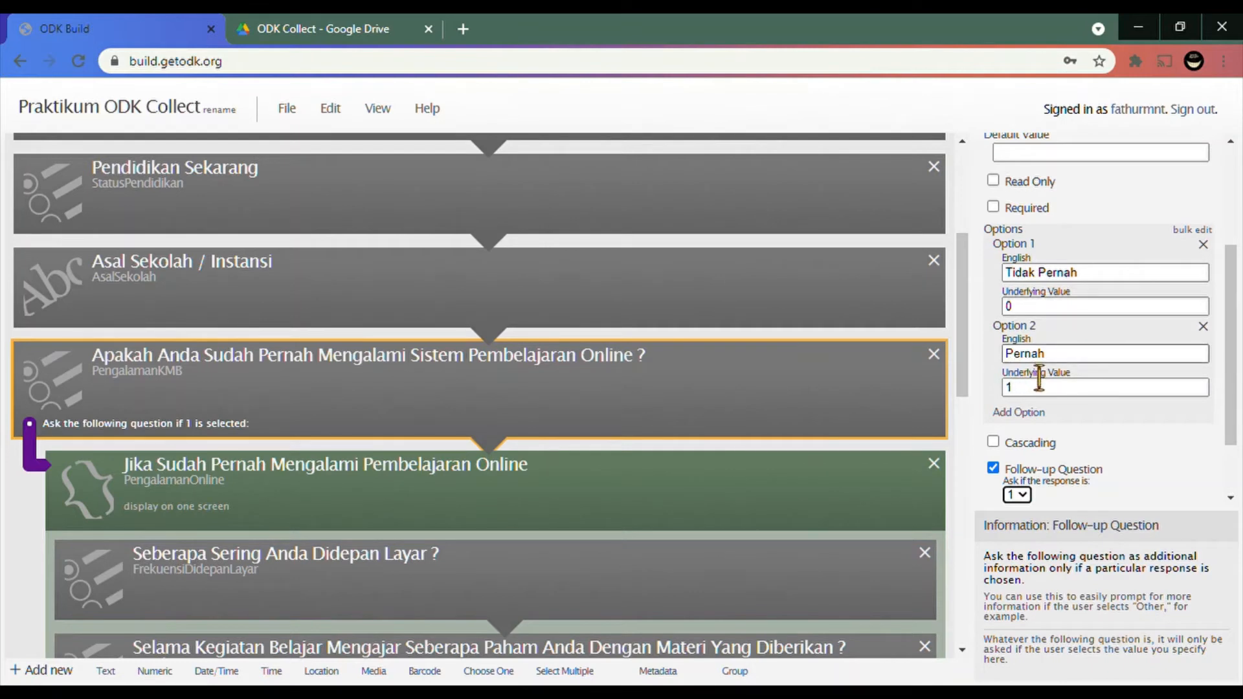
scroll(499, 480, down, 1)
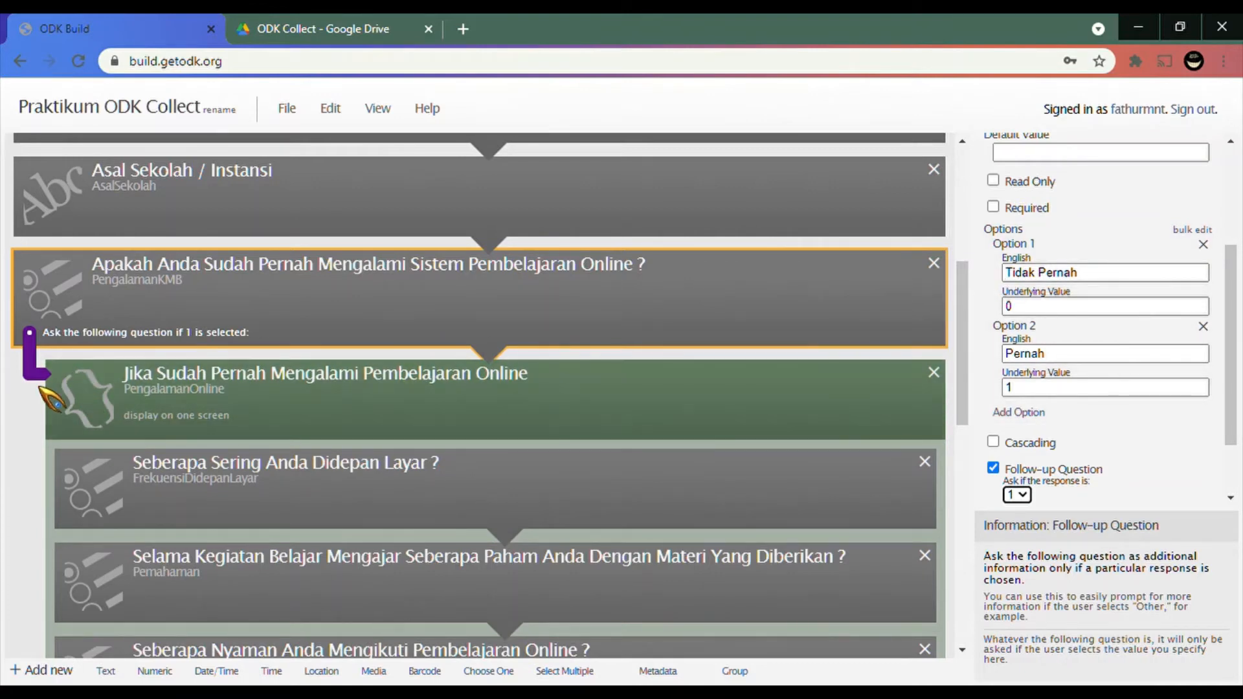
scroll(44, 382, down, 3)
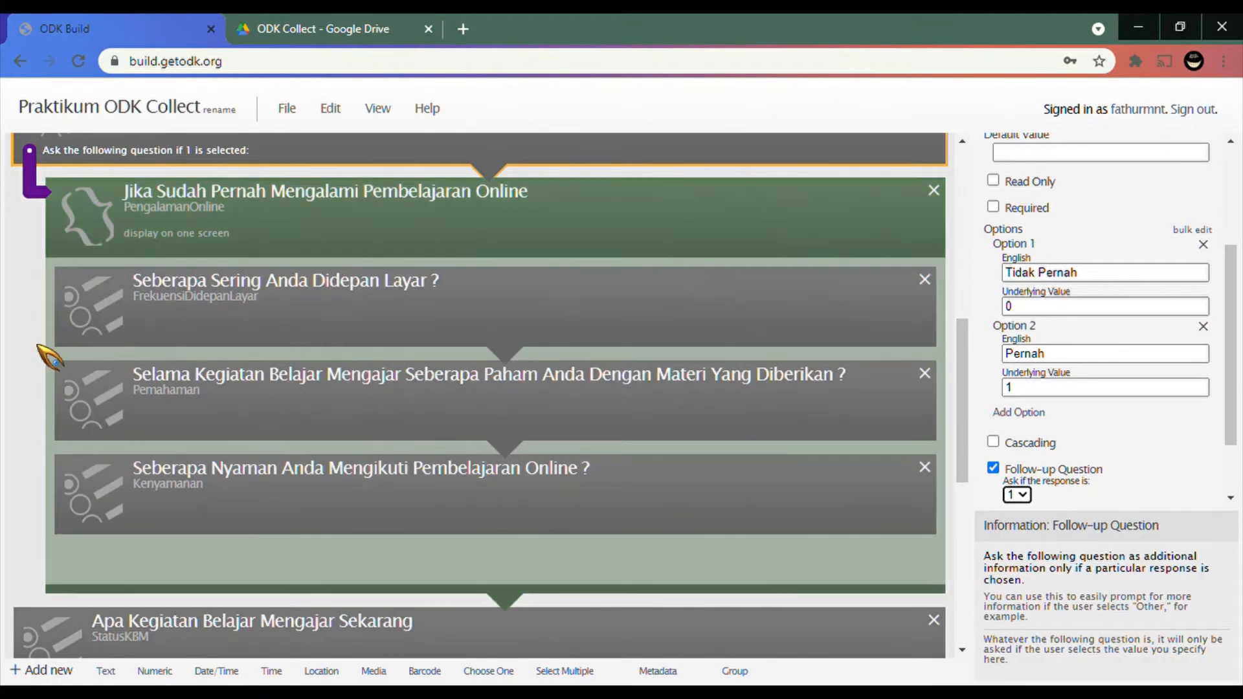
Review the labels and answer options of the FrekuensiDidepanLayar, Pemahaman and Kenyamanan questions in the PengalamanOnline group.
click(457, 298)
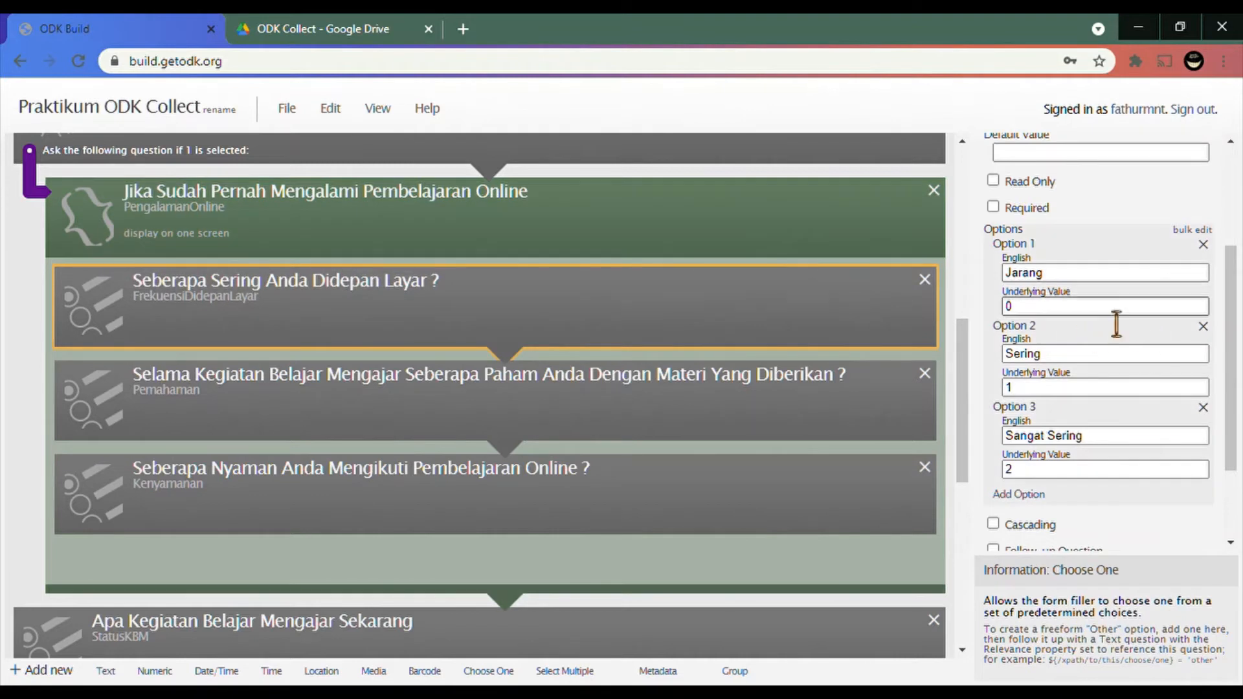
scroll(1101, 327, up, 3)
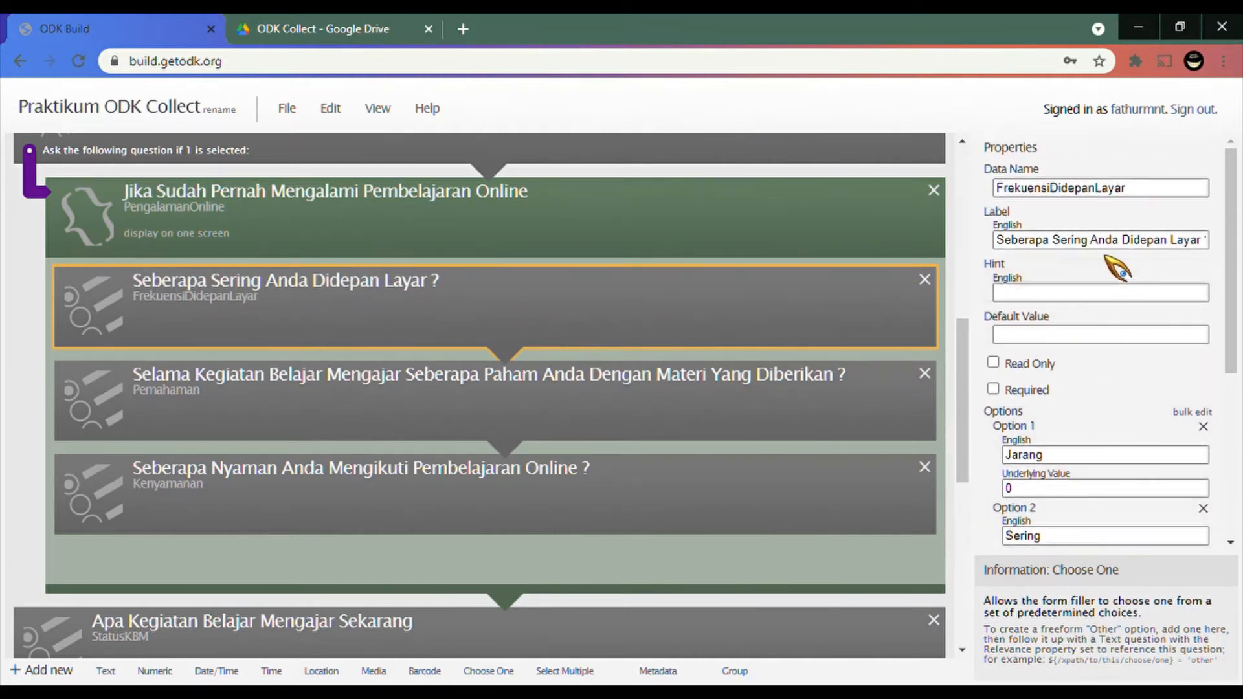
scroll(1092, 311, down, 3)
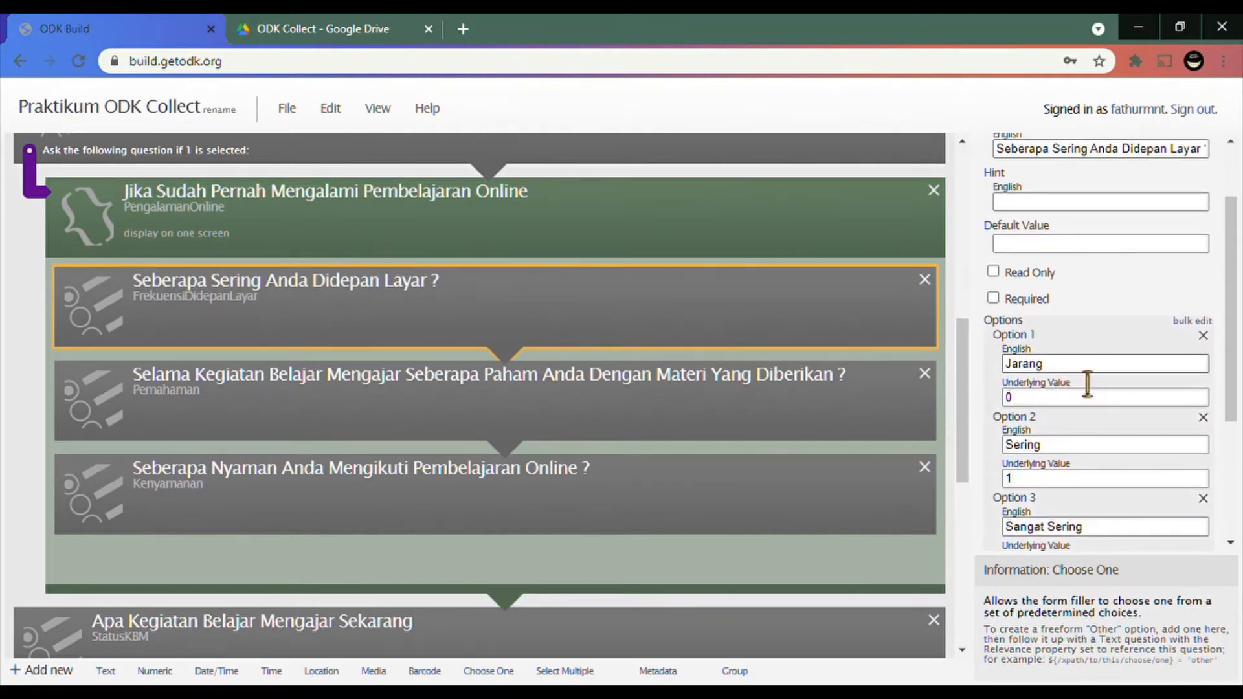
scroll(1086, 382, down, 3)
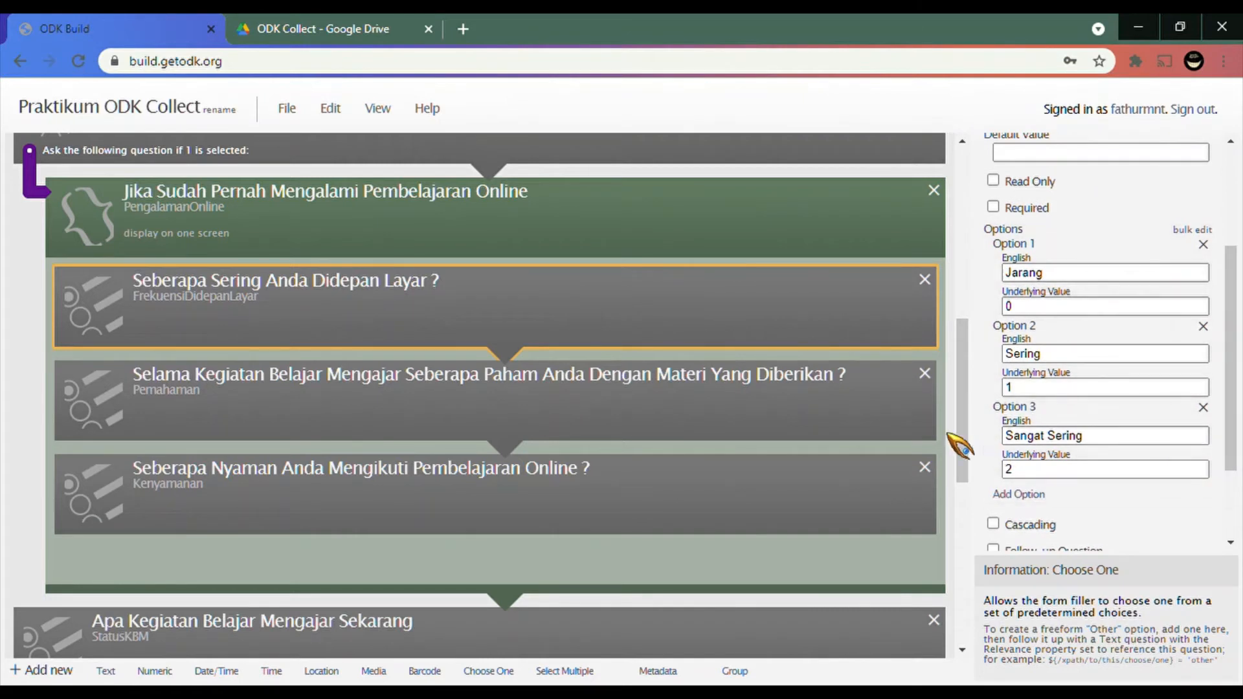
click(550, 403)
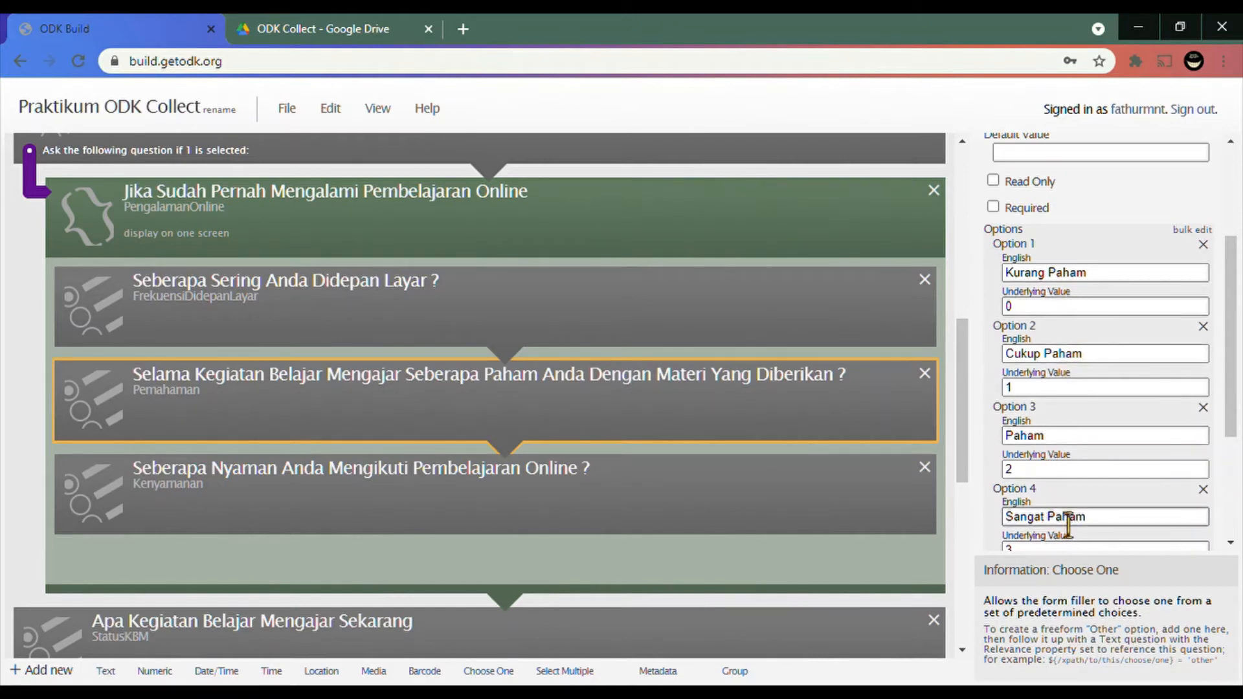
click(742, 474)
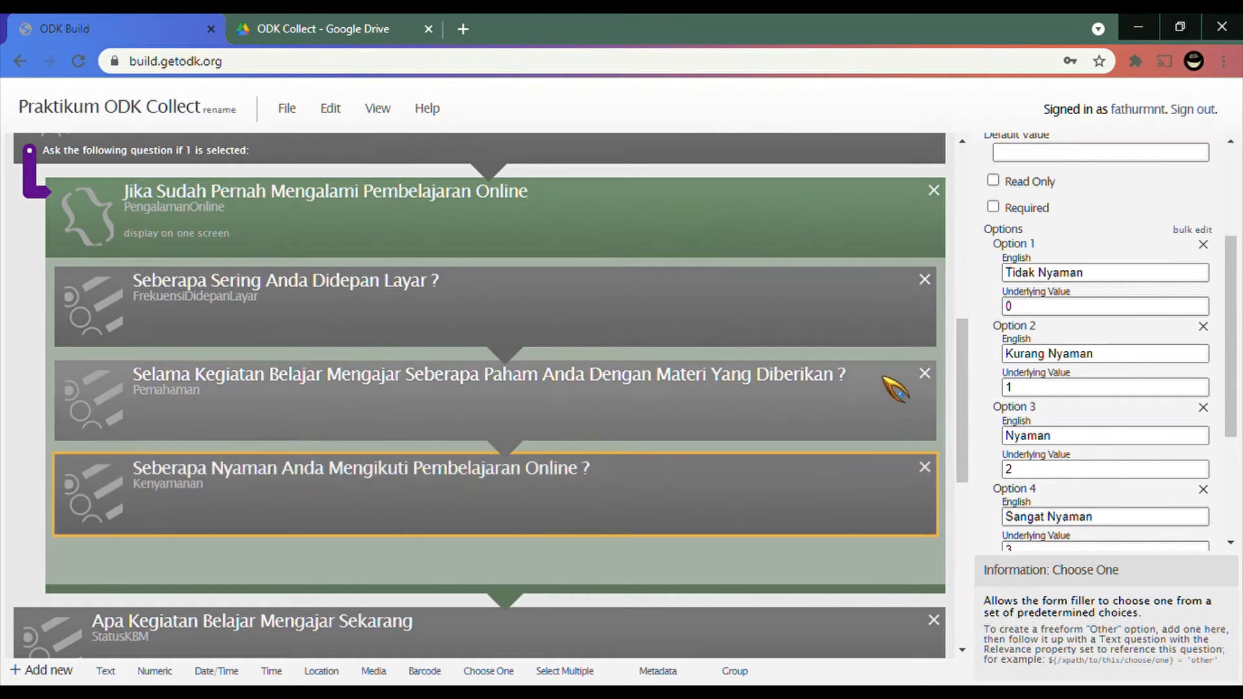
Compare the underlying values assigned to the answer options of the three questions in the PengalamanOnline group.
click(711, 338)
drag(1073, 293, 993, 294)
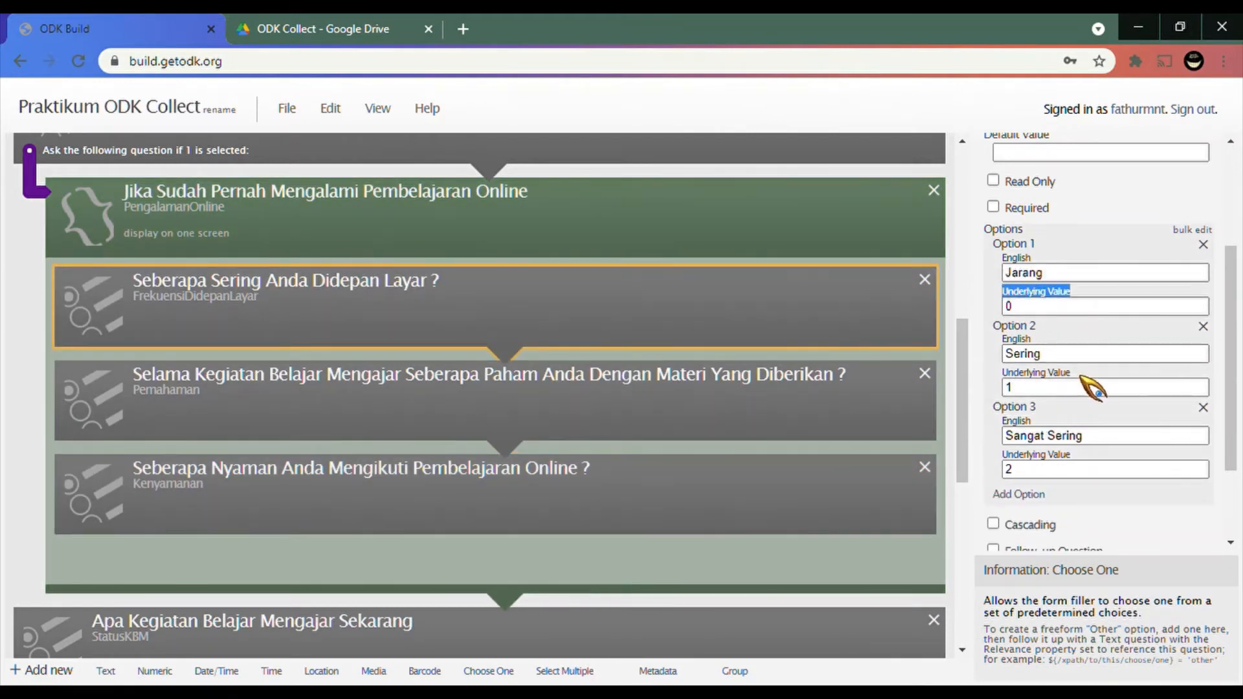
drag(1074, 375, 1008, 381)
click(783, 414)
scroll(1044, 445, down, 1)
click(728, 477)
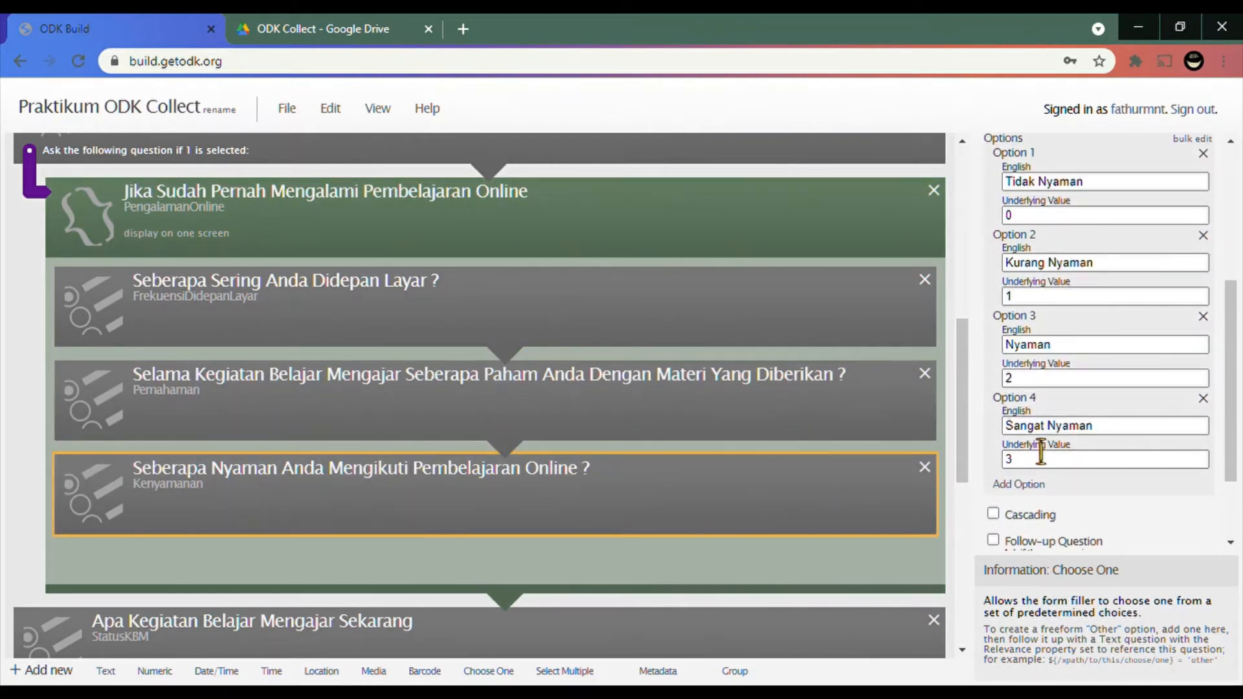
drag(1077, 445, 1033, 481)
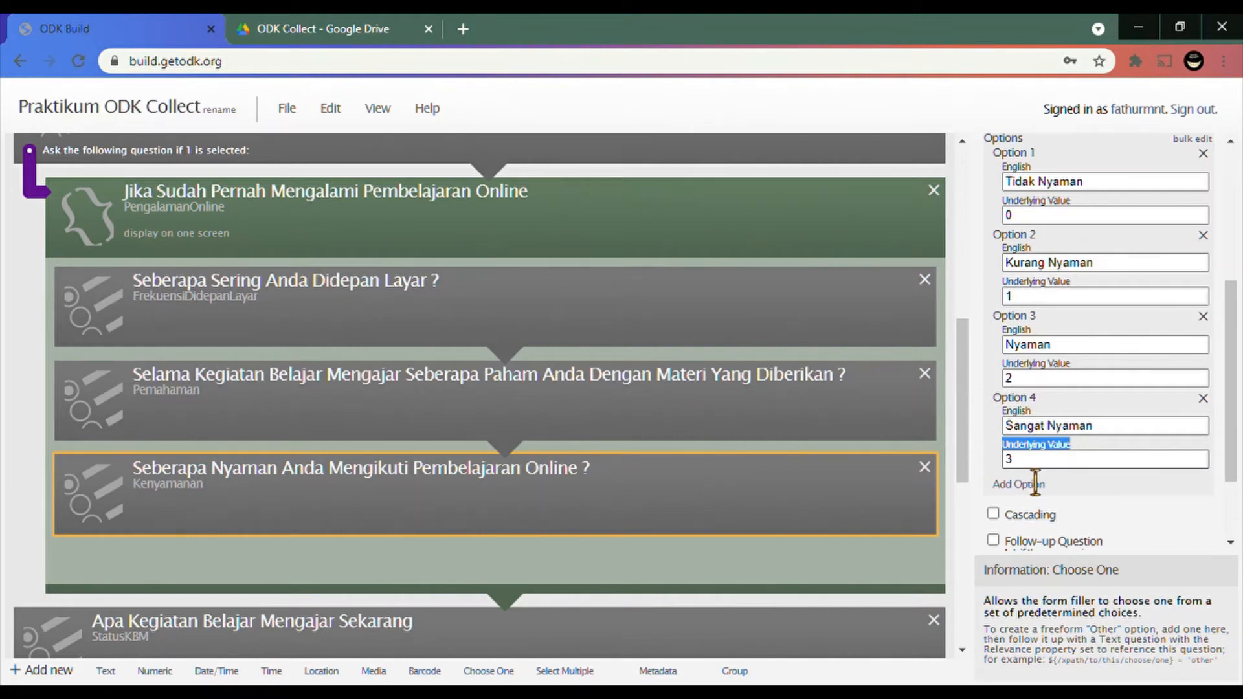
click(1087, 461)
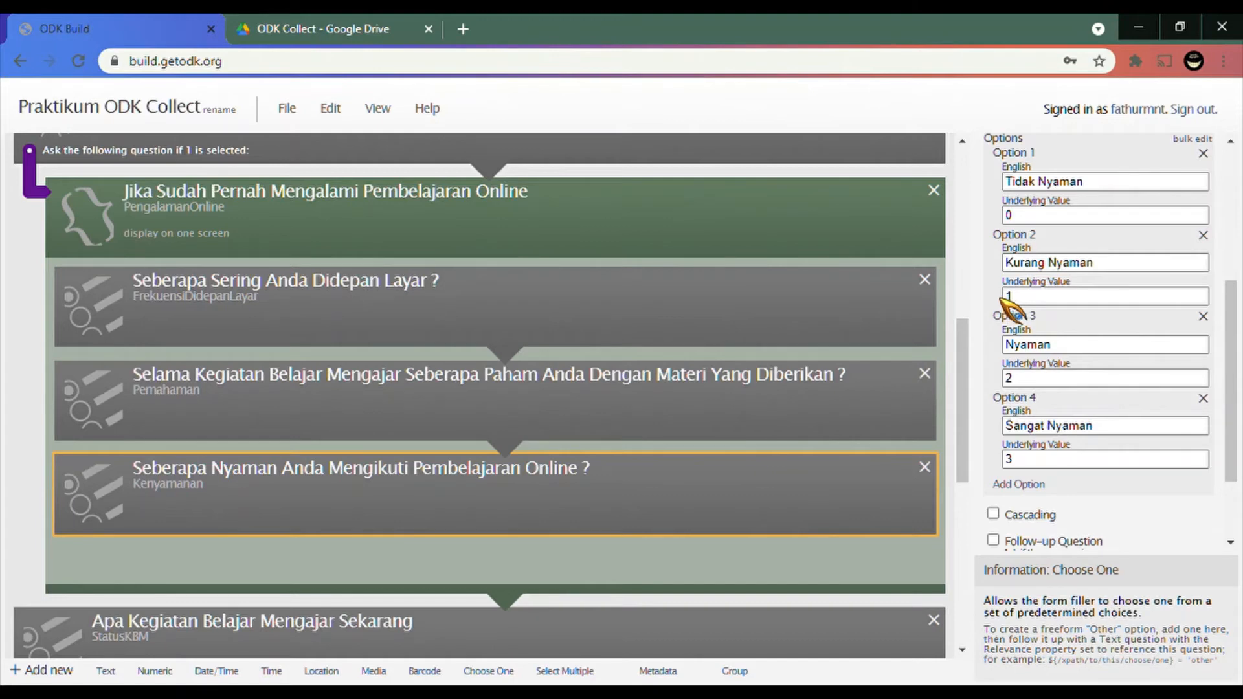
Examine the answer options and underlying values of the Apa Kegiatan Belajar Mengajar Sekarang question.
scroll(883, 313, down, 3)
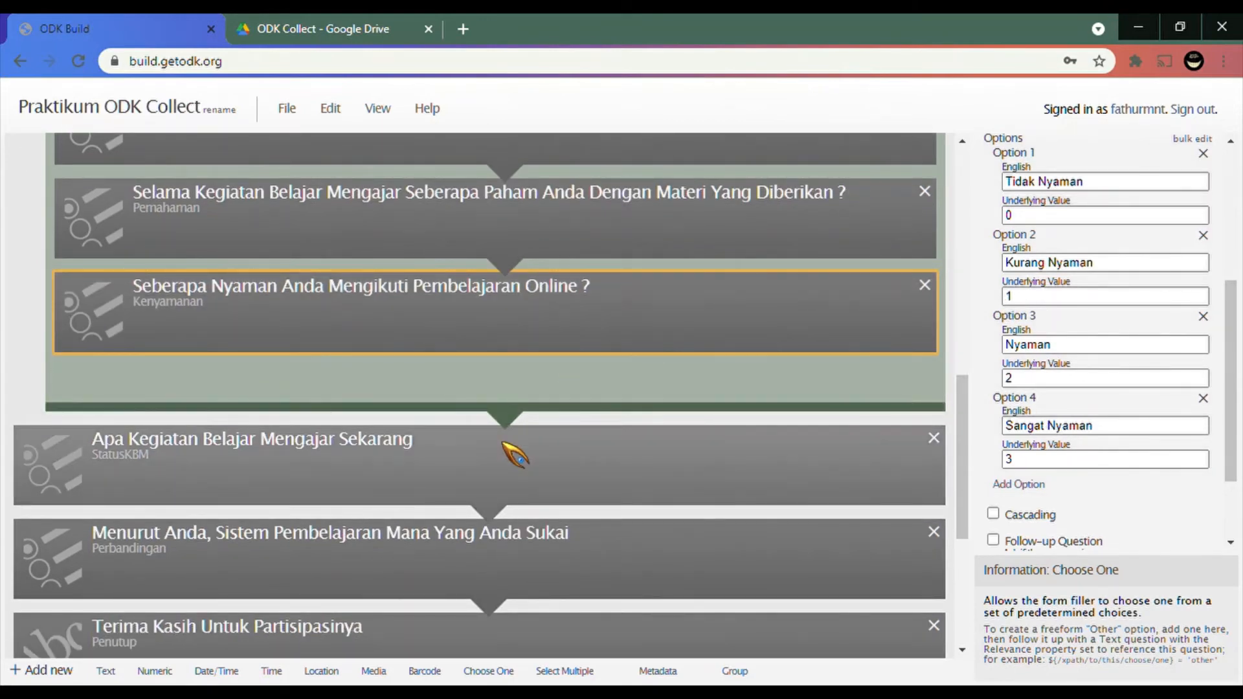
click(516, 456)
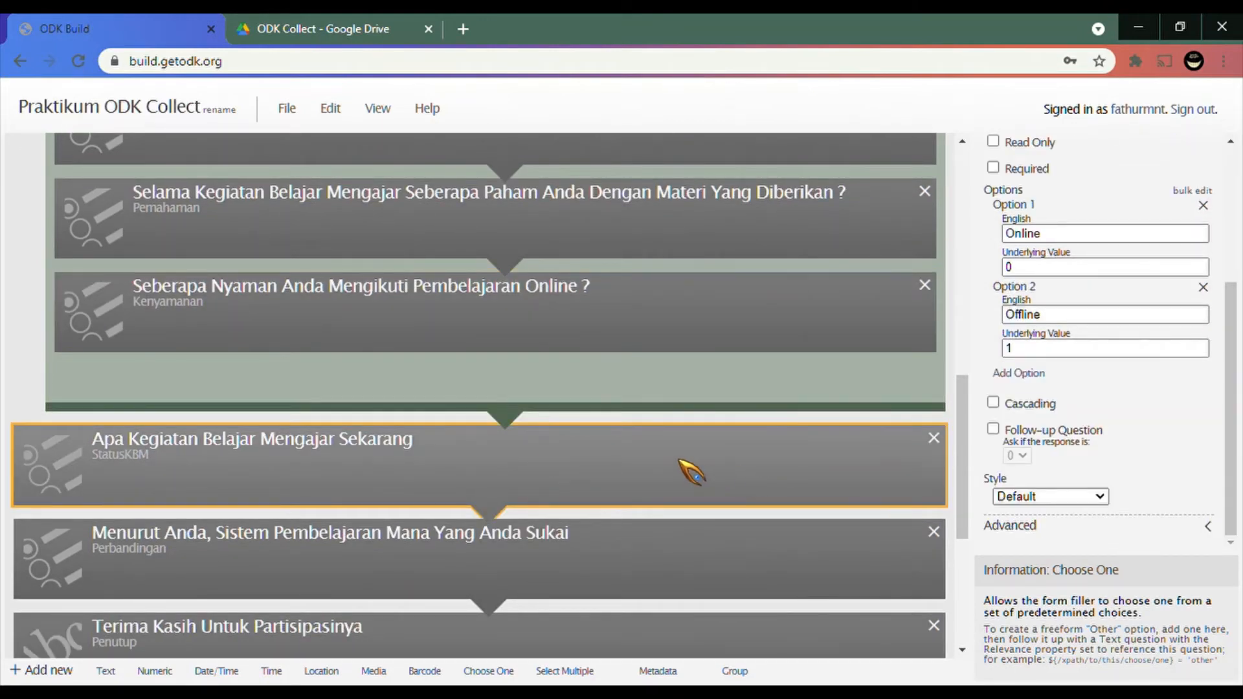
scroll(1100, 424, up, 3)
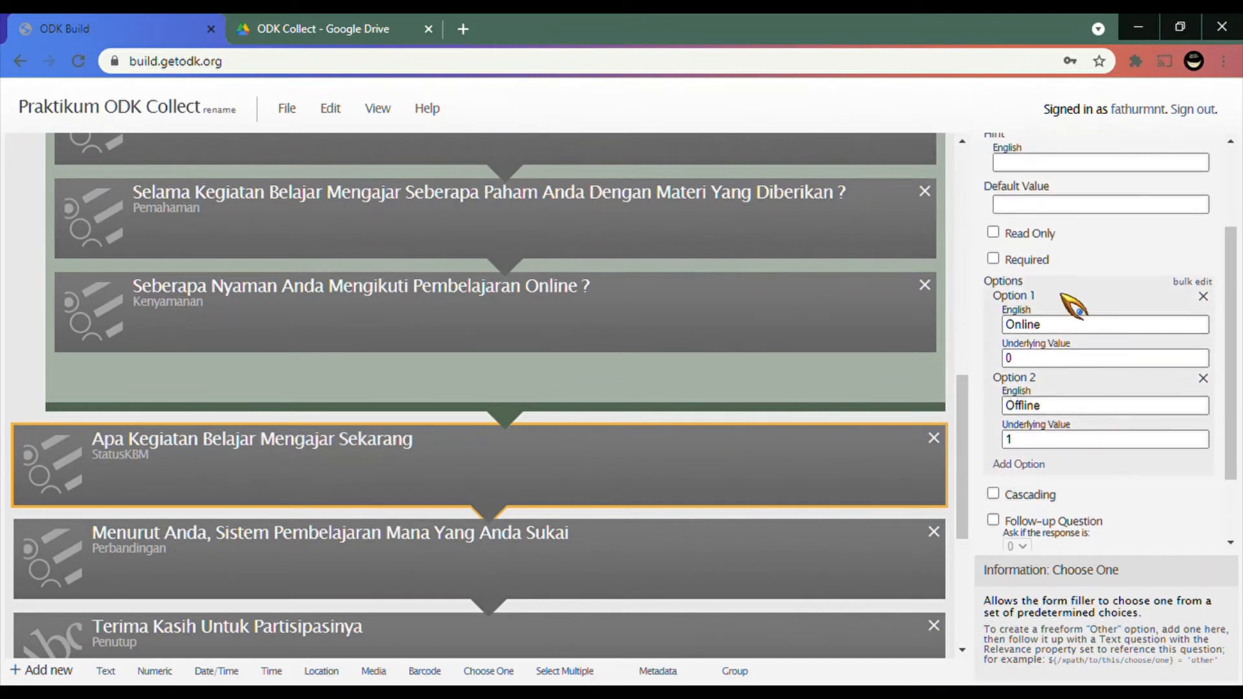
scroll(1062, 396, down, 3)
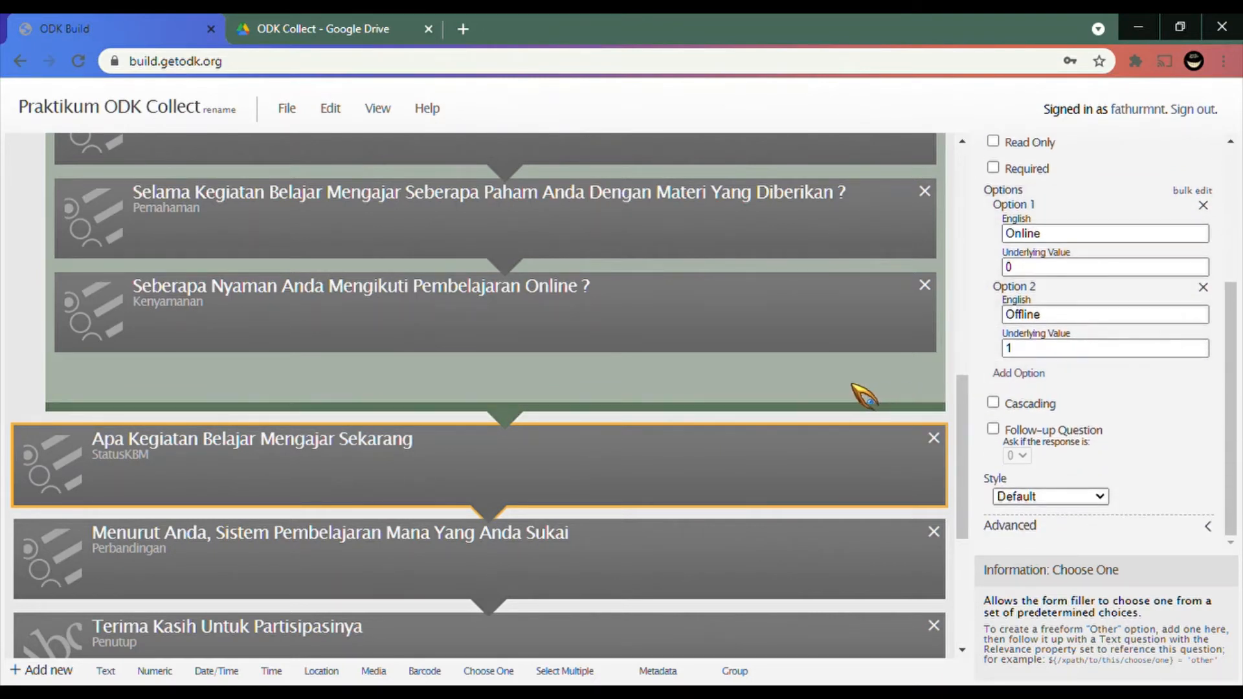
scroll(864, 397, down, 3)
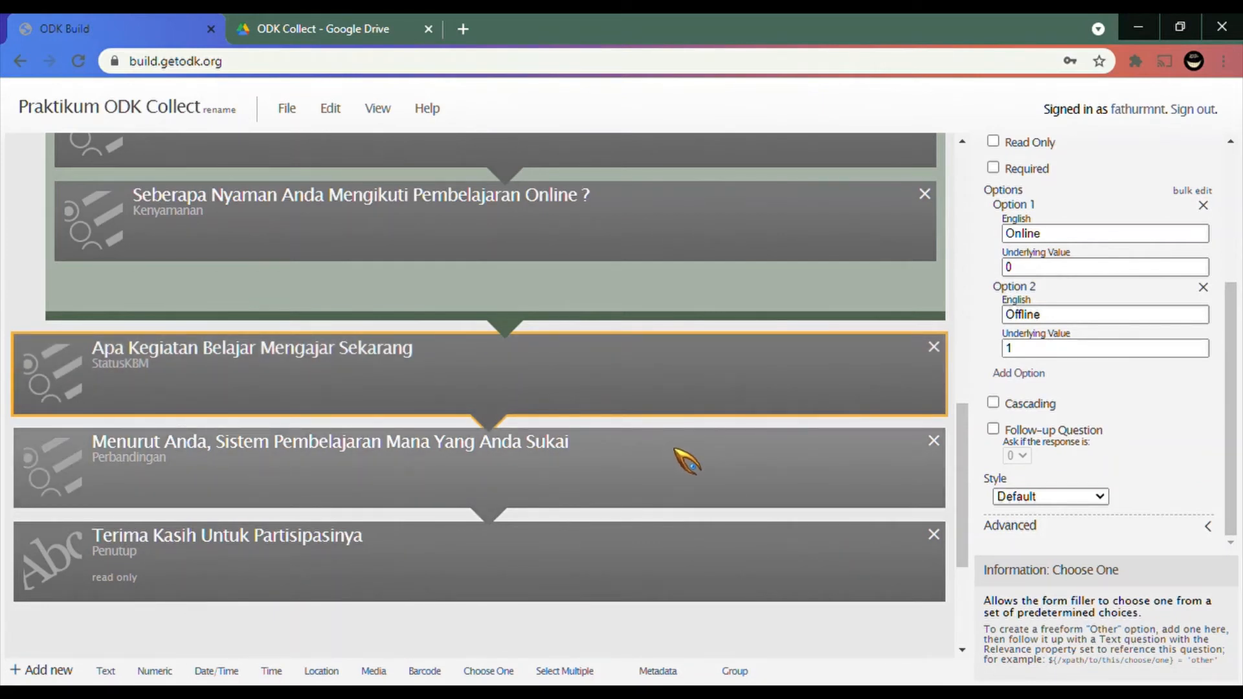
Review the options of the Perbandingan question and the properties of the closing Penutup text.
click(638, 467)
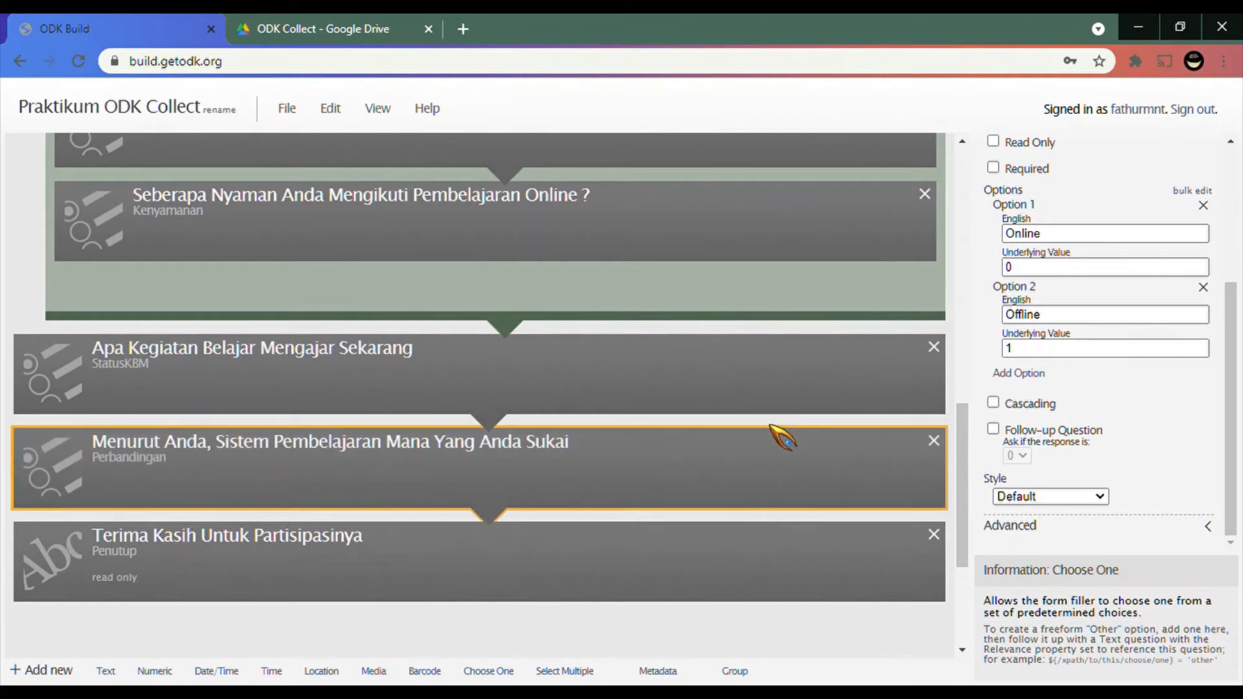
scroll(1047, 461, up, 3)
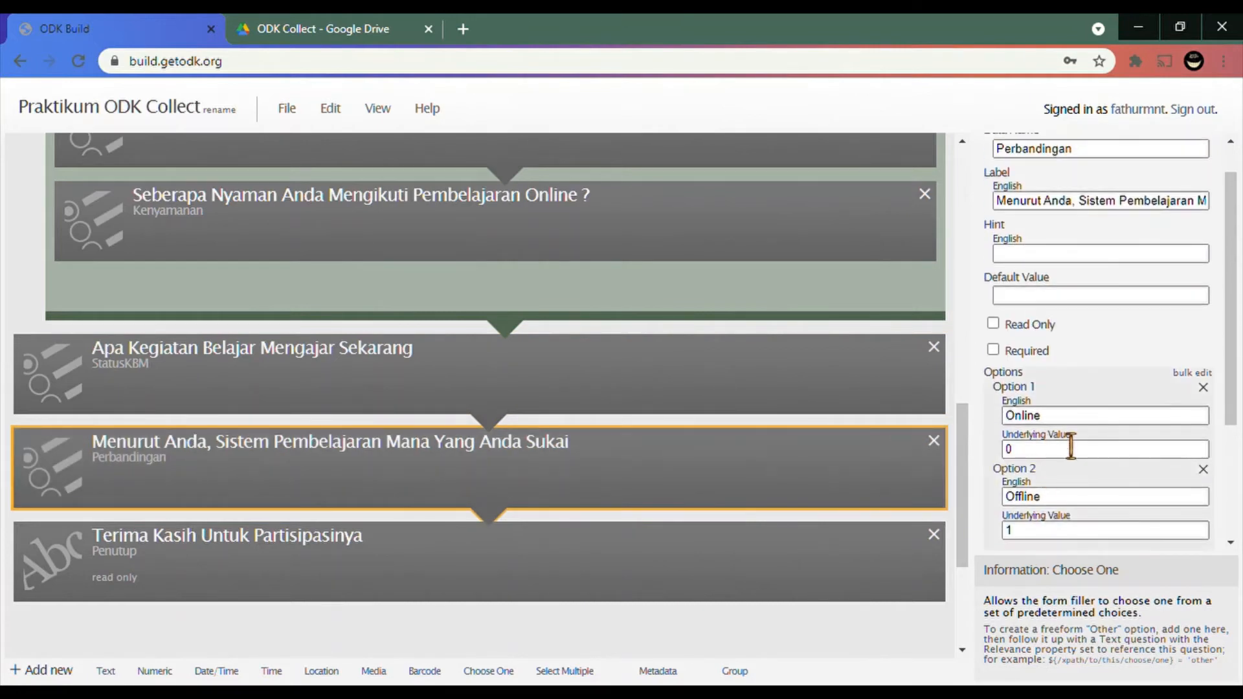
scroll(1090, 332, down, 1)
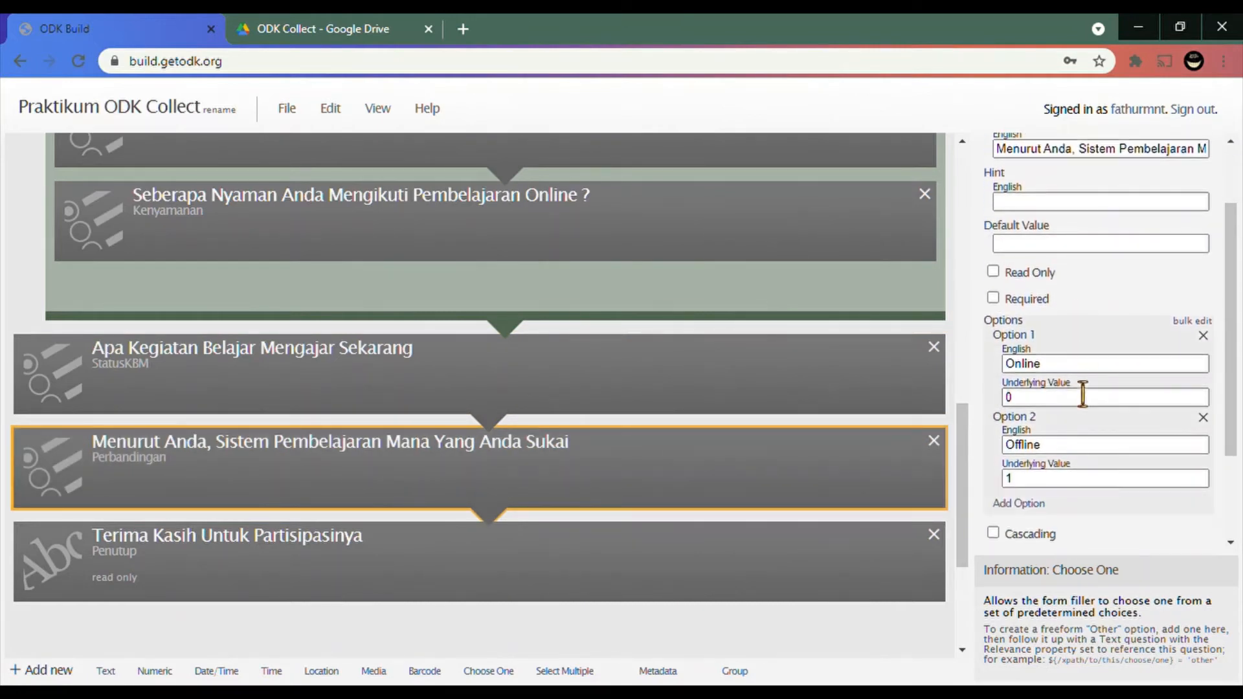
scroll(1090, 465, down, 1)
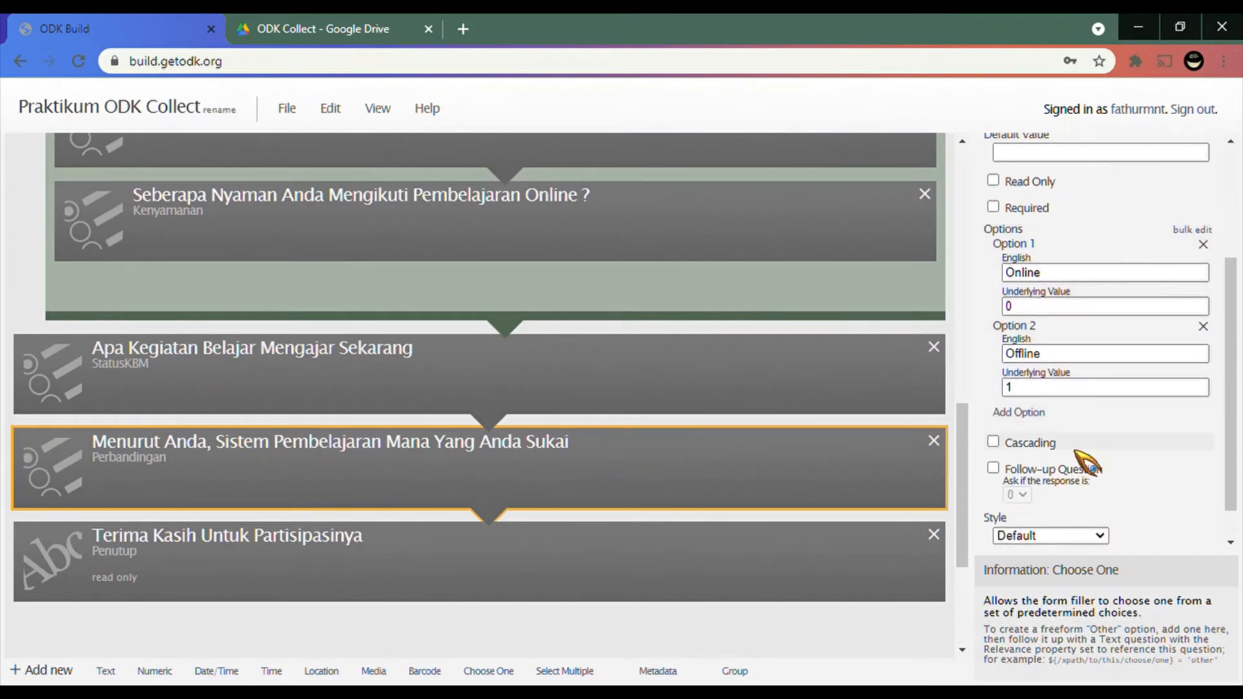
click(555, 538)
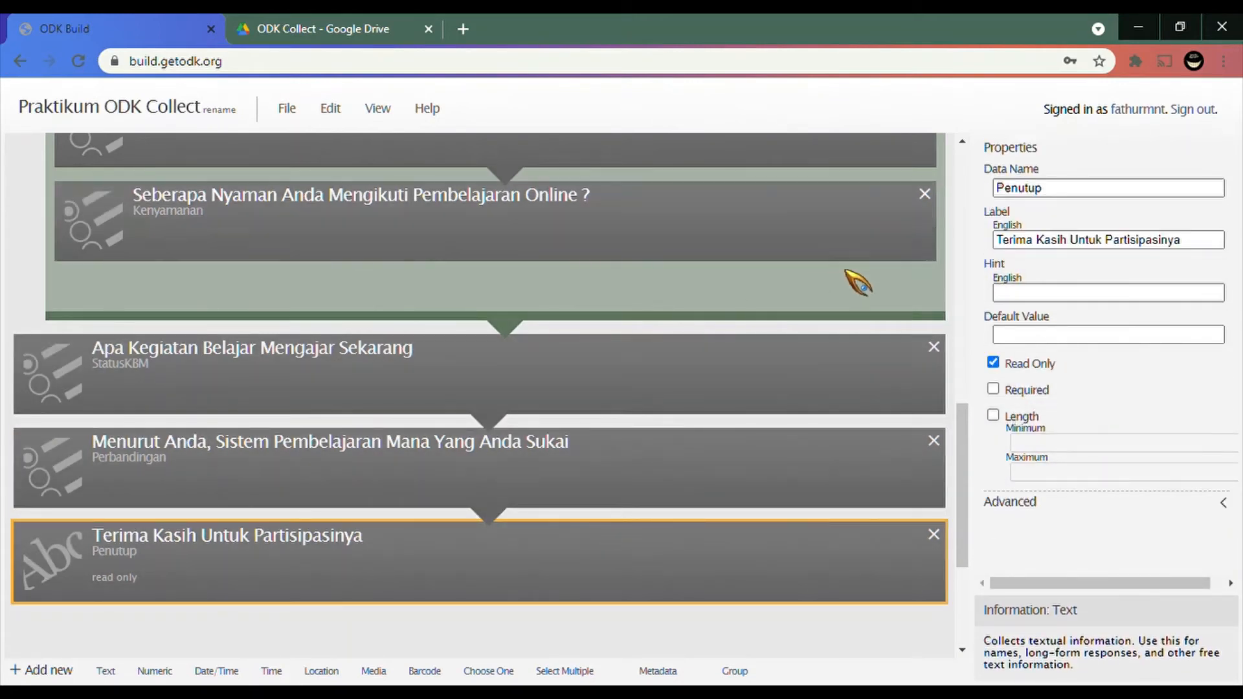
Switch to the ODK Collect folder in Google Drive.
click(334, 107)
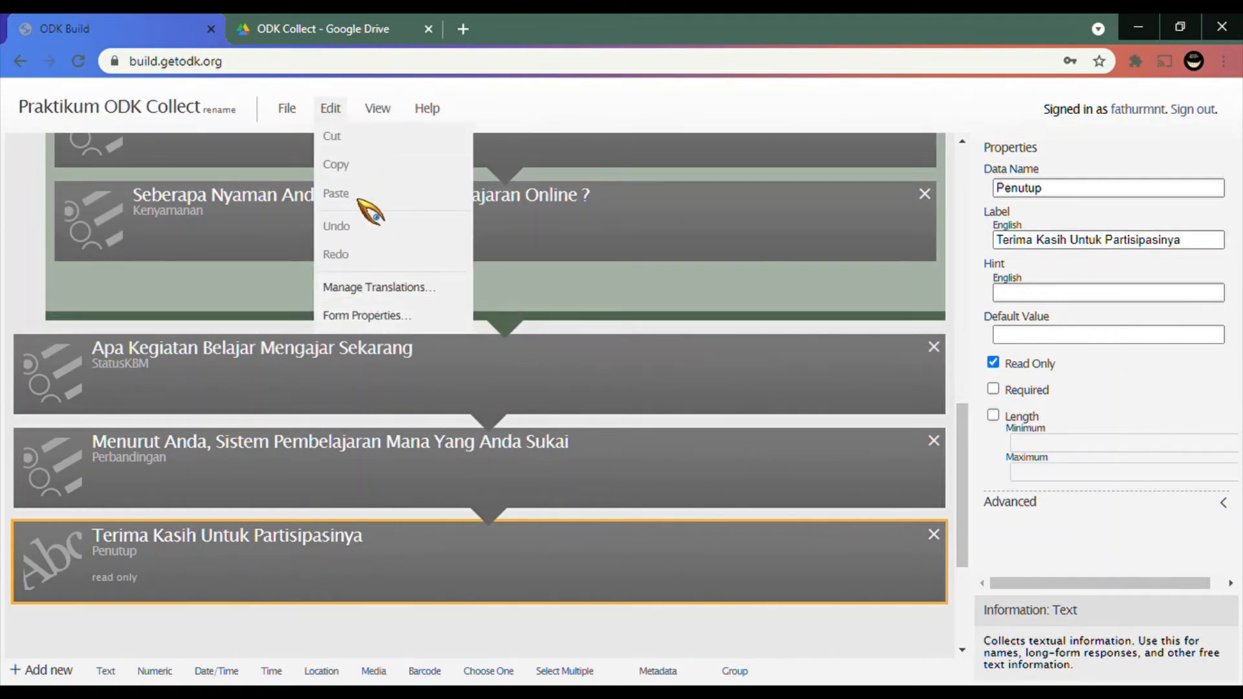
click(317, 30)
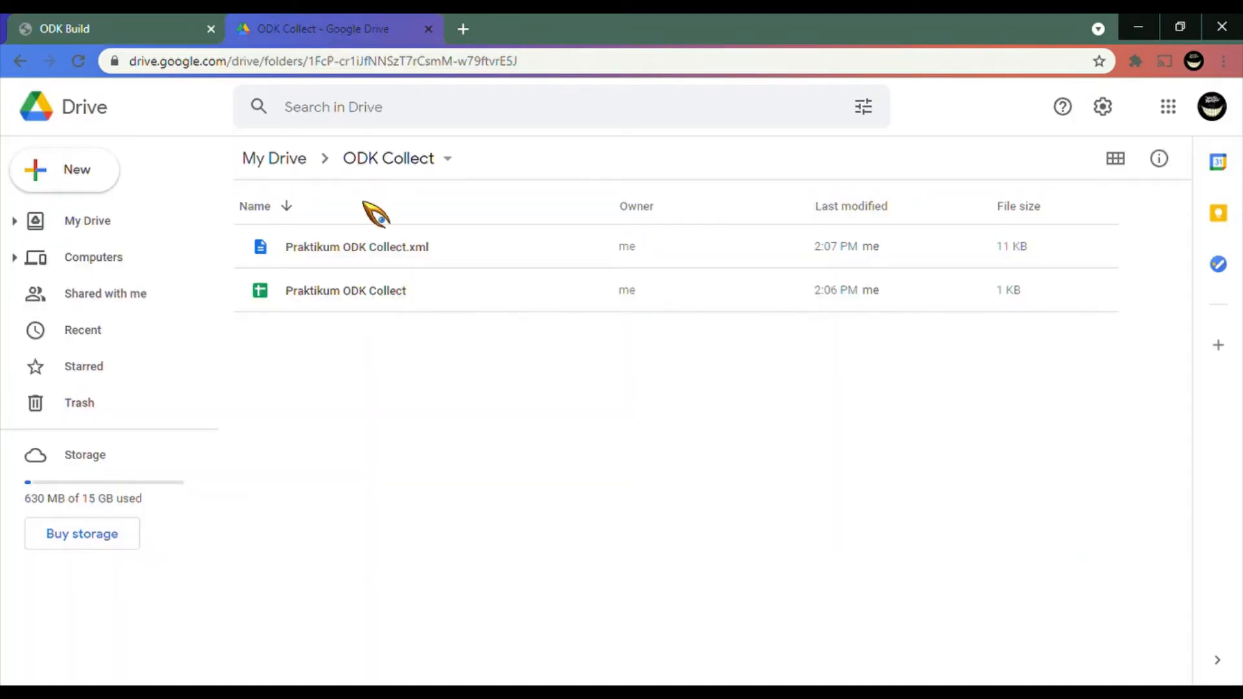
Copy the sharing link of the Praktikum ODK Collect spreadsheet.
click(442, 297)
right_click(442, 298)
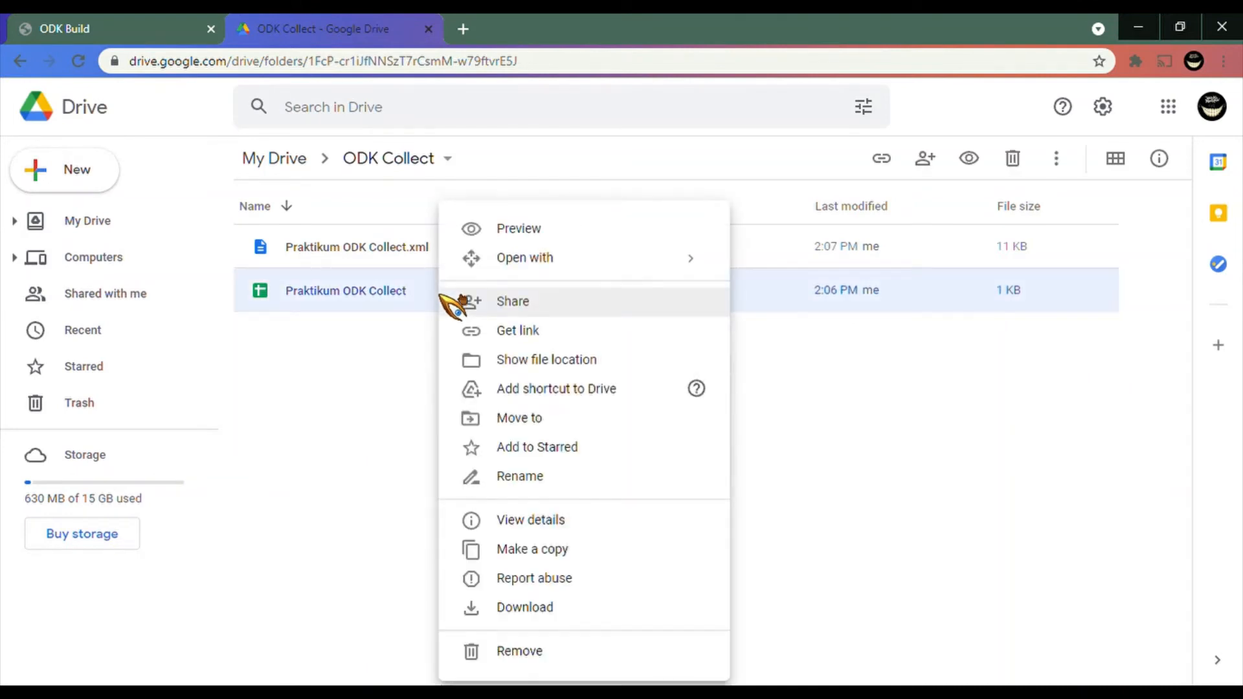
click(511, 333)
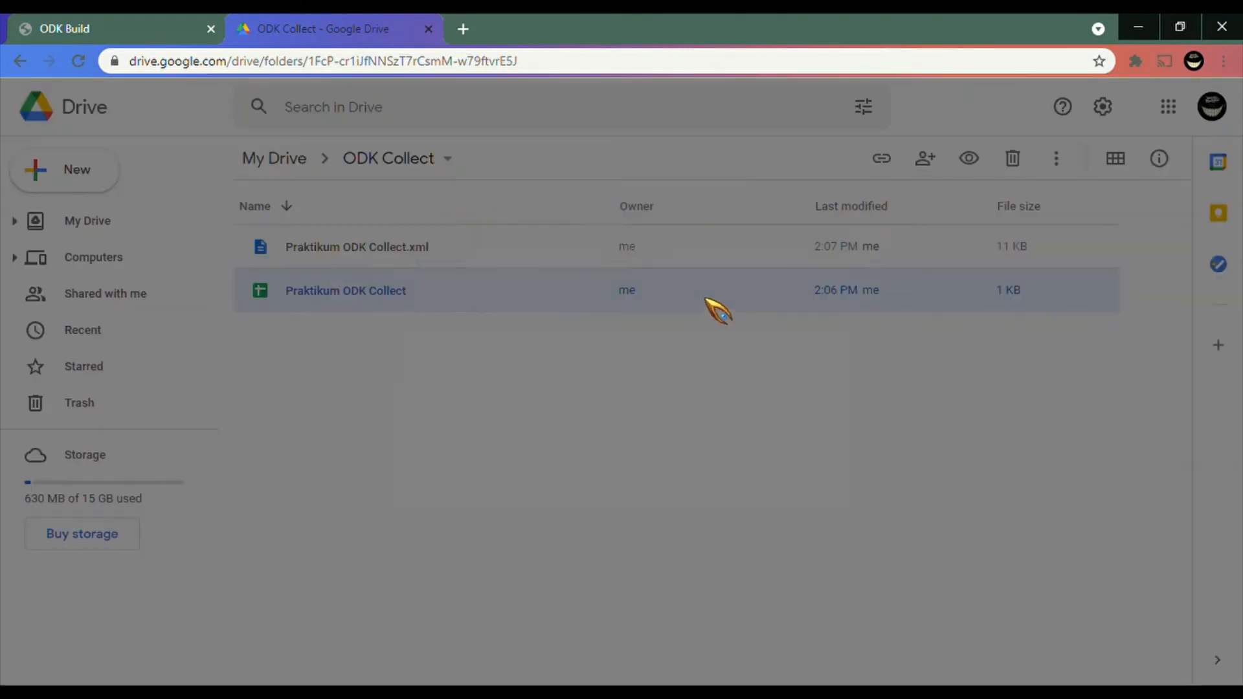
click(855, 409)
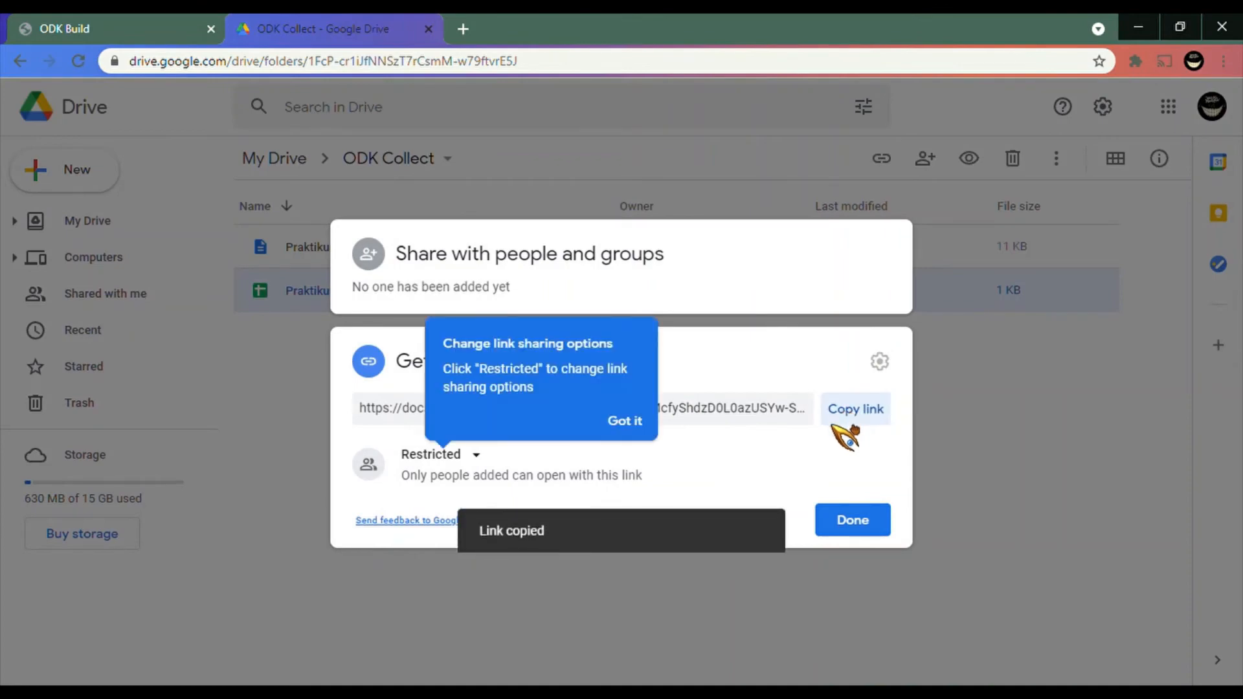
click(853, 520)
Switch to ODK Build and replace the form's Submission URL with the copied spreadsheet link in the form properties.
click(114, 19)
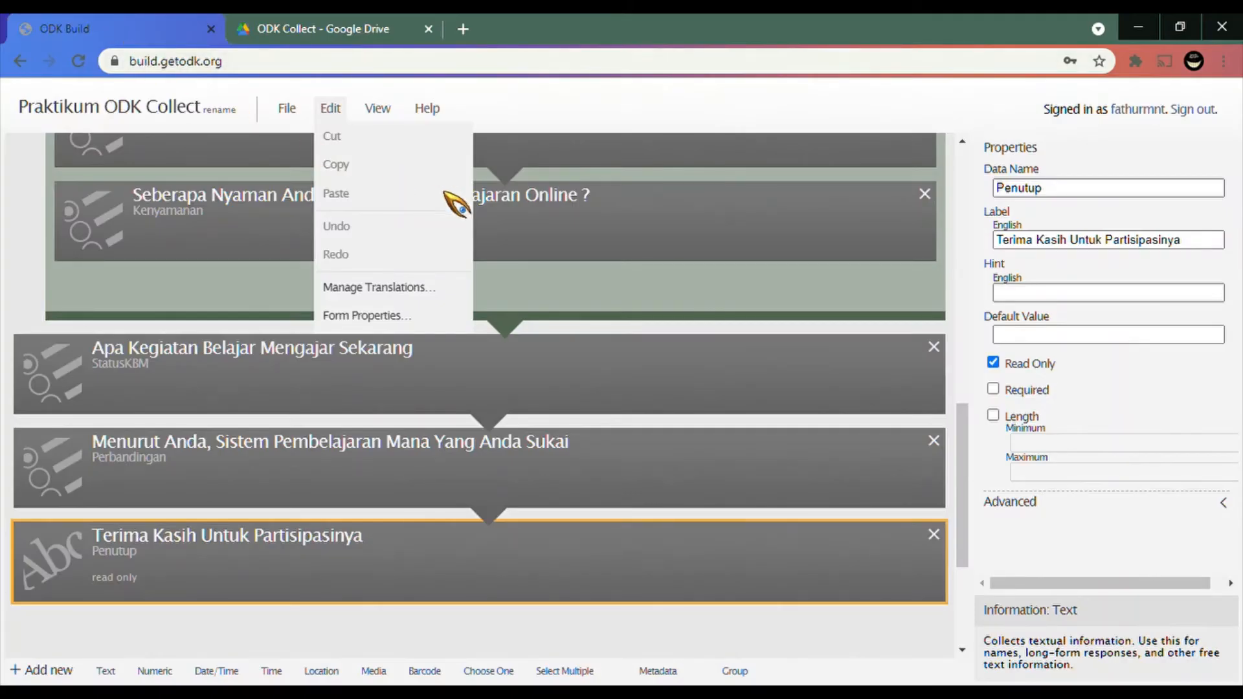
click(372, 317)
click(656, 407)
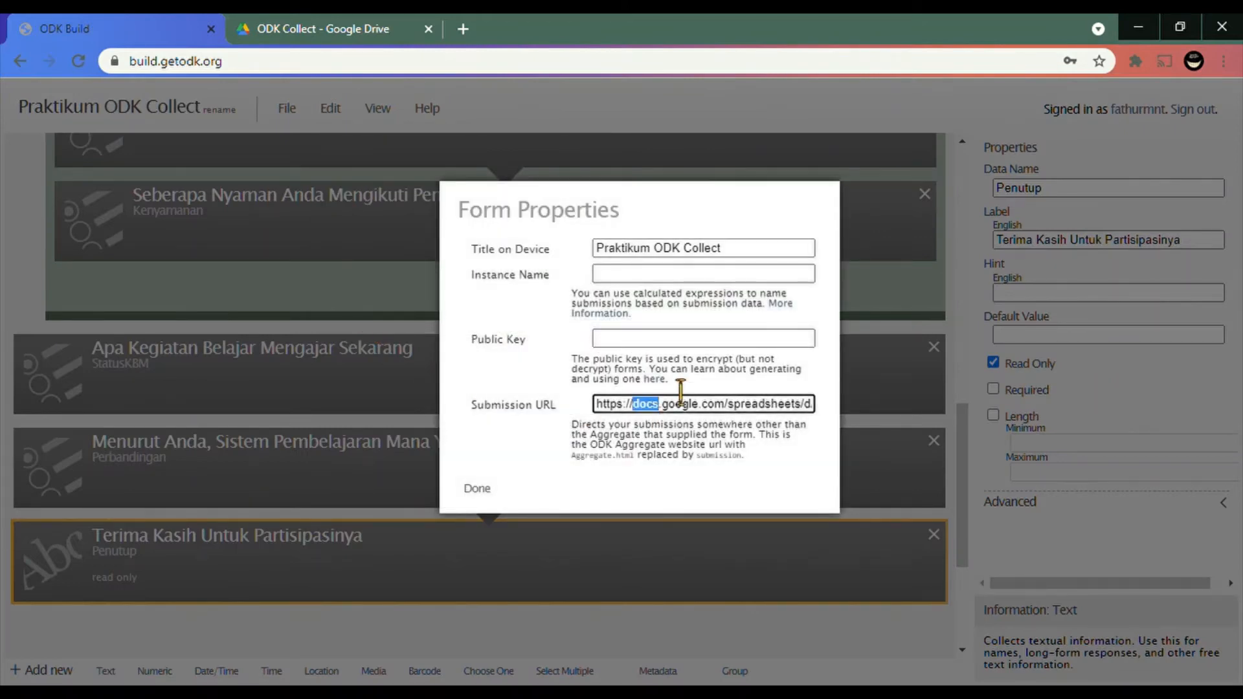
key(ctrl+a)
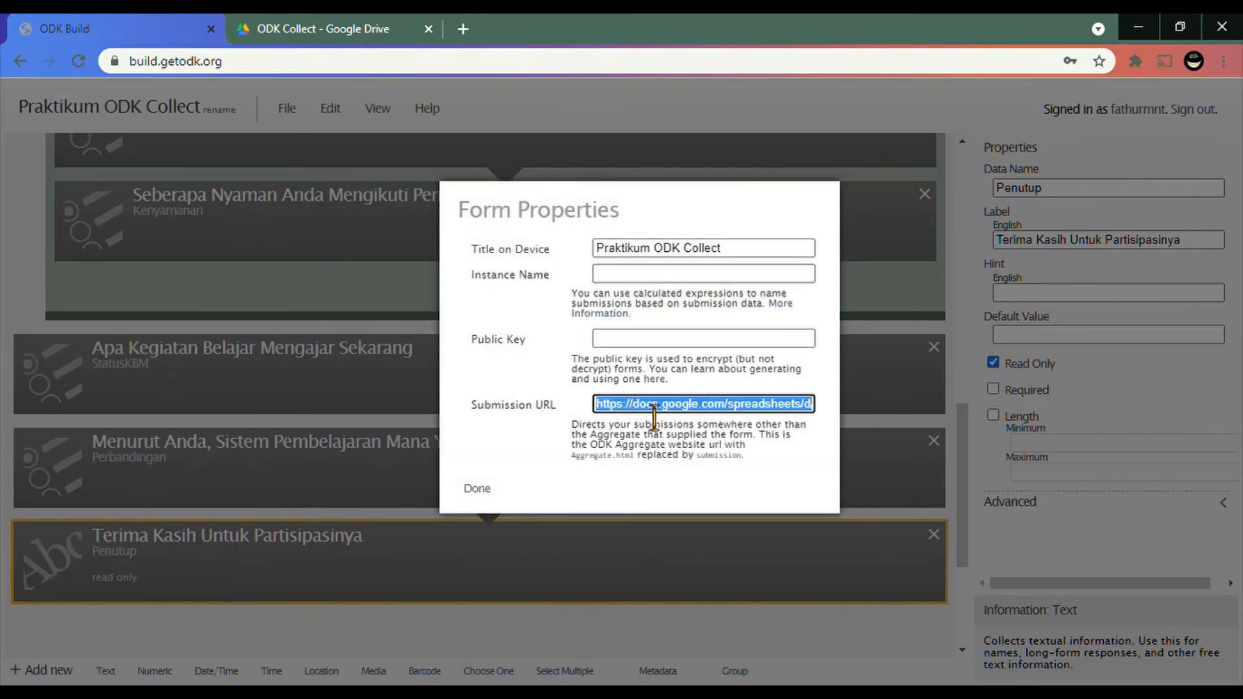
key(ctrl+v)
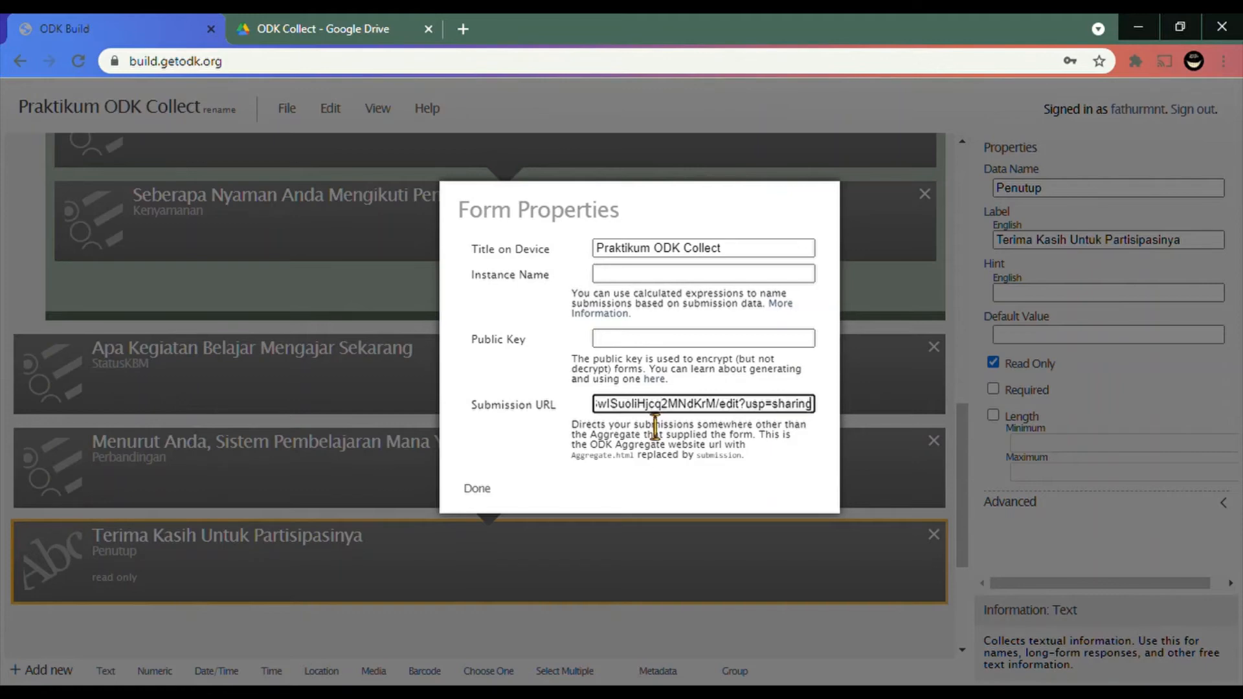
click(479, 487)
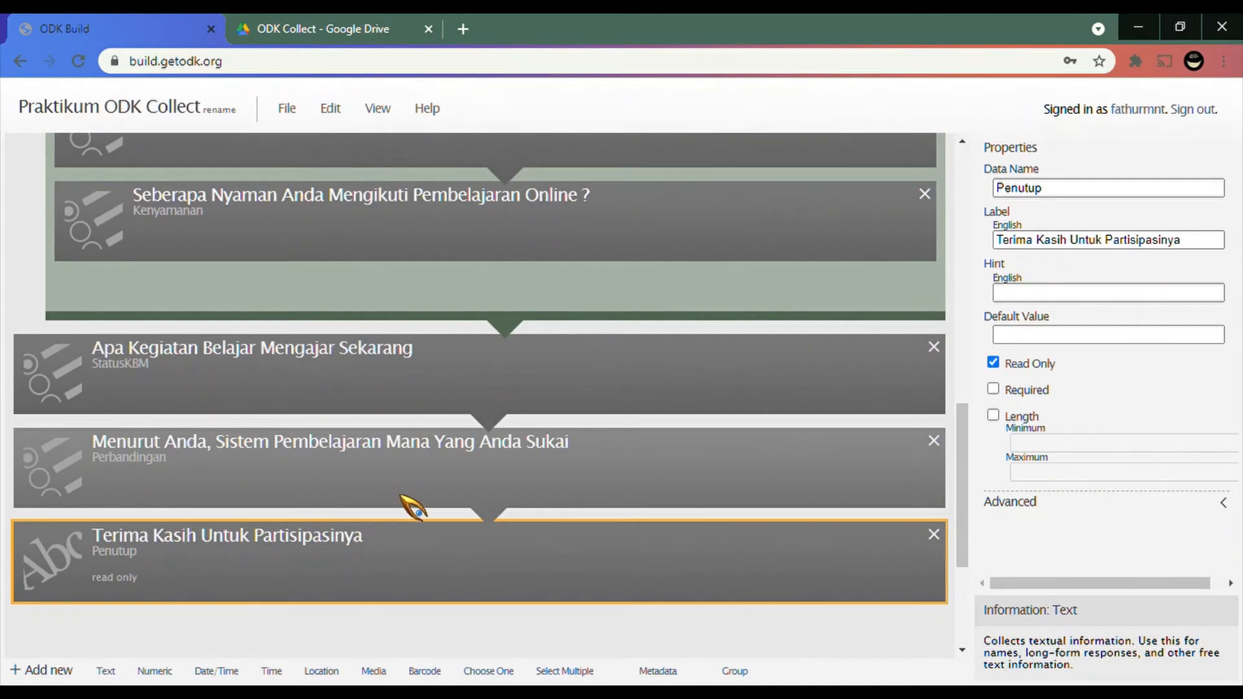
Save the Praktikum ODK Collect form in ODK Build.
scroll(305, 324, up, 8)
scroll(305, 317, up, 5)
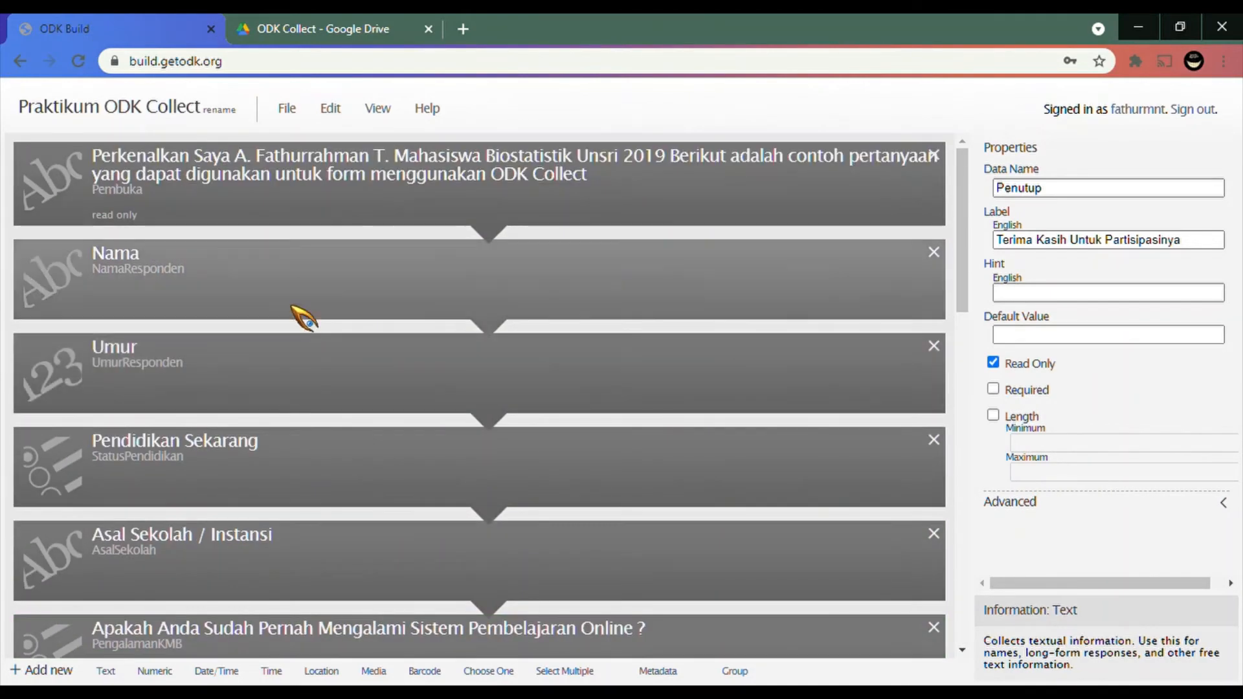
click(310, 29)
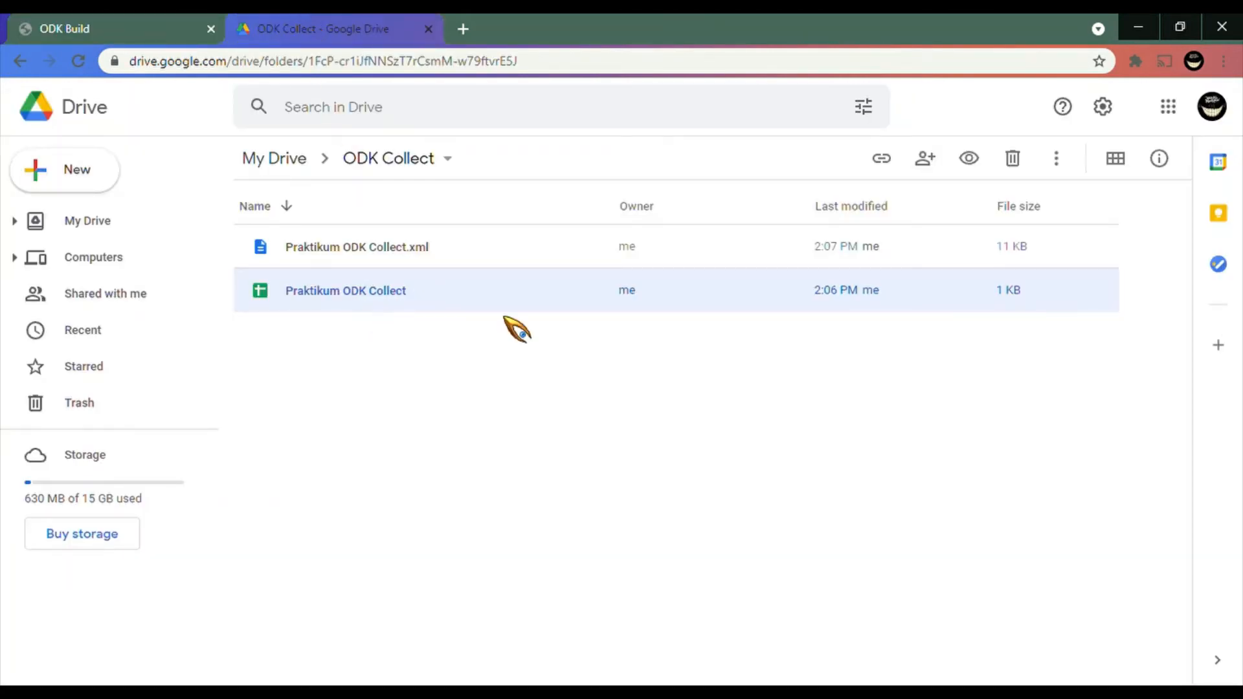
click(127, 28)
click(292, 107)
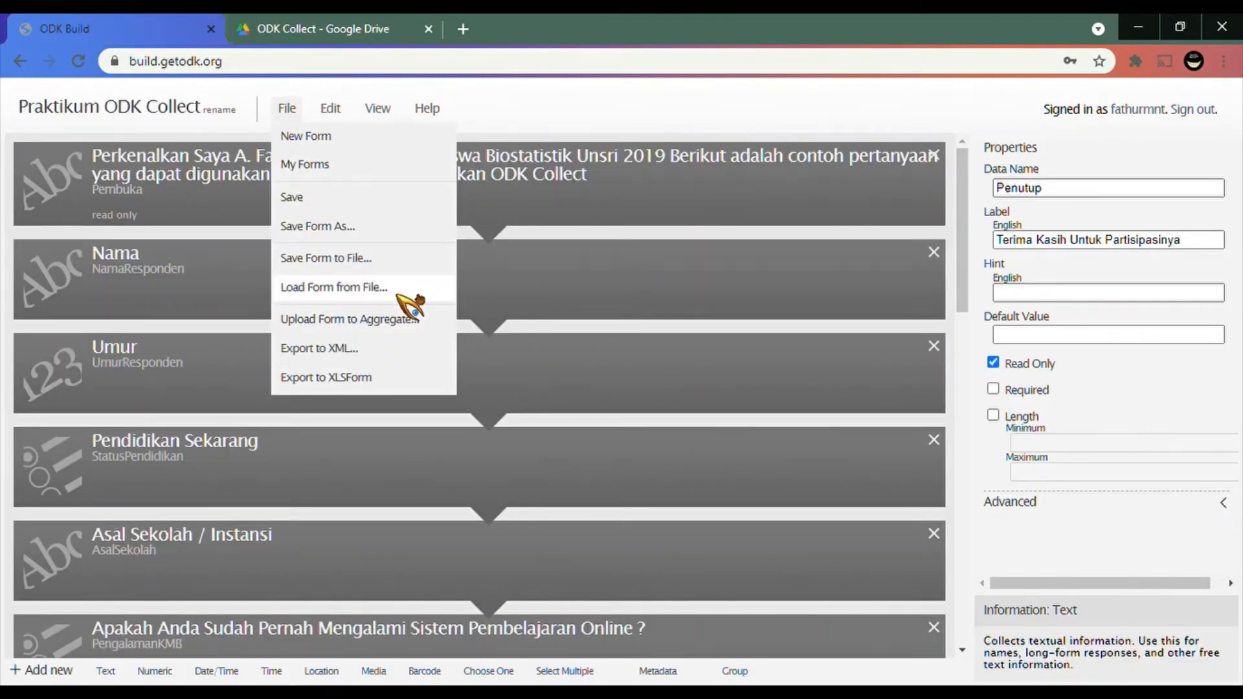
click(317, 202)
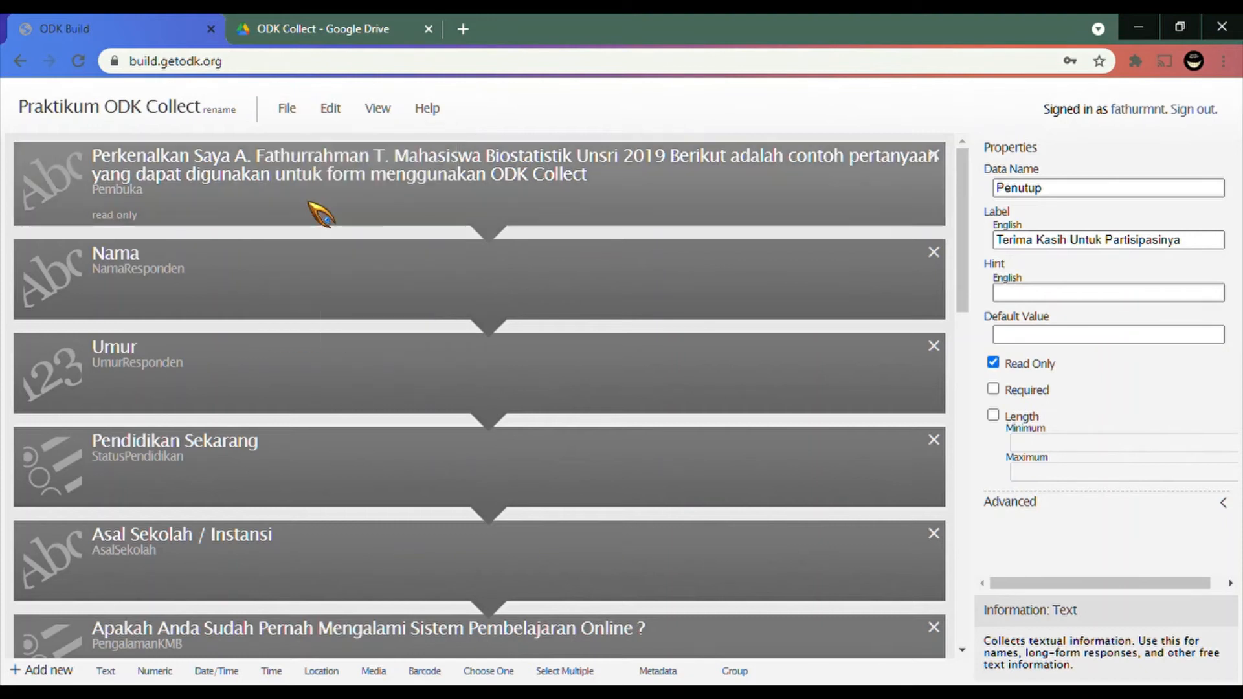
Export the form to XML and download the file.
click(288, 107)
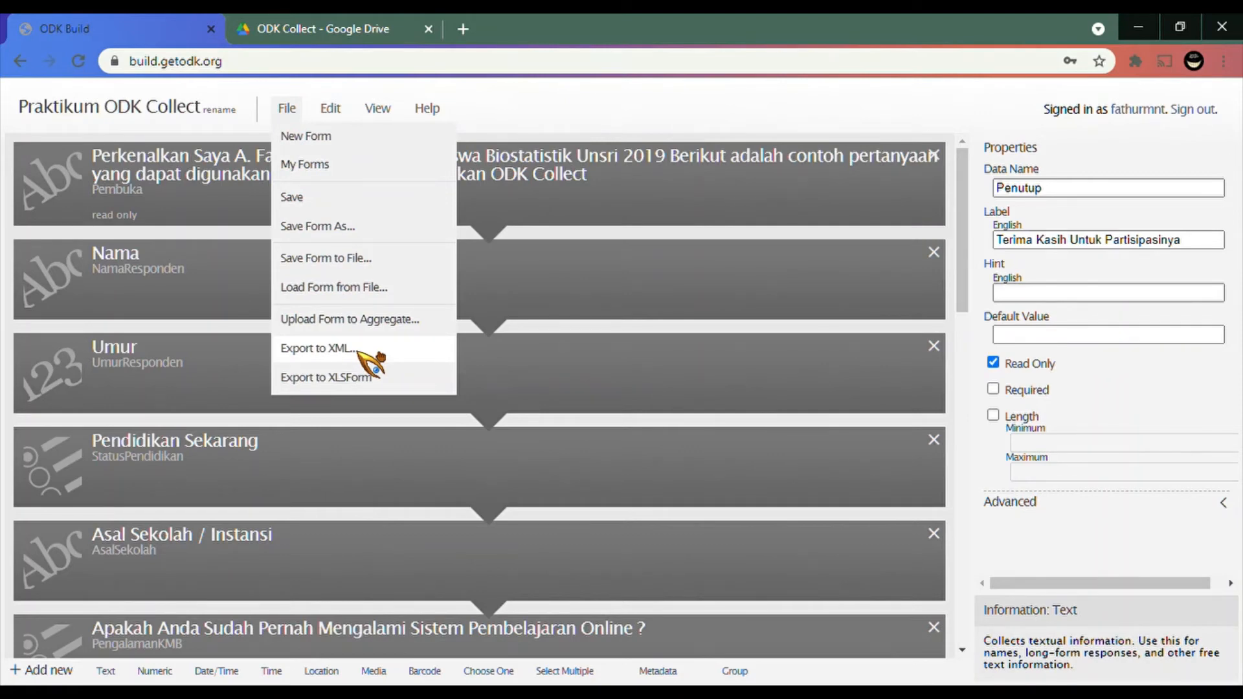
click(358, 350)
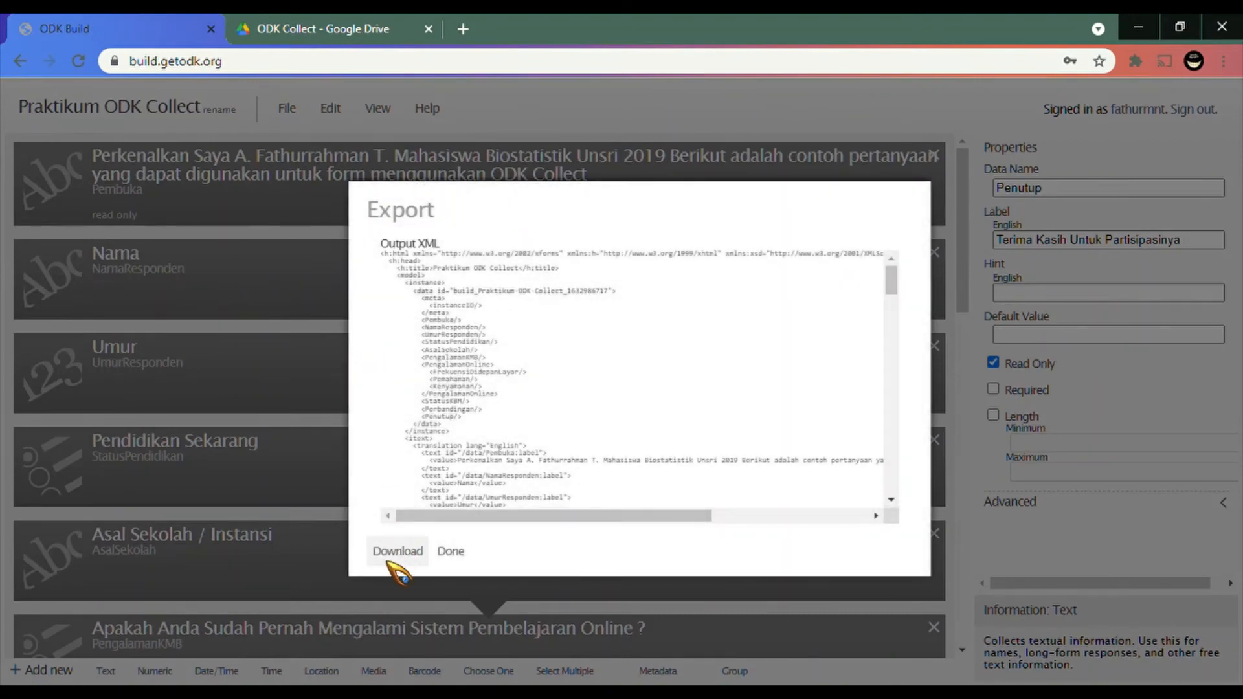
click(391, 560)
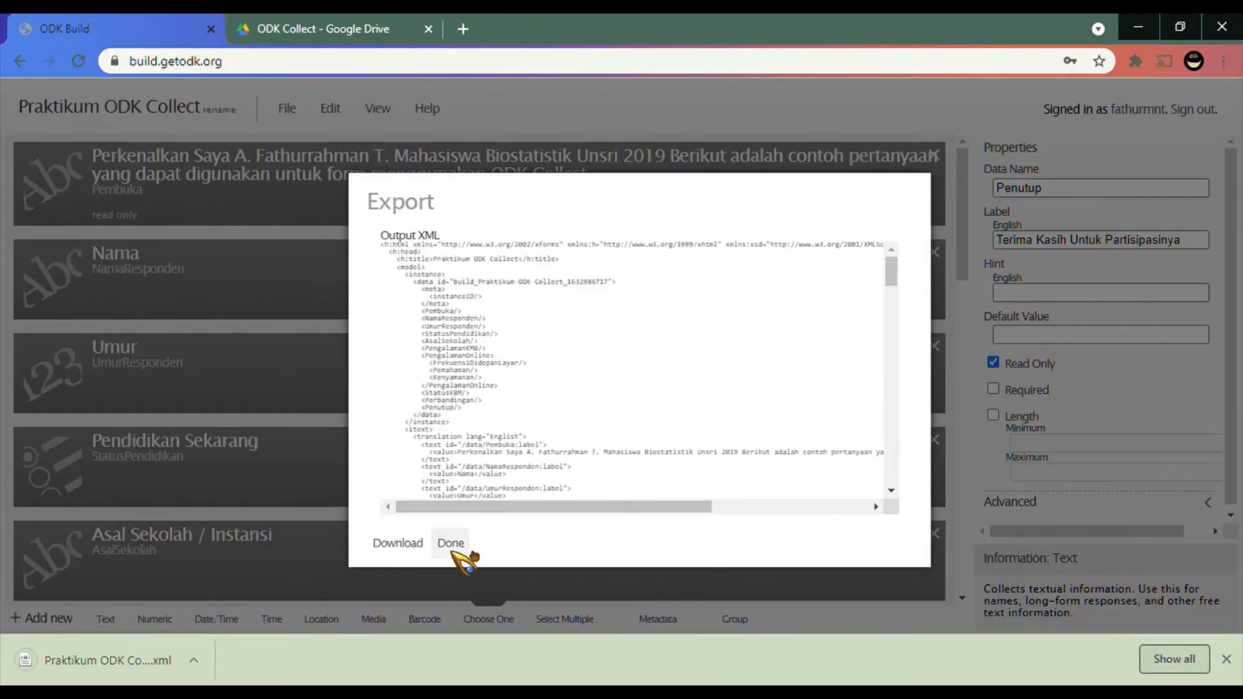
click(450, 543)
click(1227, 660)
Switch to Google Drive and move the old Praktikum ODK Collect.xml file to the trash.
click(397, 30)
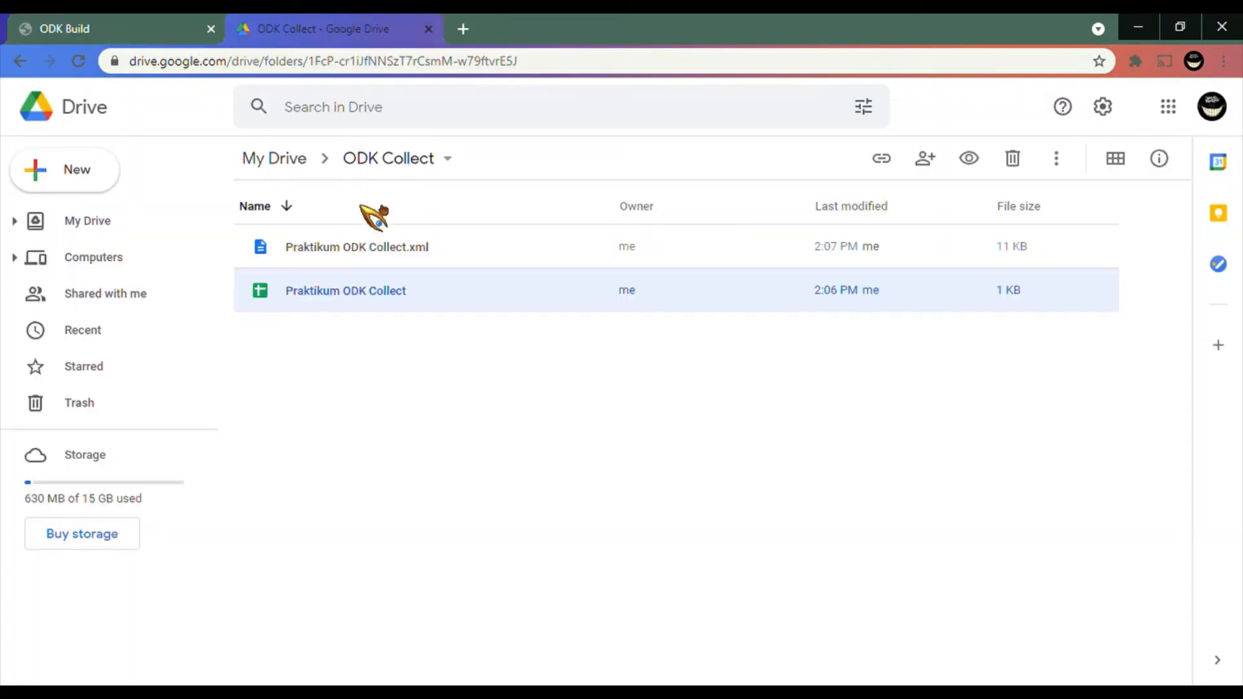
click(378, 246)
key(Delete)
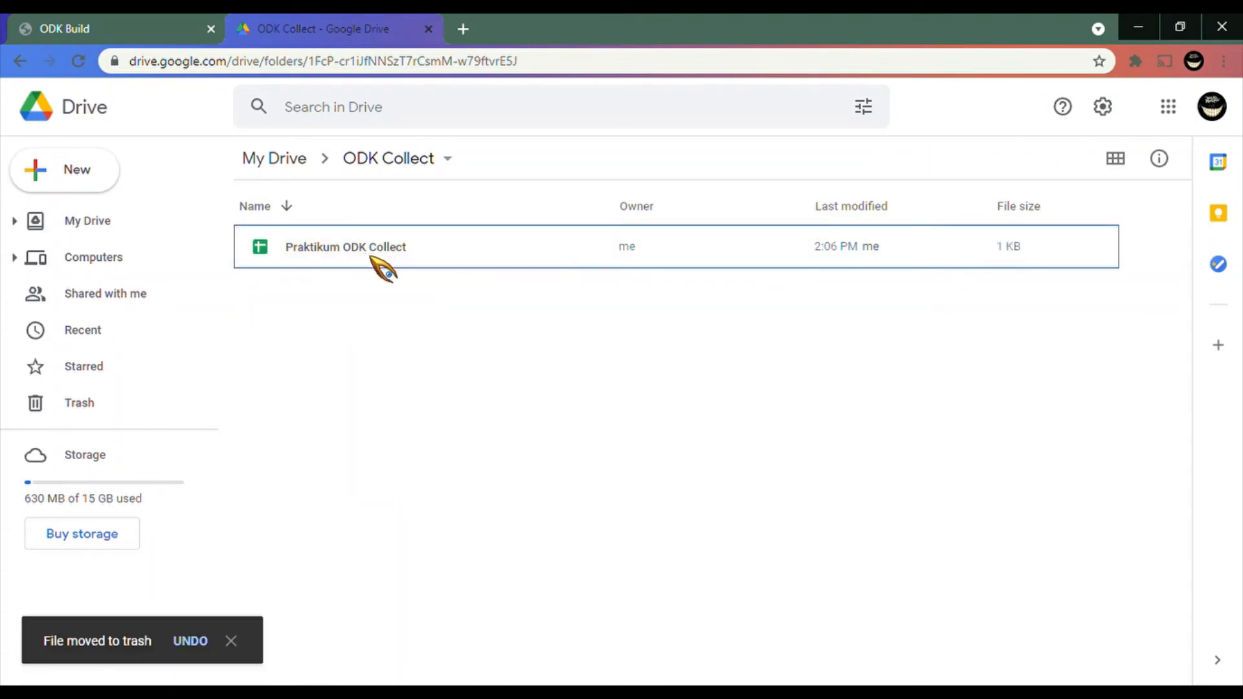
Upload the exported file Praktikum ODK Collect (2).xml to the ODK Collect folder.
click(99, 174)
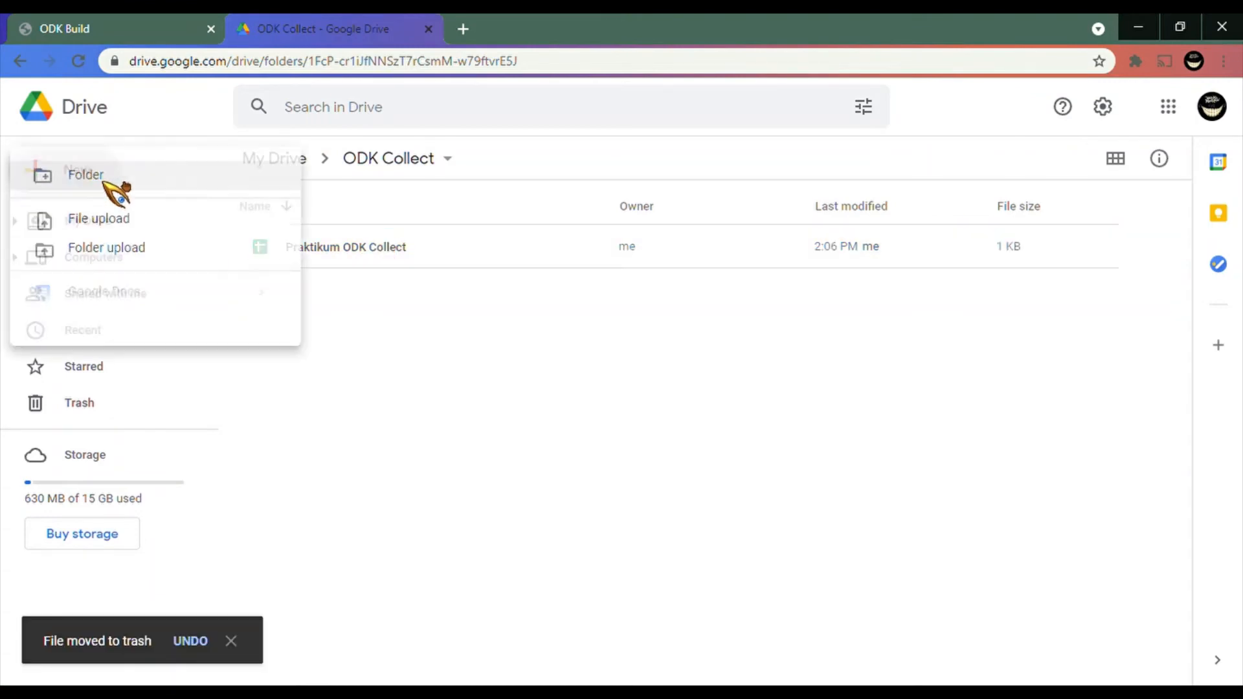
click(123, 228)
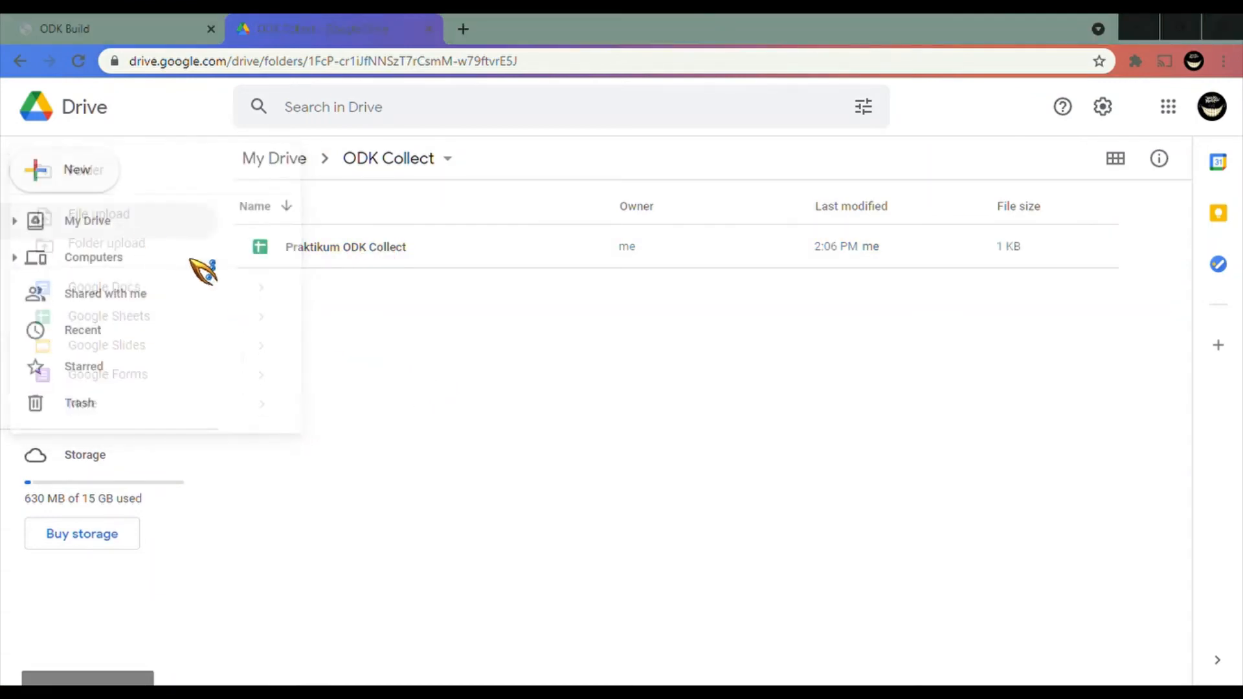
double_click(322, 169)
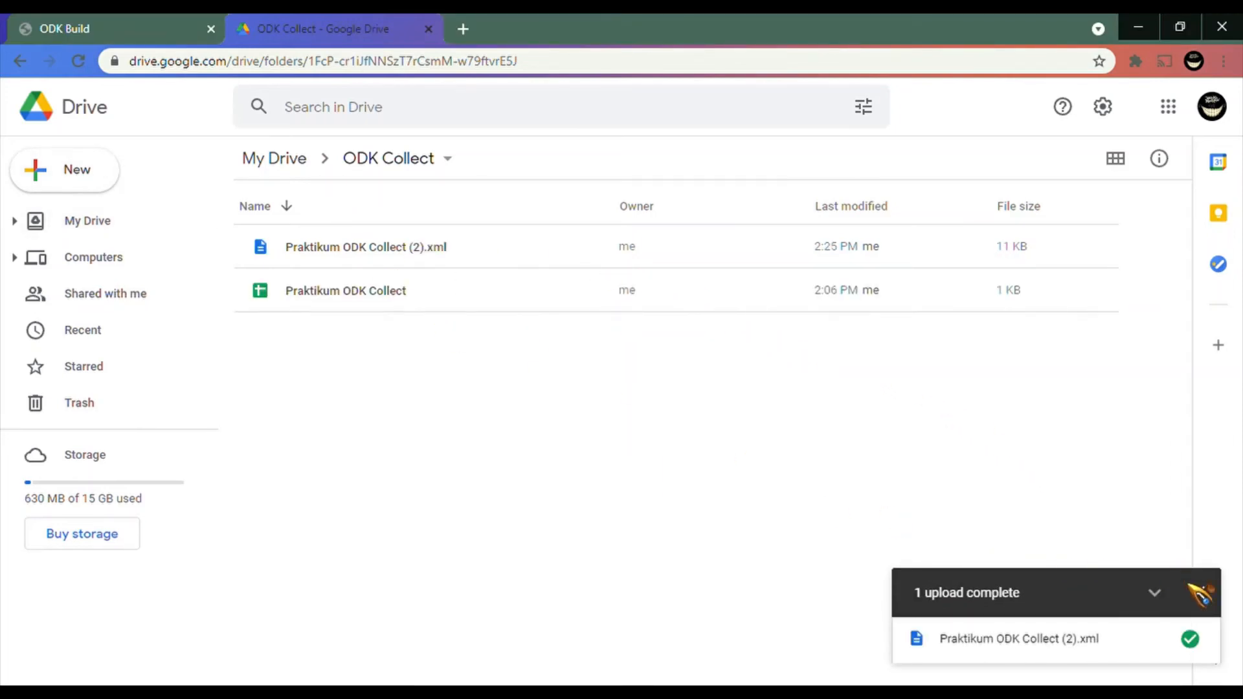
click(1198, 592)
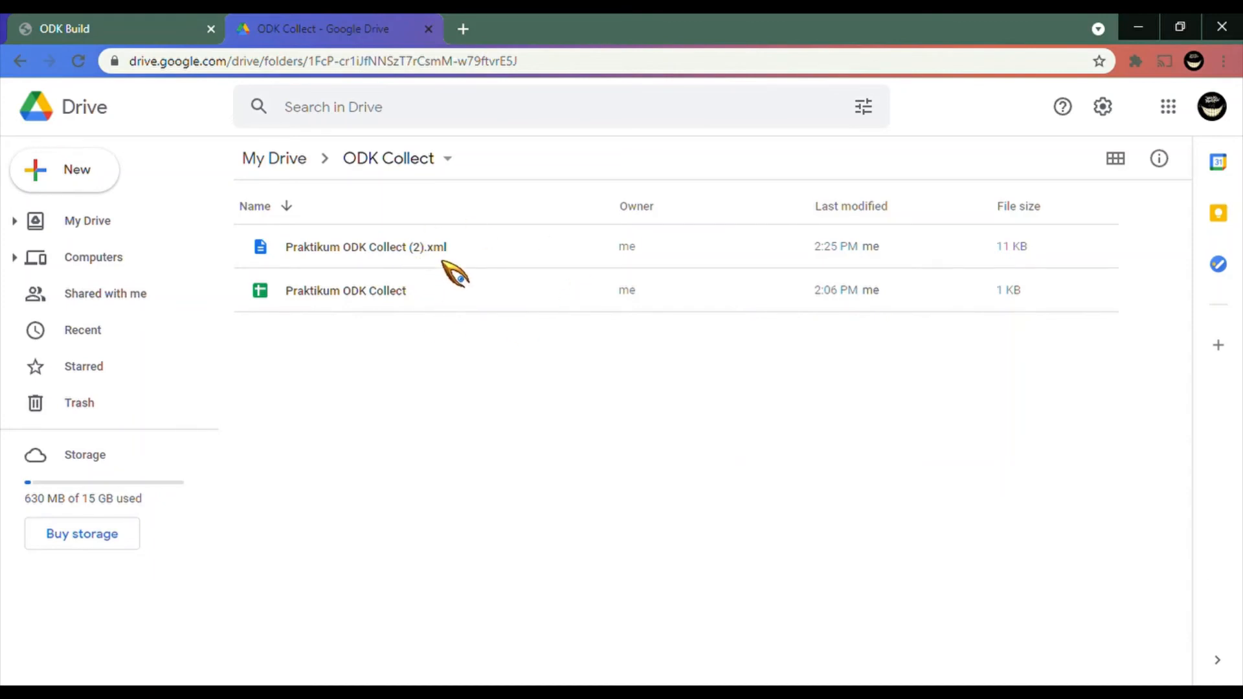
click(484, 257)
right_click(484, 256)
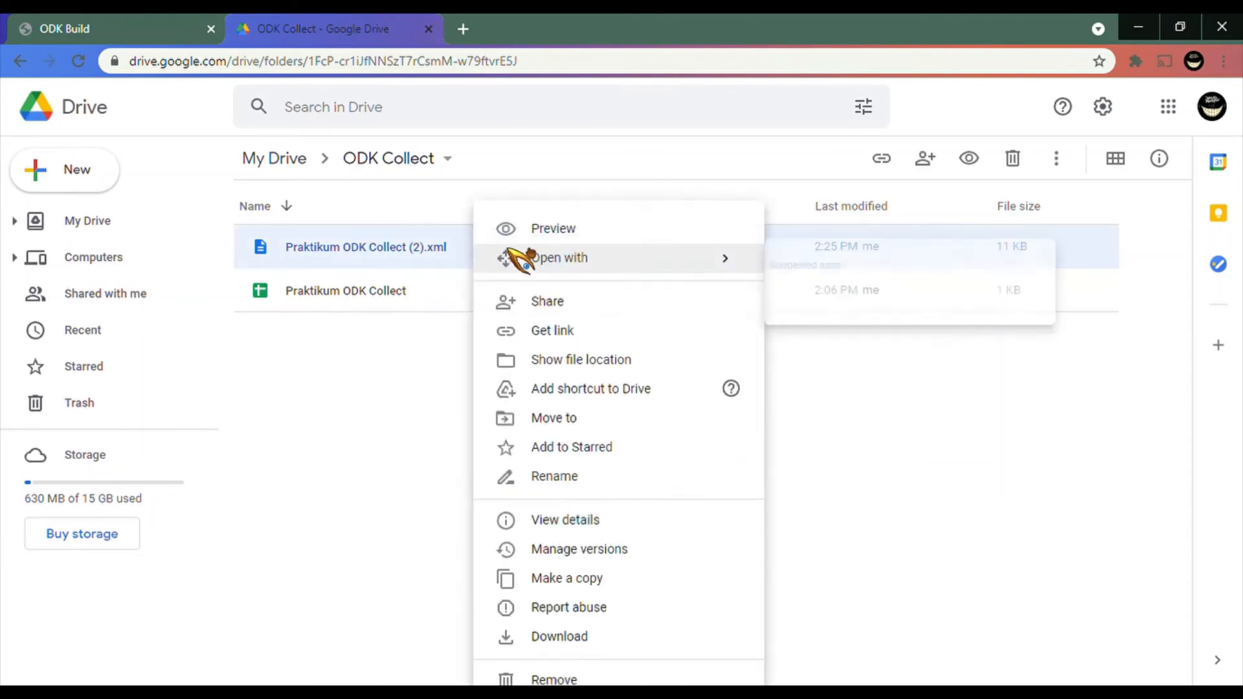
click(278, 430)
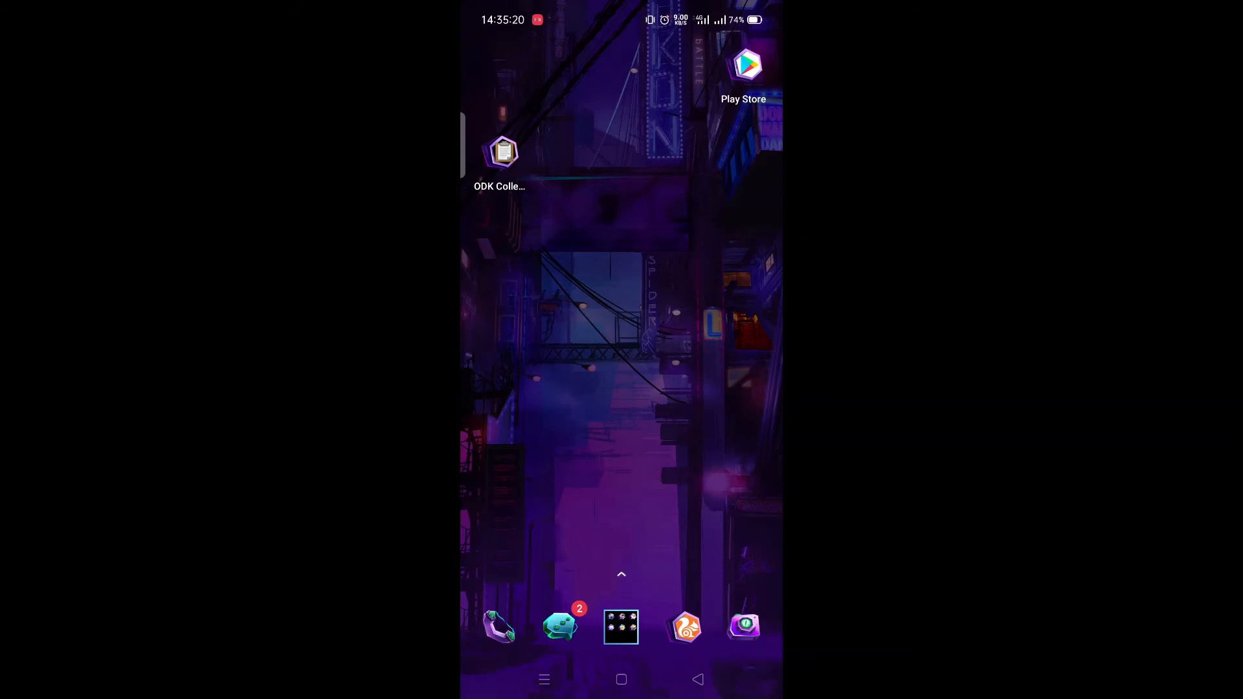
Search the Play Store on the phone for "odk collect" and open the ODK Collect app from its store page.
click(746, 65)
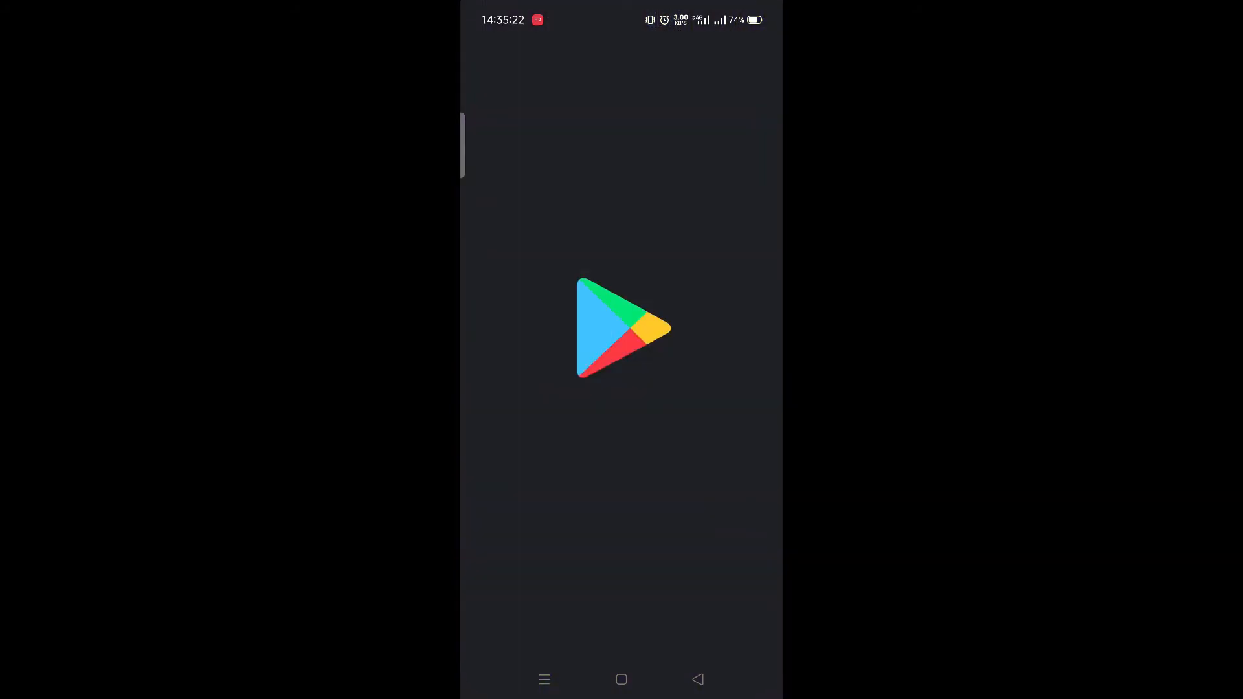
click(621, 54)
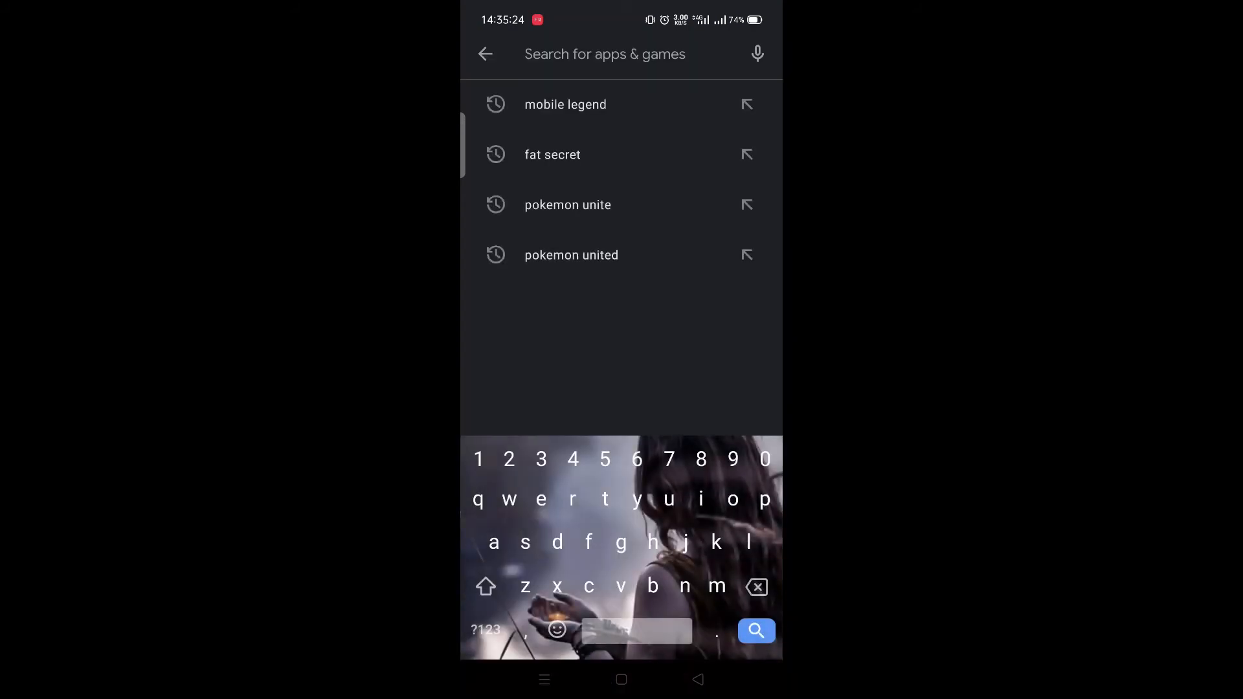
text(odk collect)
key(Return)
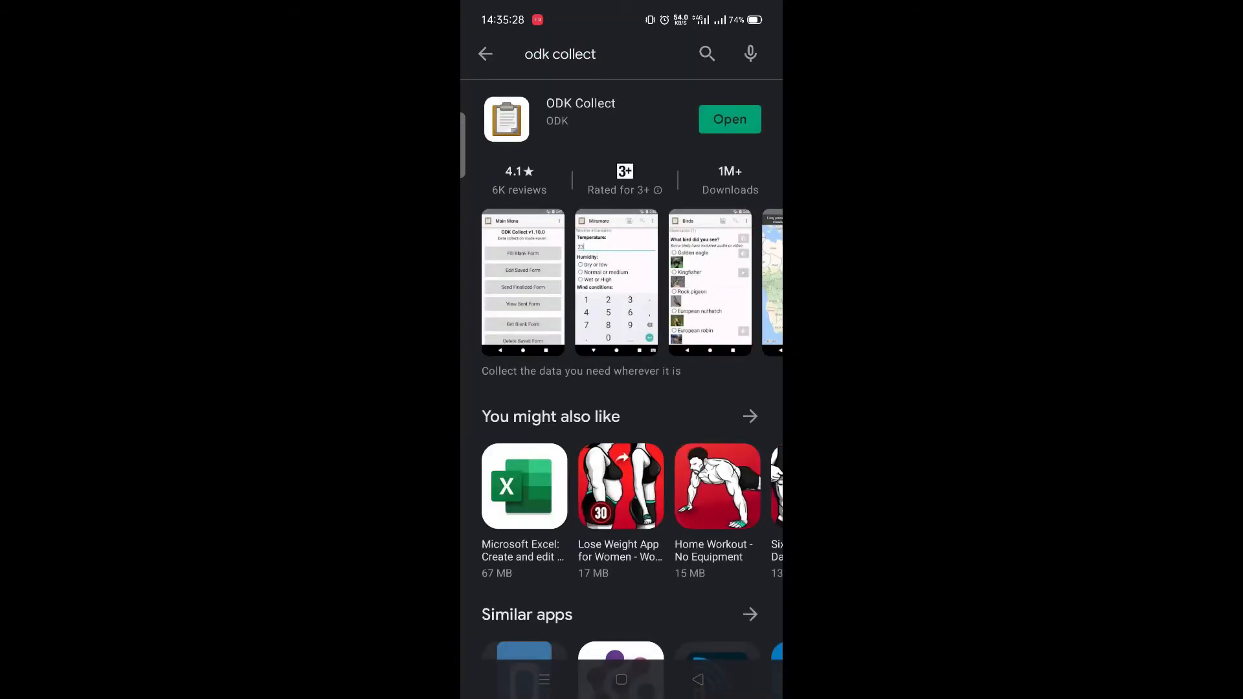
click(581, 112)
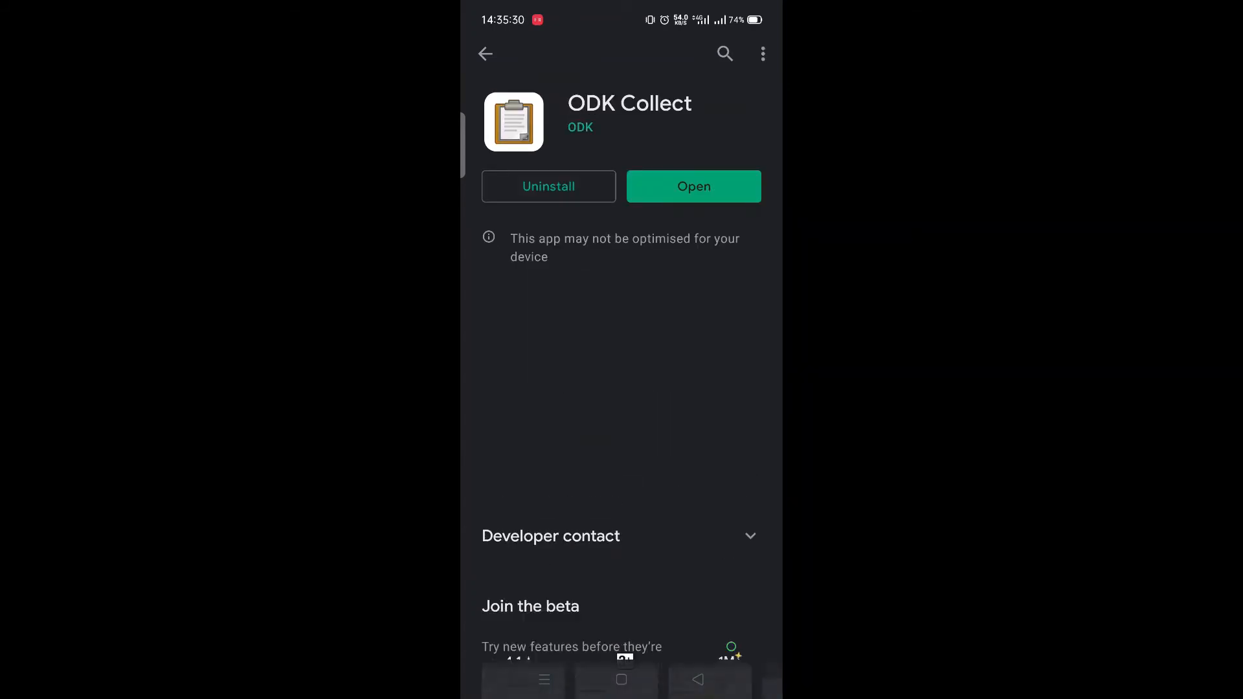
click(694, 185)
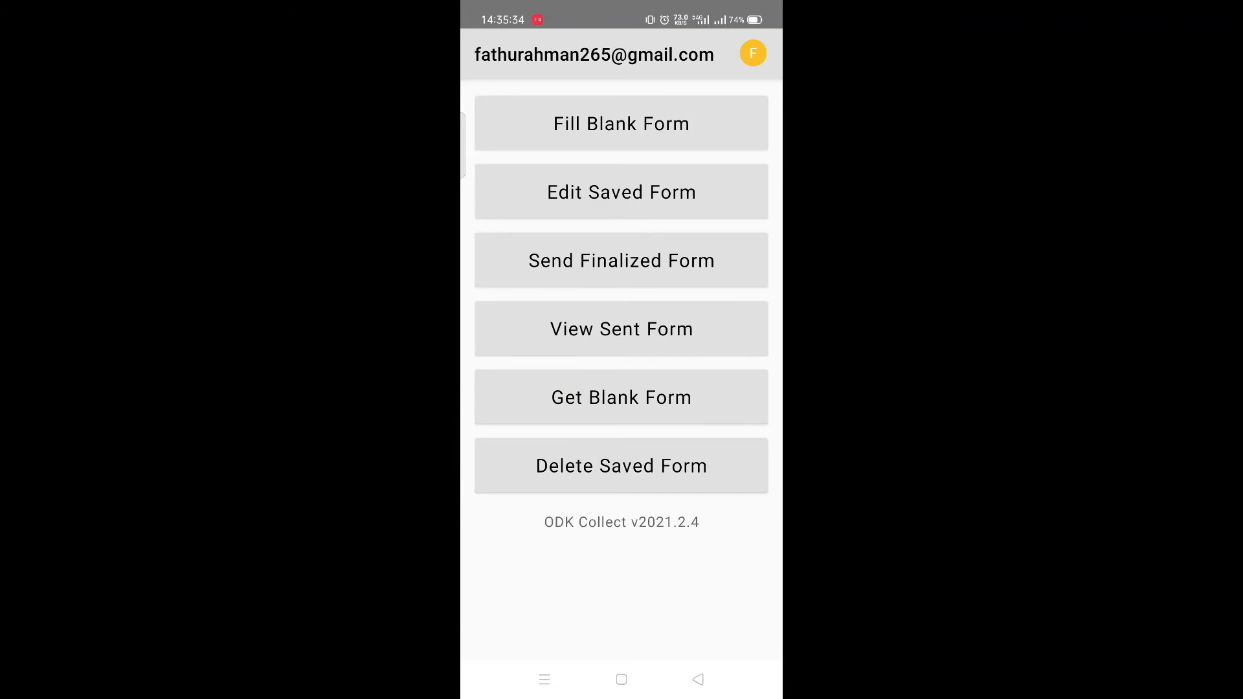
Check the server type, Google account and fallback submission URL in the project's server settings, and return to the main menu.
click(753, 53)
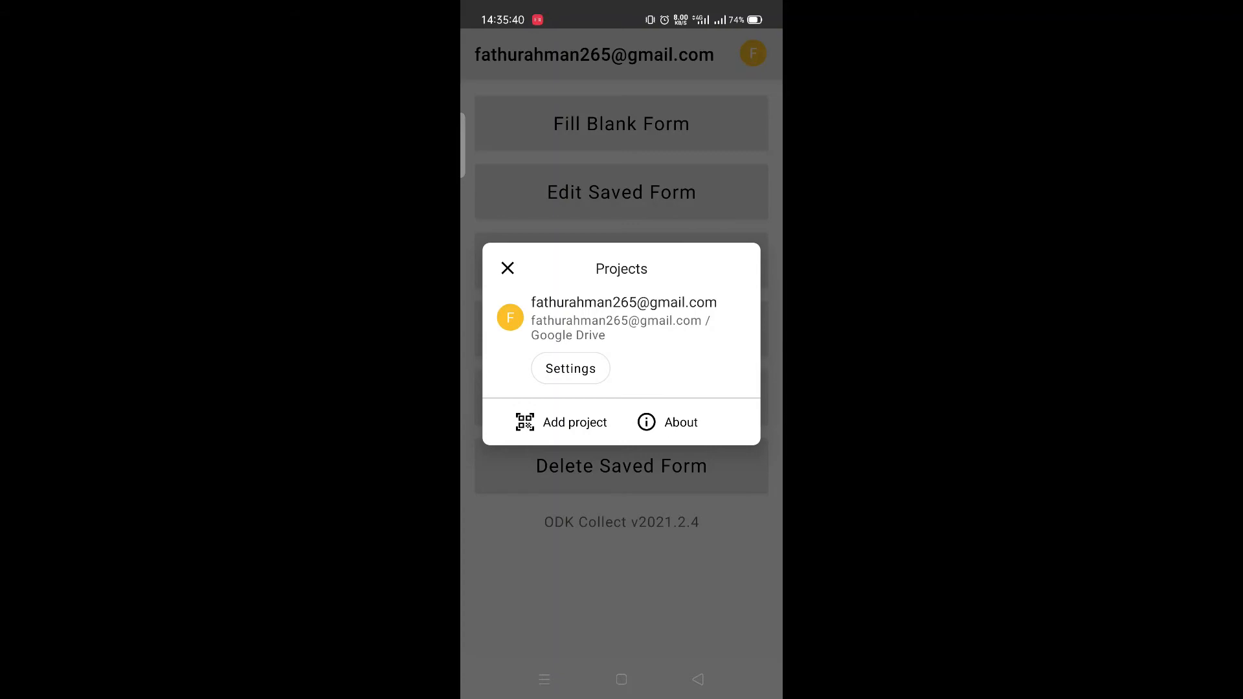
click(570, 368)
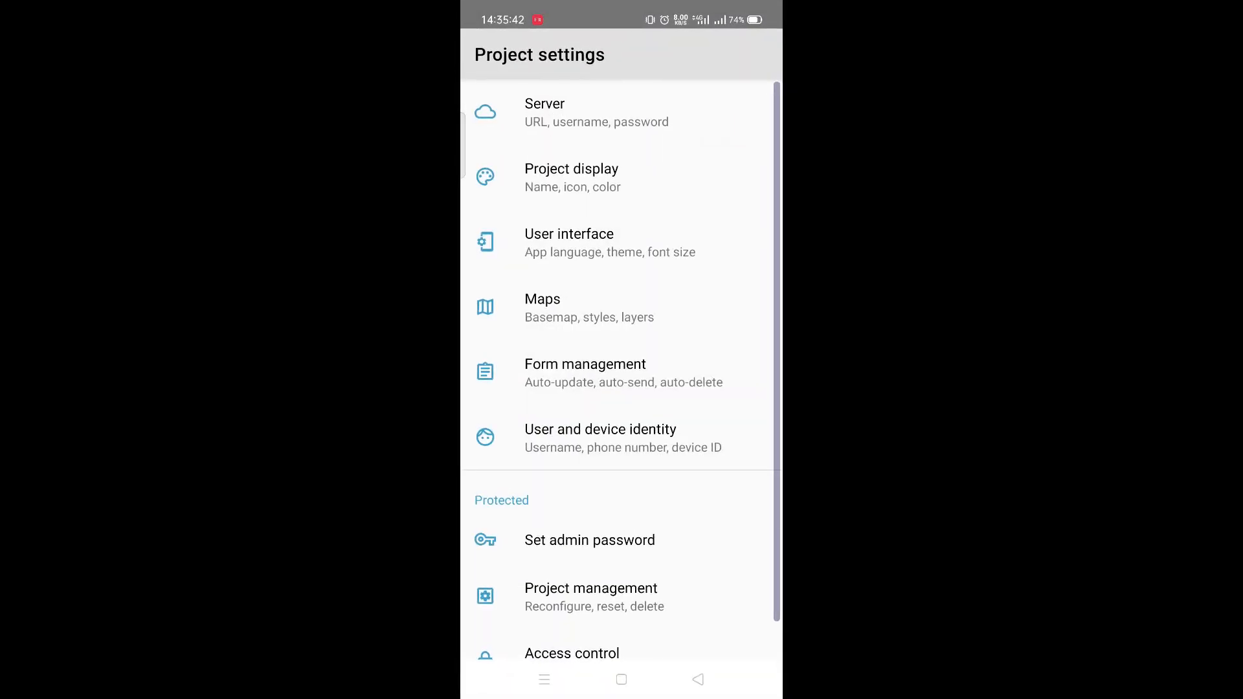
click(596, 112)
click(680, 112)
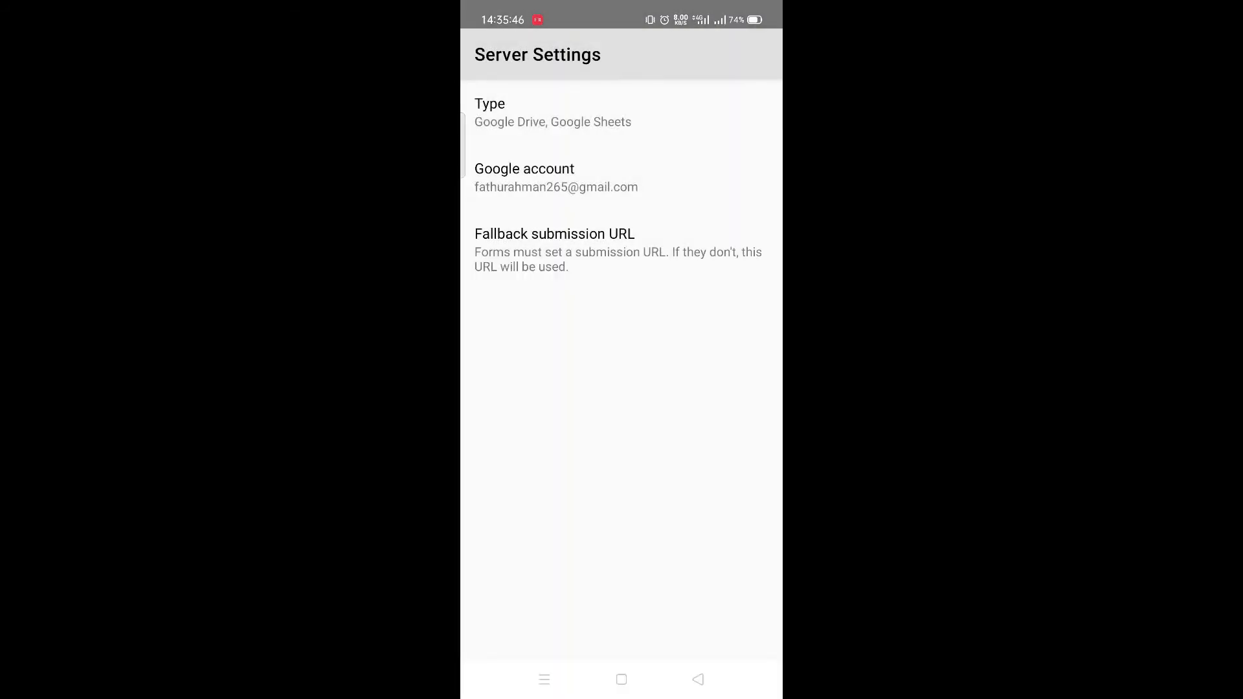
click(698, 680)
click(698, 680)
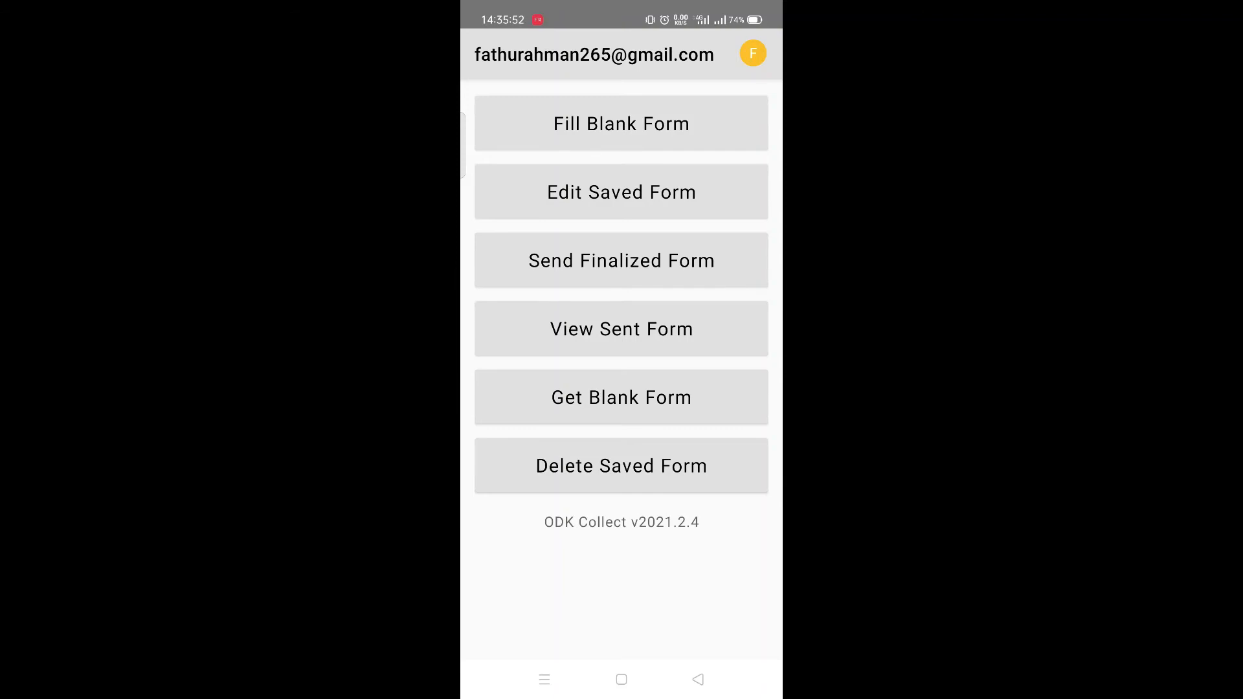
Download the blank form Praktikum ODK Collect.xml from the Praktikum folder in Google Drive.
click(621, 397)
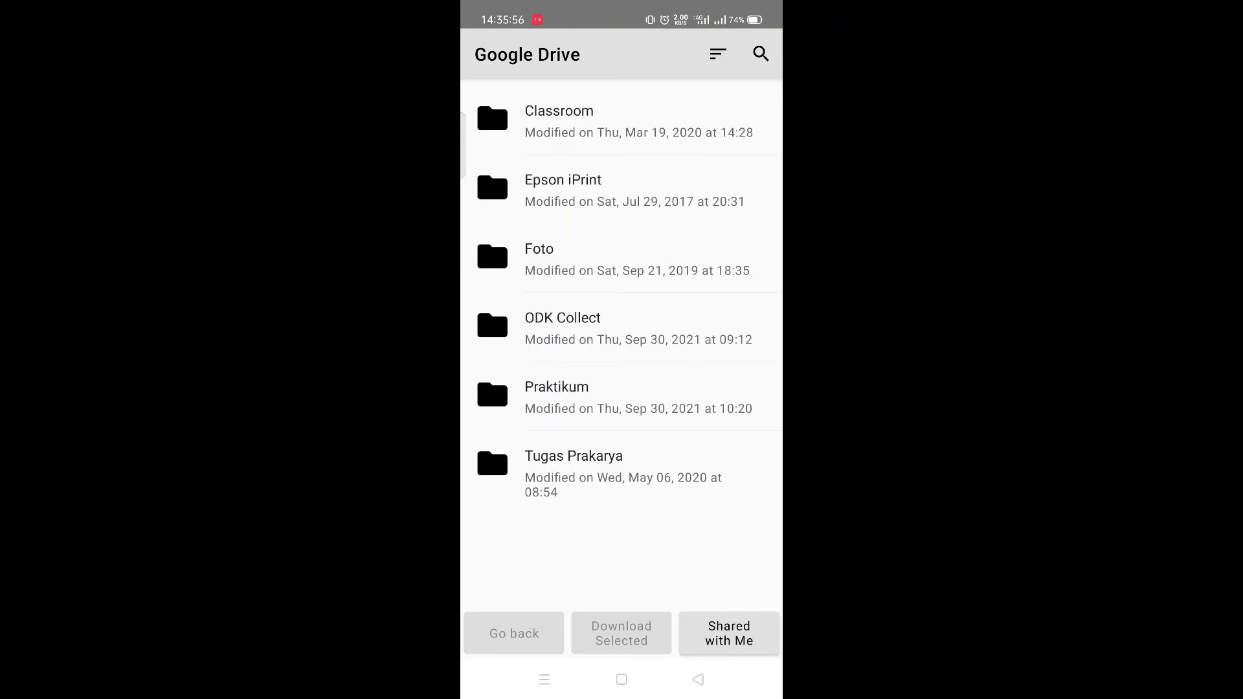
click(556, 397)
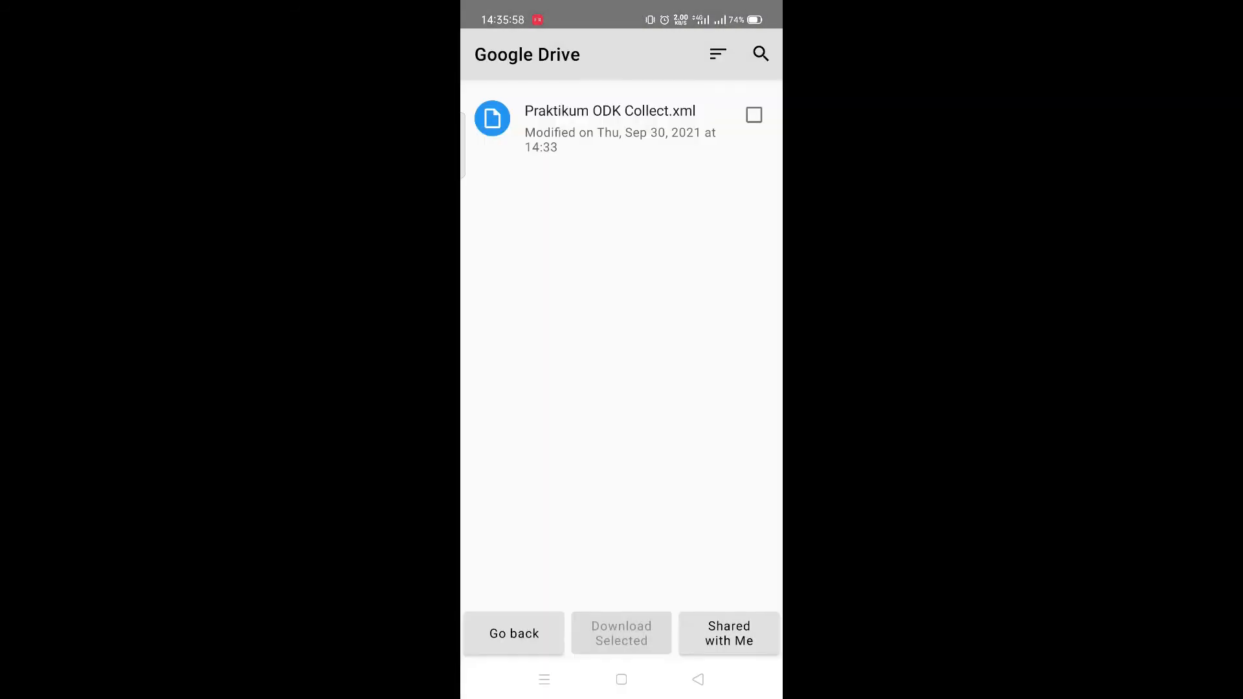
click(754, 115)
click(622, 634)
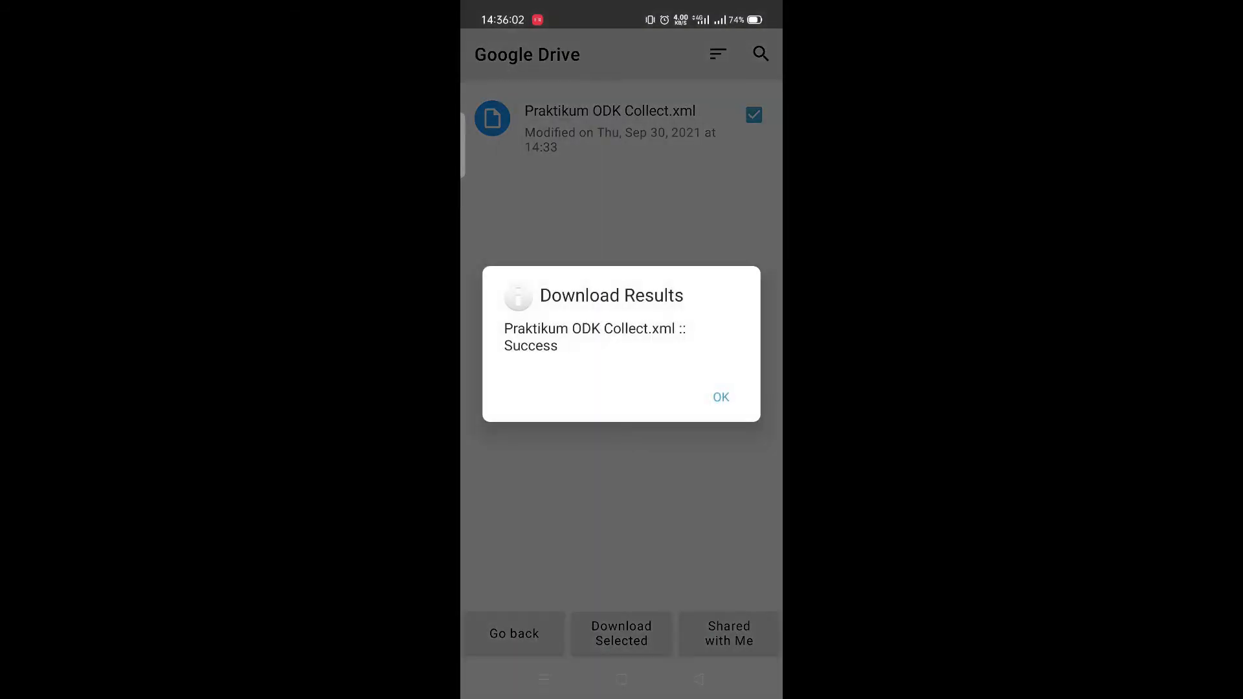
Start filling in the blank form Praktikum ODK Collect and continue past its introduction to the Nama question.
click(721, 397)
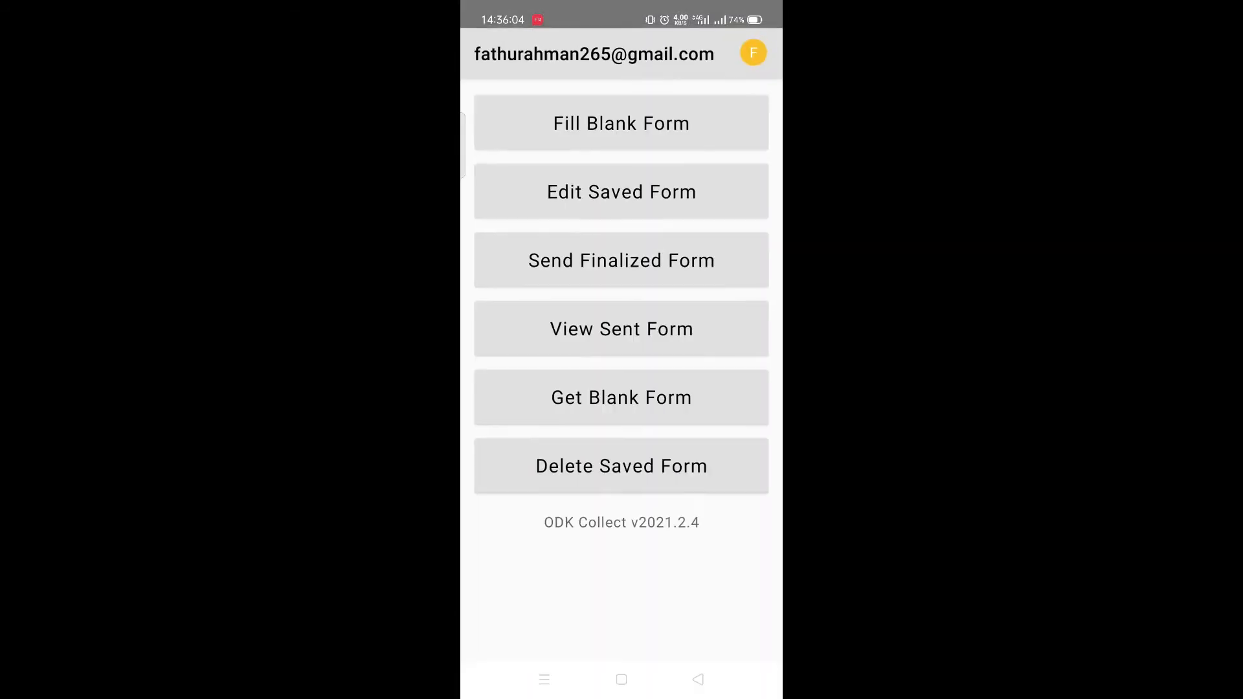
click(621, 123)
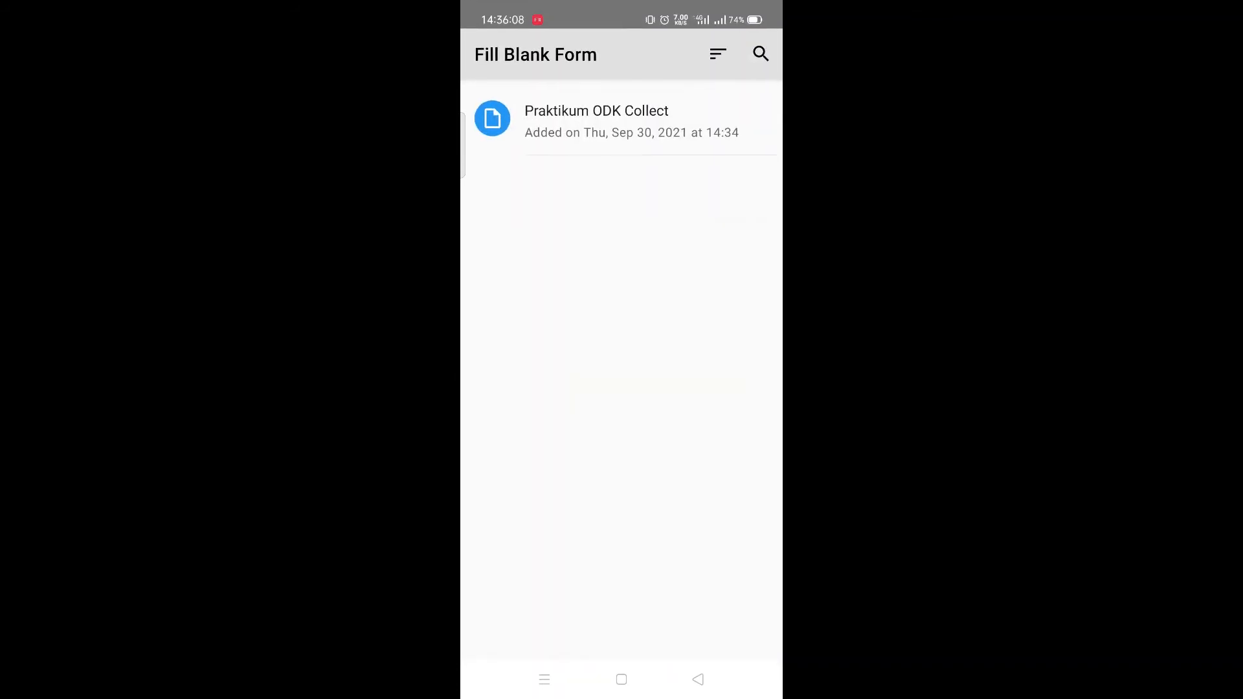
click(622, 120)
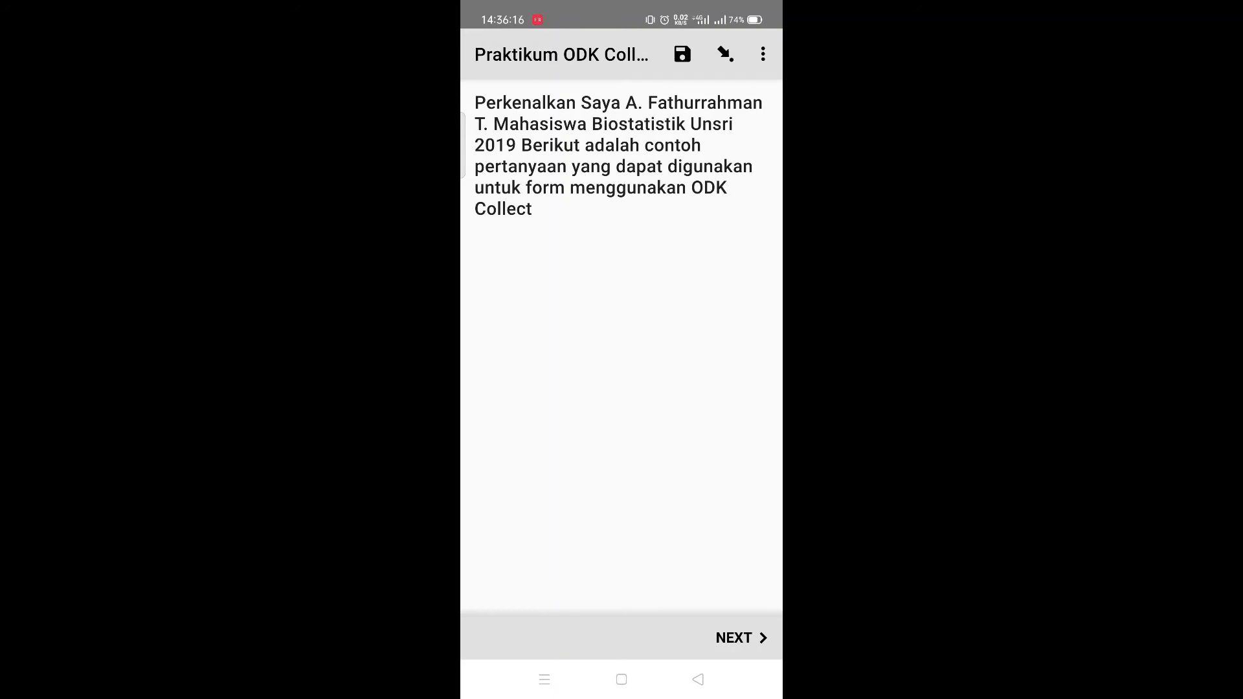
click(740, 638)
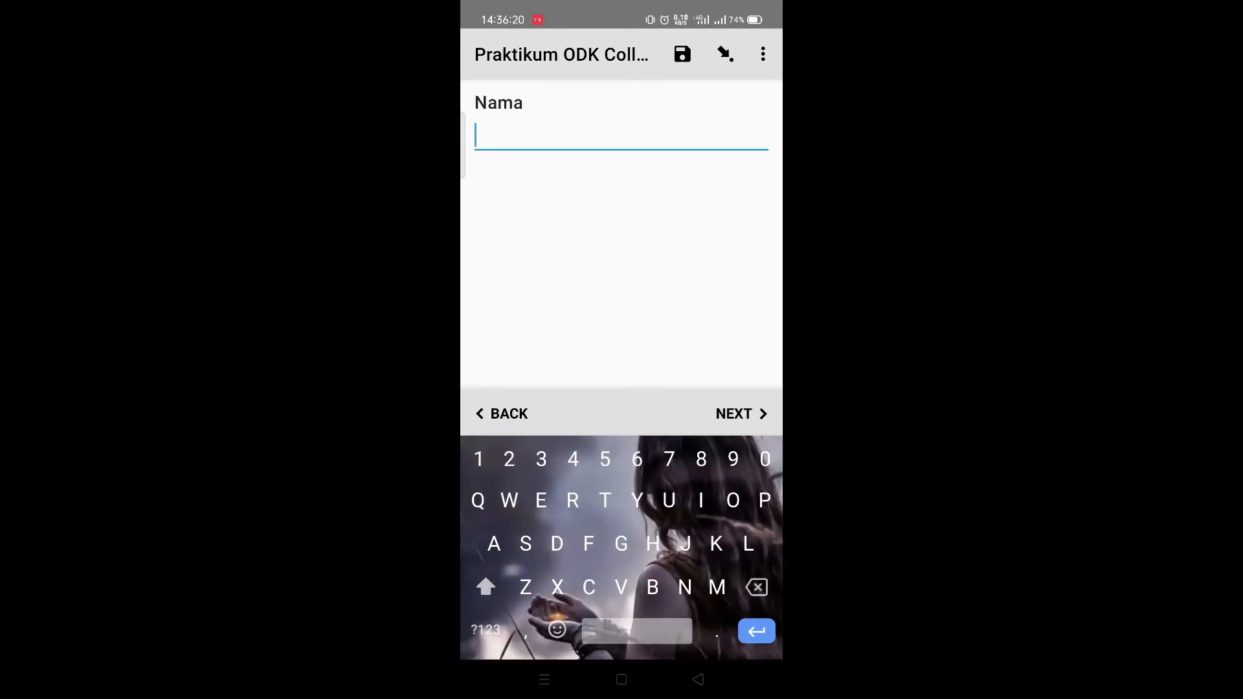
Enter the respondent's name for Nama and 16 for Umur, and continue to the Pendidikan Sekarang question.
text(A)
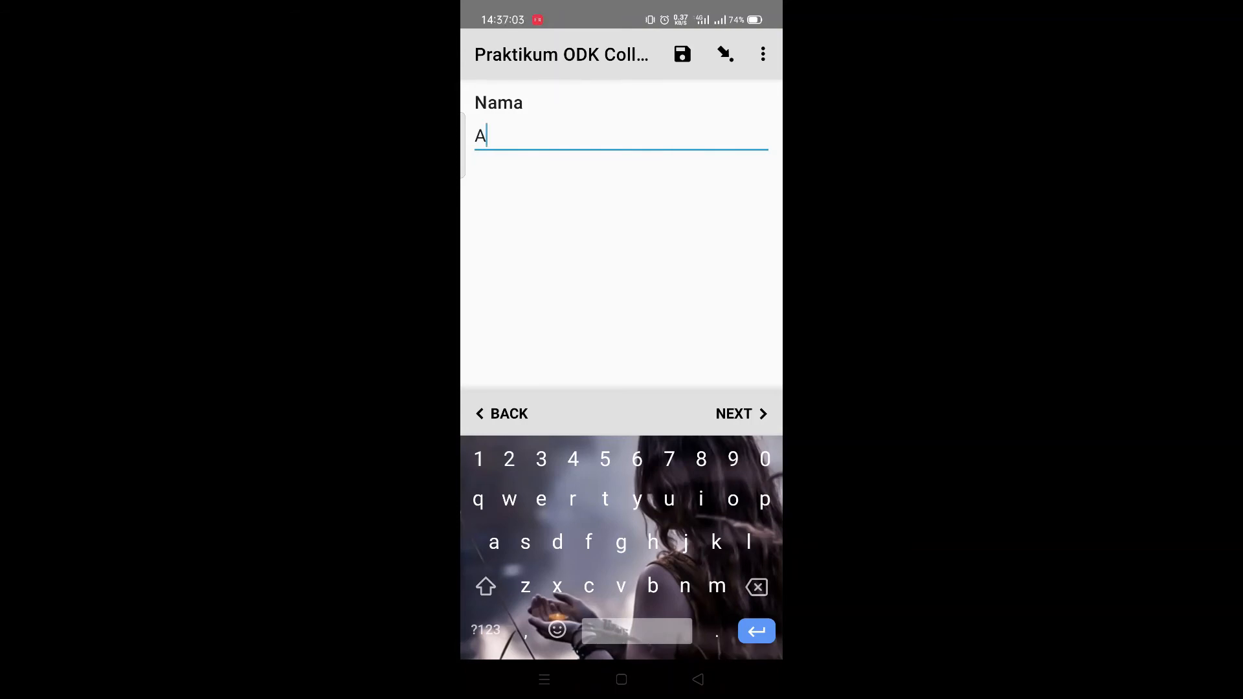
text(ntoni)
key(Return)
text(16)
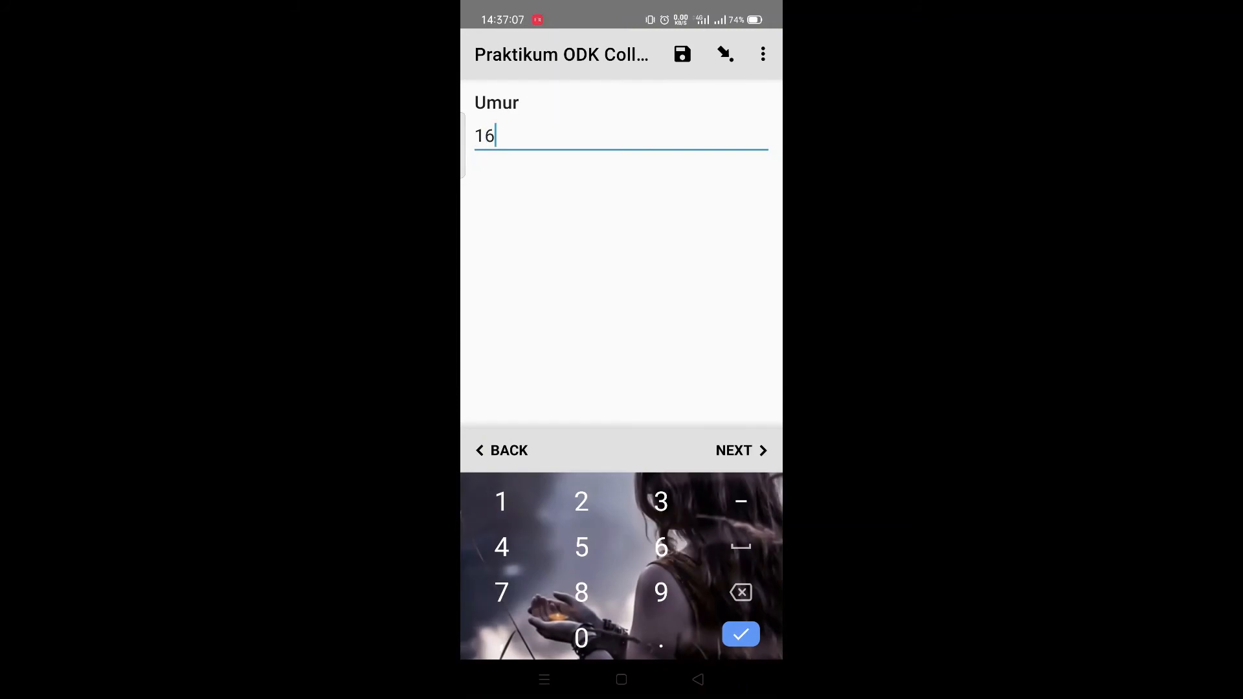
key(Return)
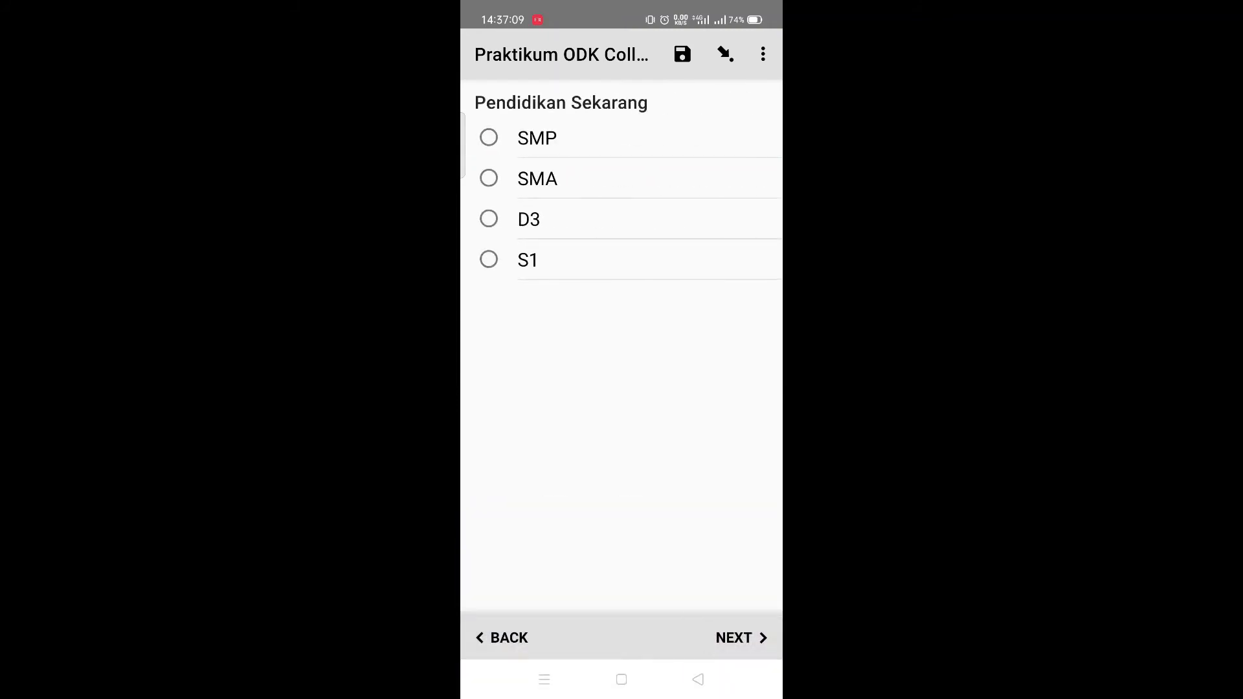
Choose SMA for Pendidikan Sekarang and enter SMA Batu Ginjal for Asal Sekolah / Instansi.
click(489, 179)
click(741, 638)
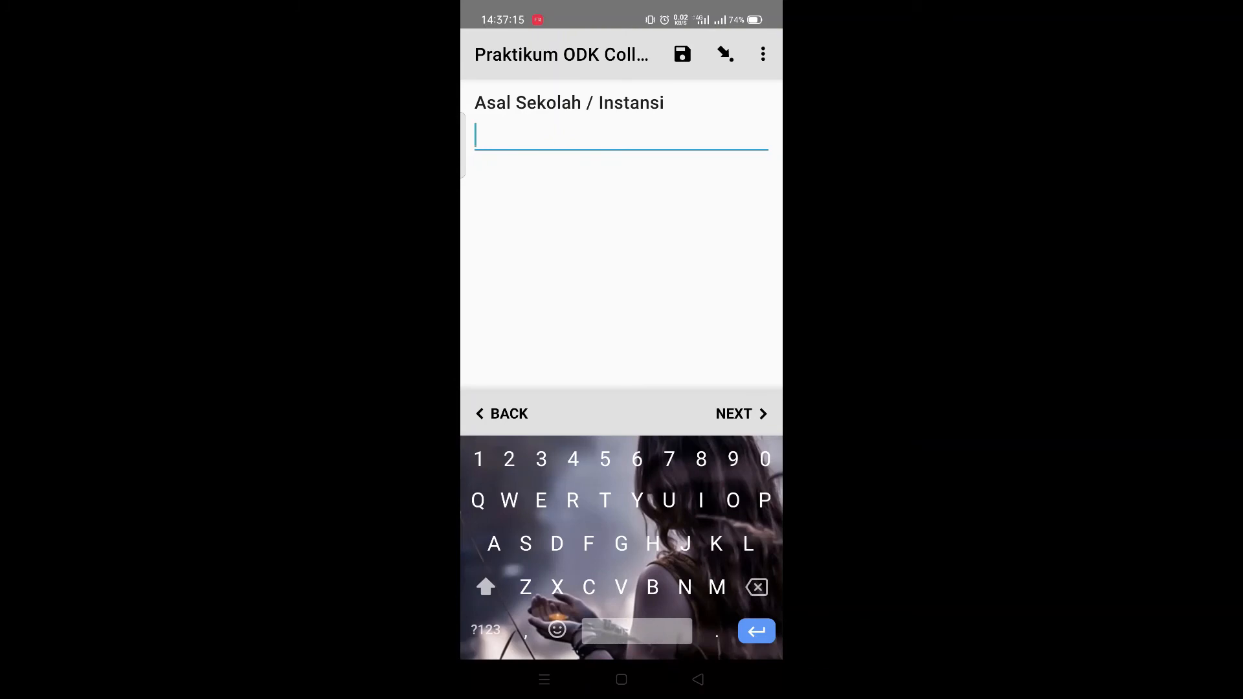
text(SMA)
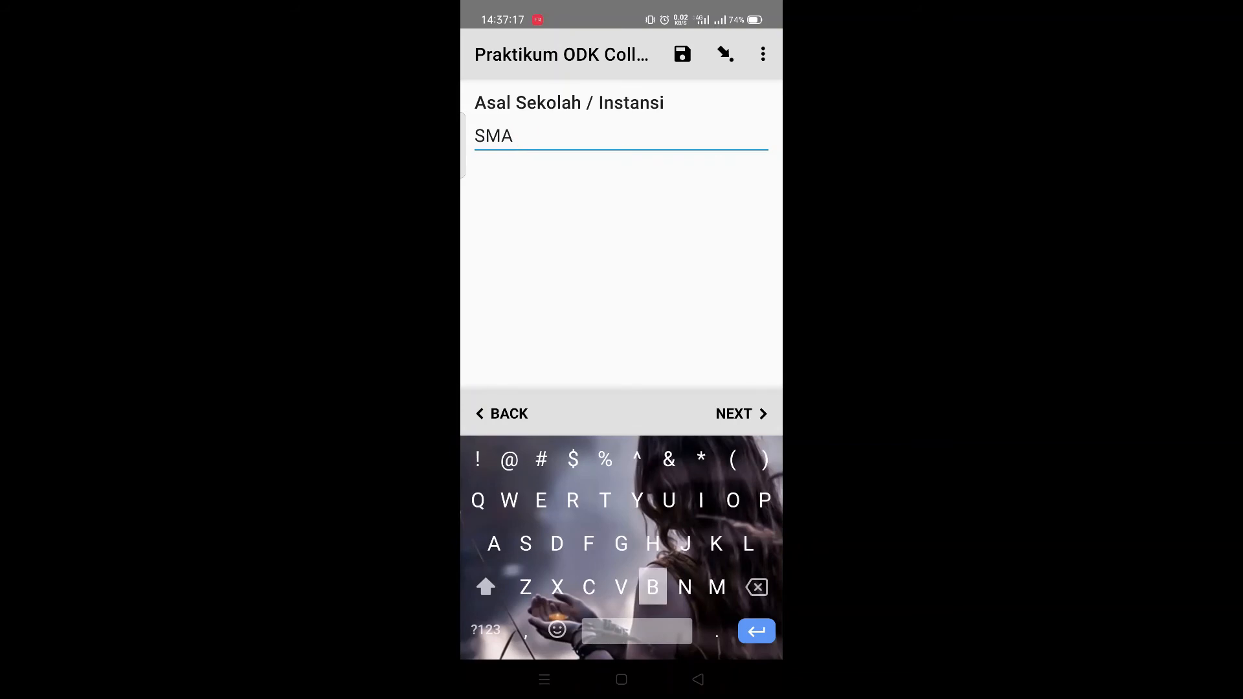
text( Batu )
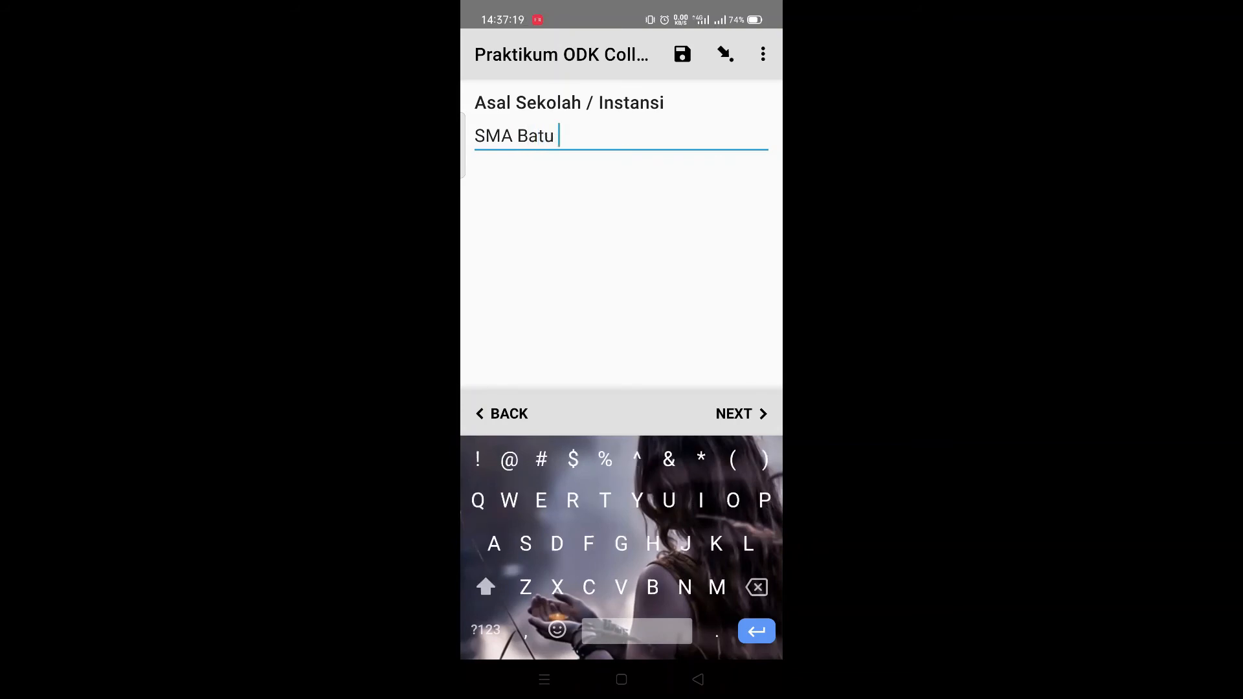
text(Ginjal)
click(738, 414)
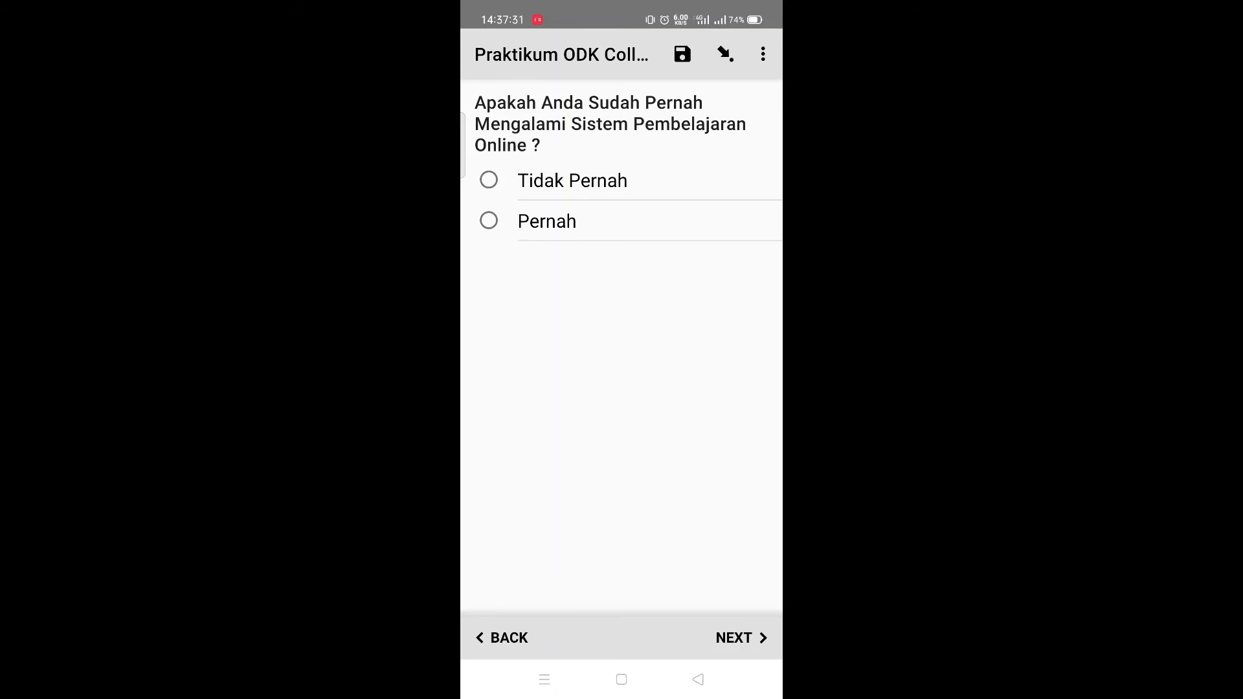
Check where Tidak Pernah leads for the online-learning experience question, and go back to answer Pernah.
click(489, 180)
click(741, 637)
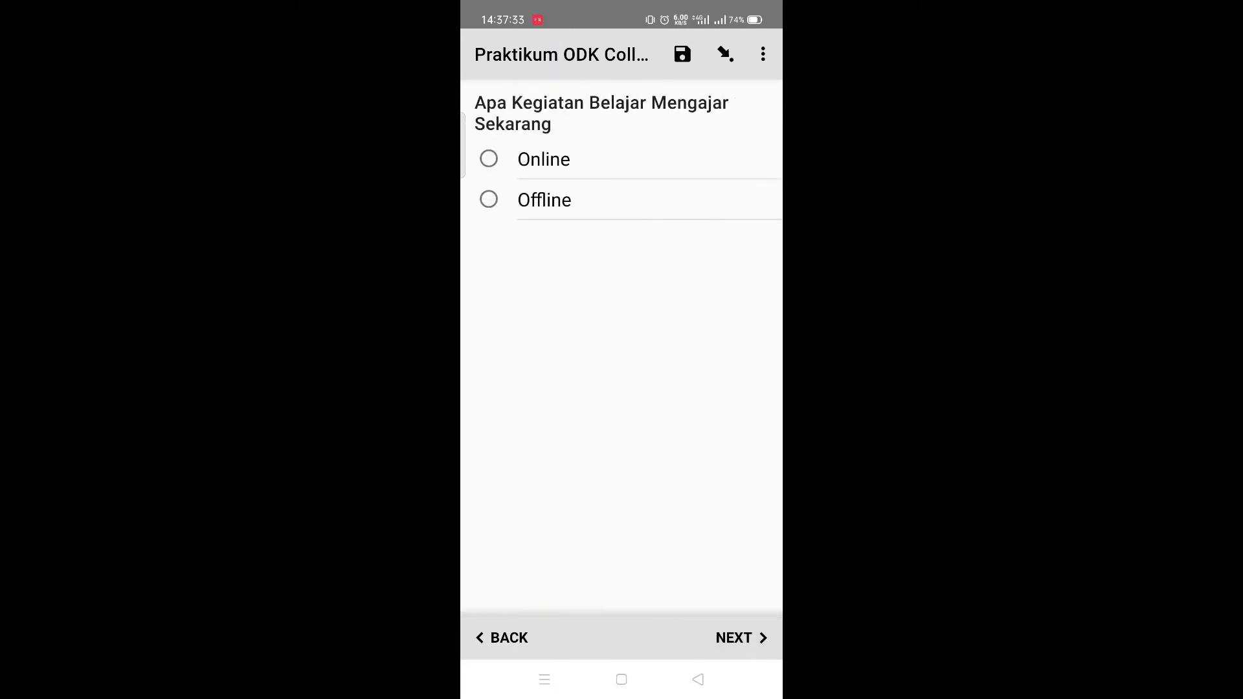
click(502, 638)
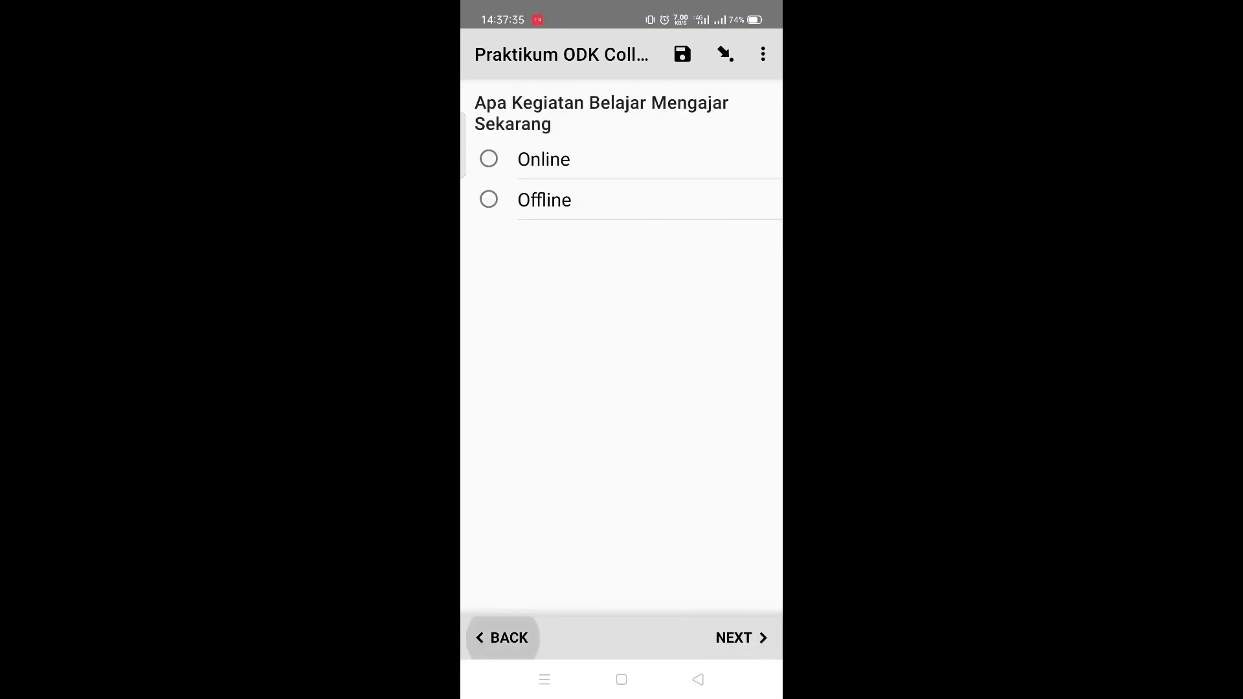
click(489, 221)
click(741, 638)
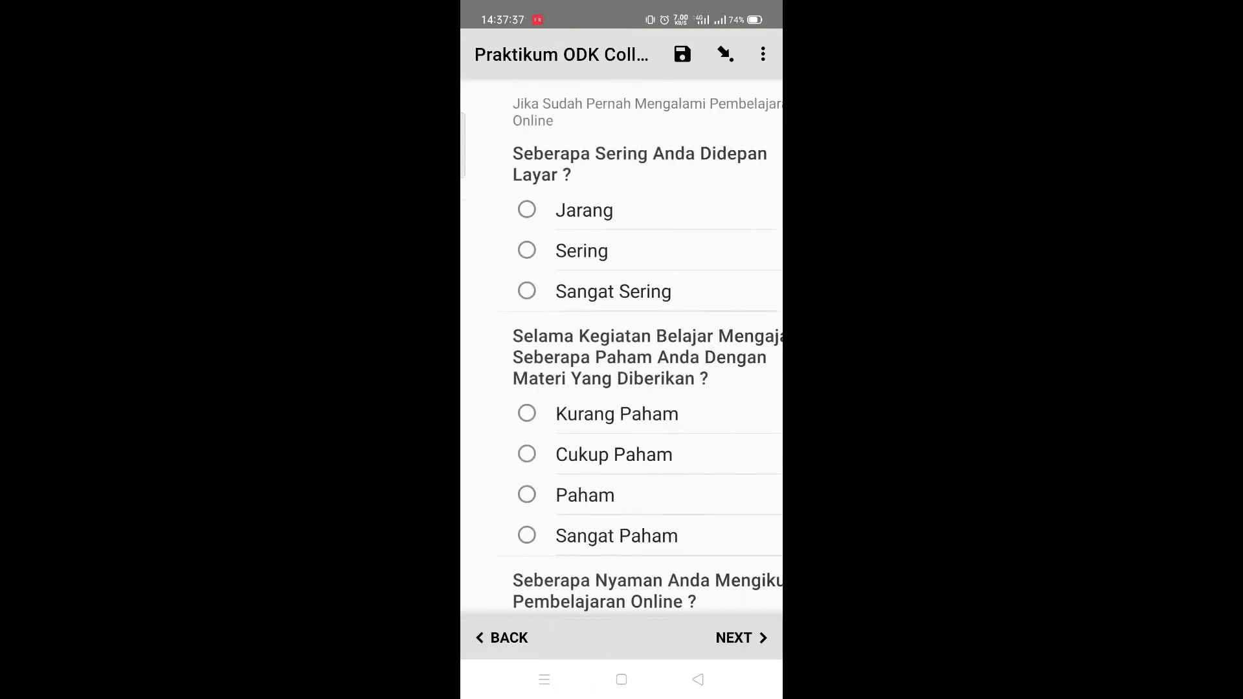
Answer the online-learning question group with Sangat Sering for screen time, Paham for understanding the material and Nyaman for comfort.
scroll(621, 347, down, 3)
scroll(621, 348, up, 1)
scroll(621, 347, up, 2)
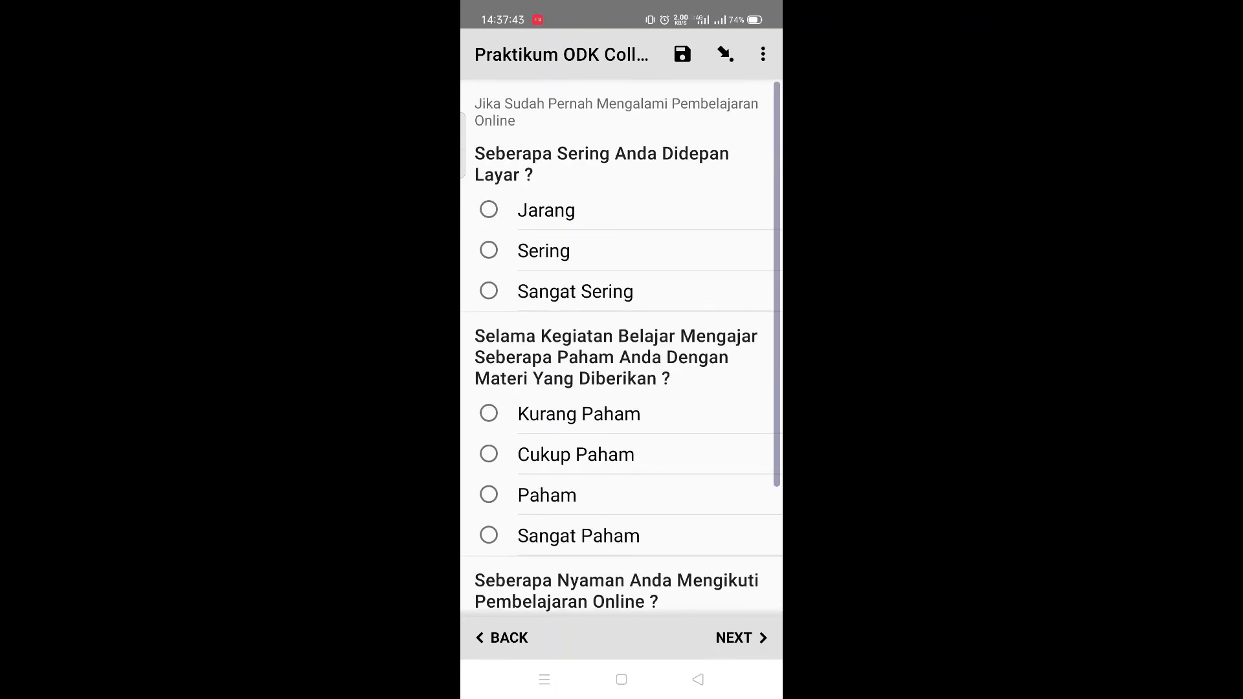
click(489, 291)
scroll(489, 495, down, 1)
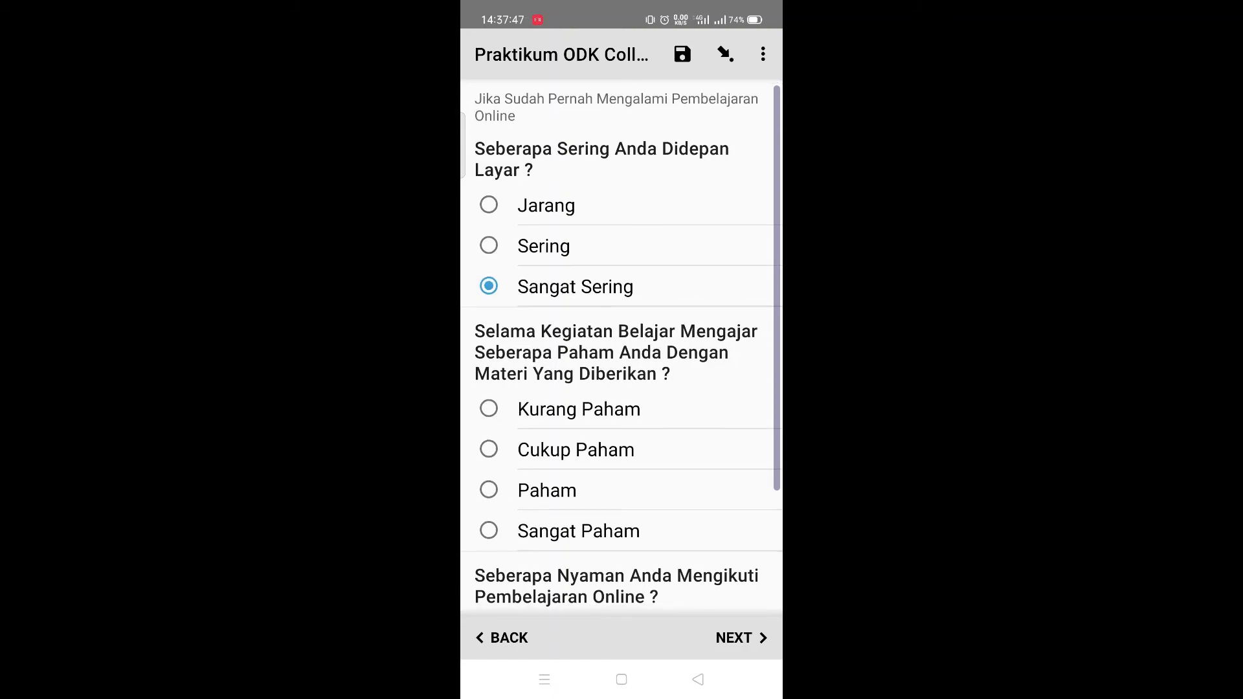
click(489, 490)
scroll(622, 347, down, 3)
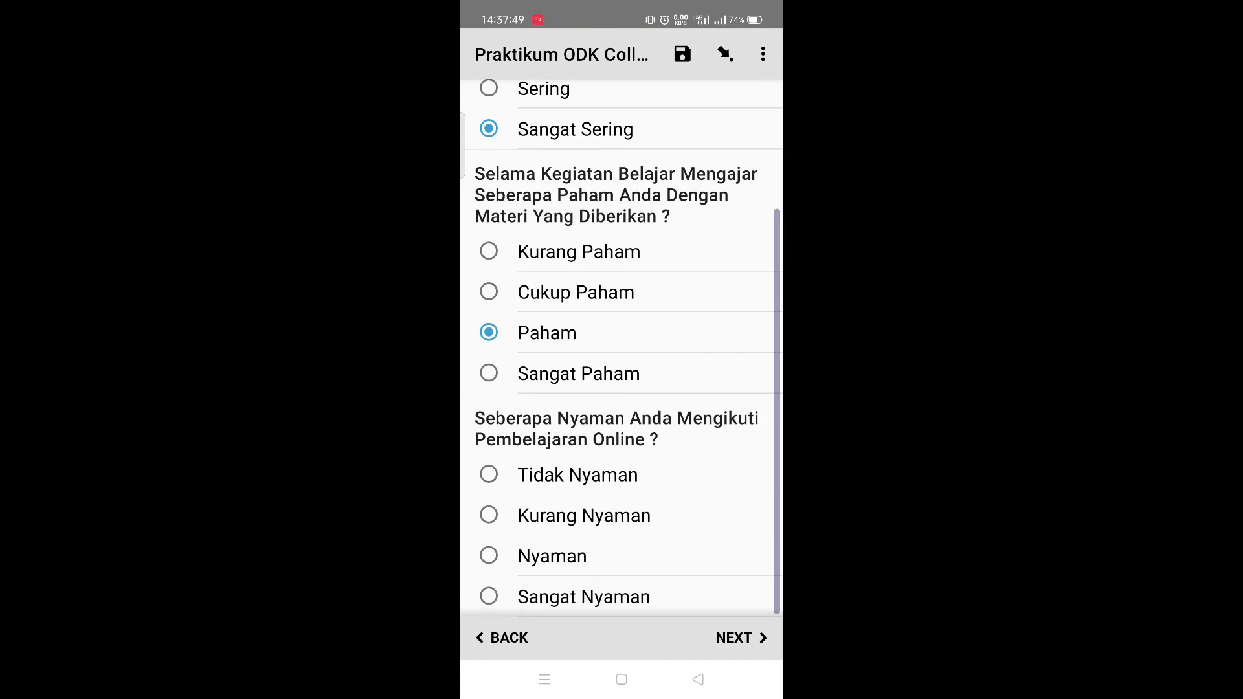
click(489, 556)
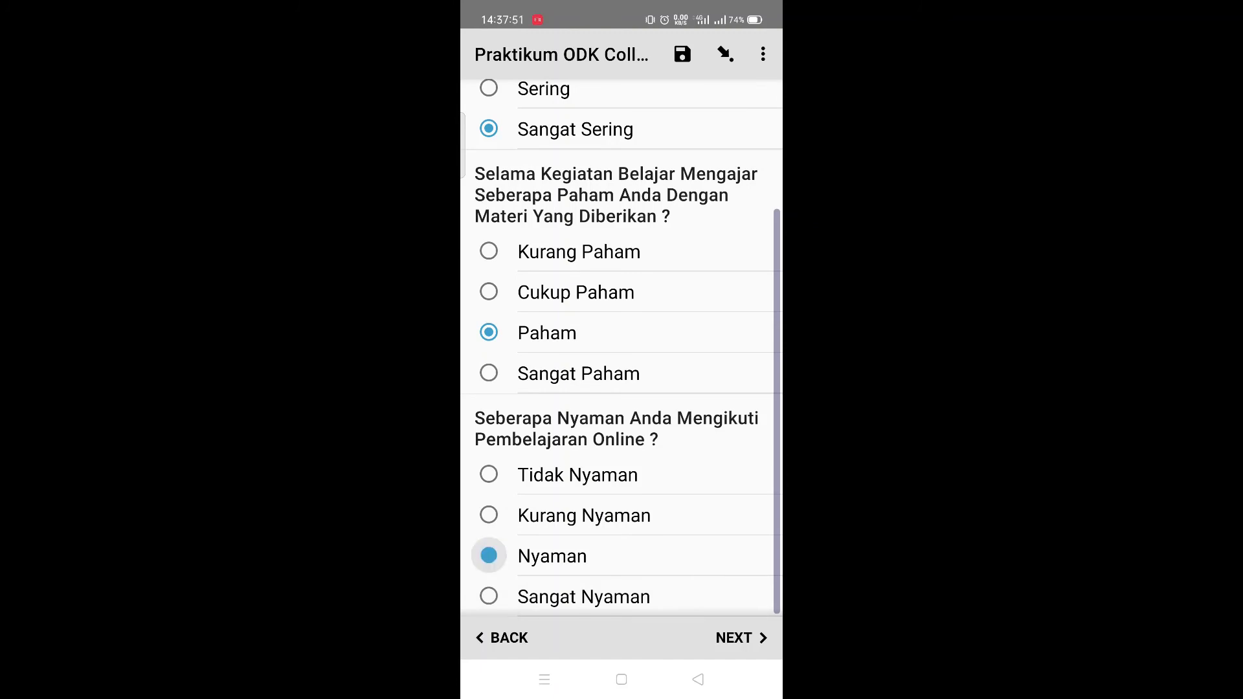
click(742, 638)
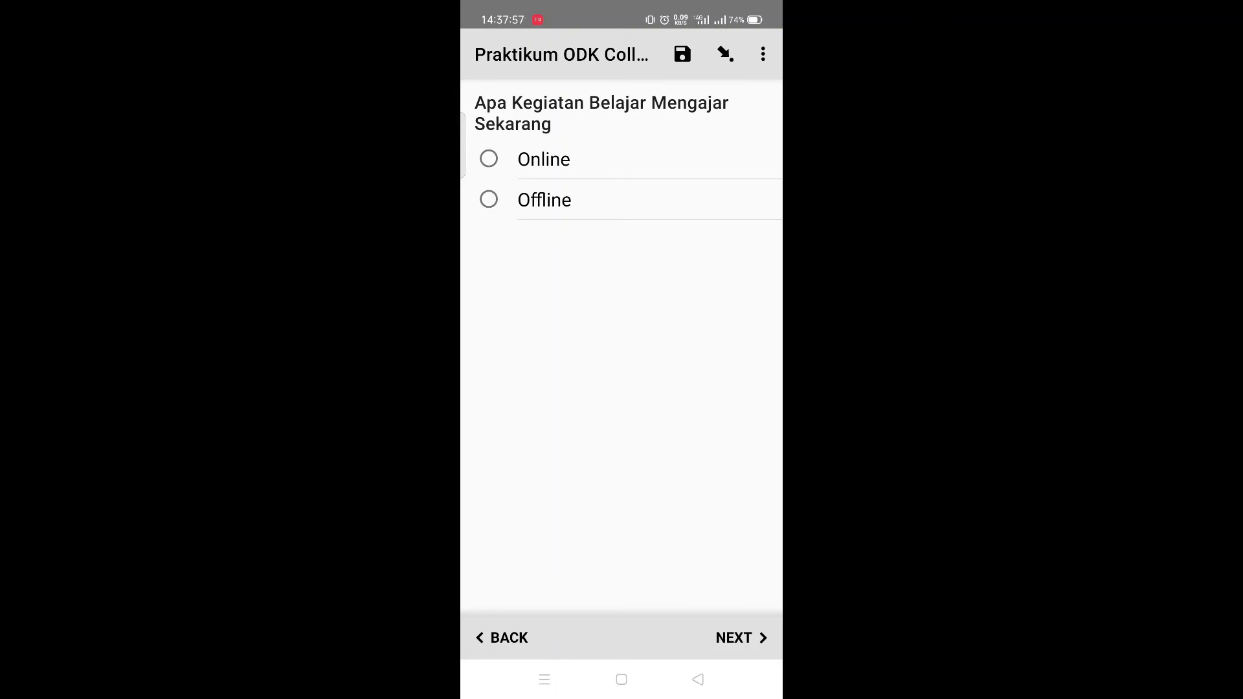
Answer Offline for both the current learning activity and the preferred learning system, and save the form as finalized.
click(489, 199)
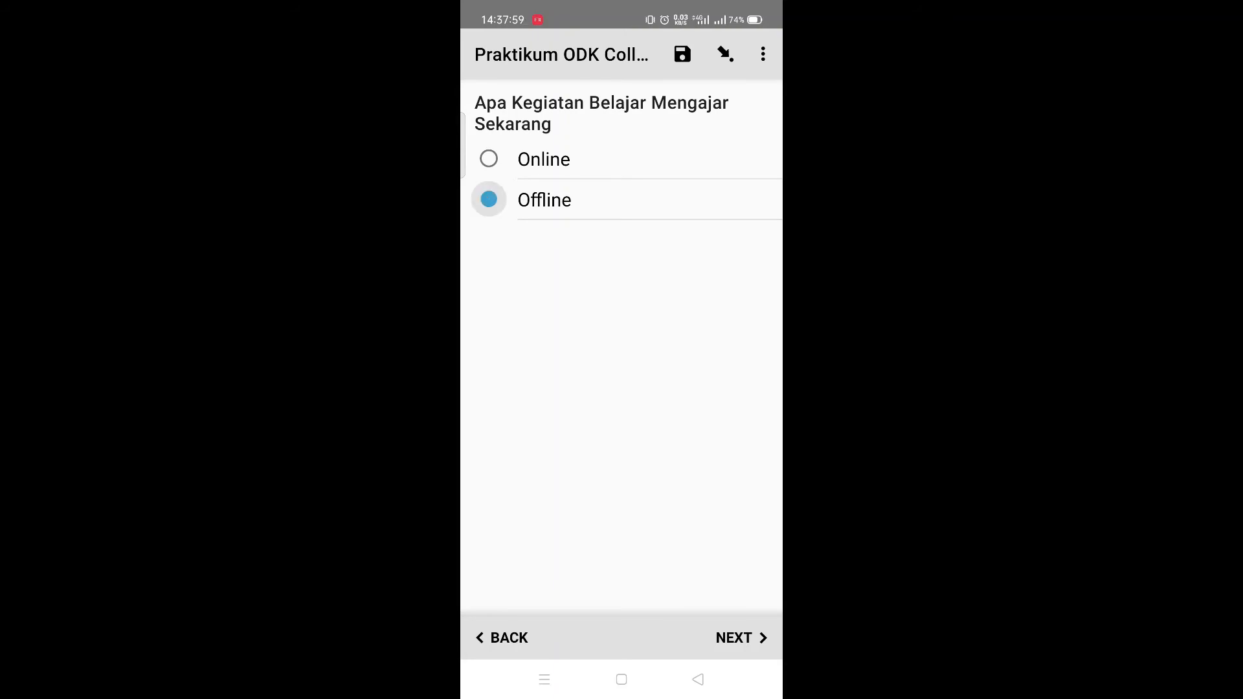
click(741, 638)
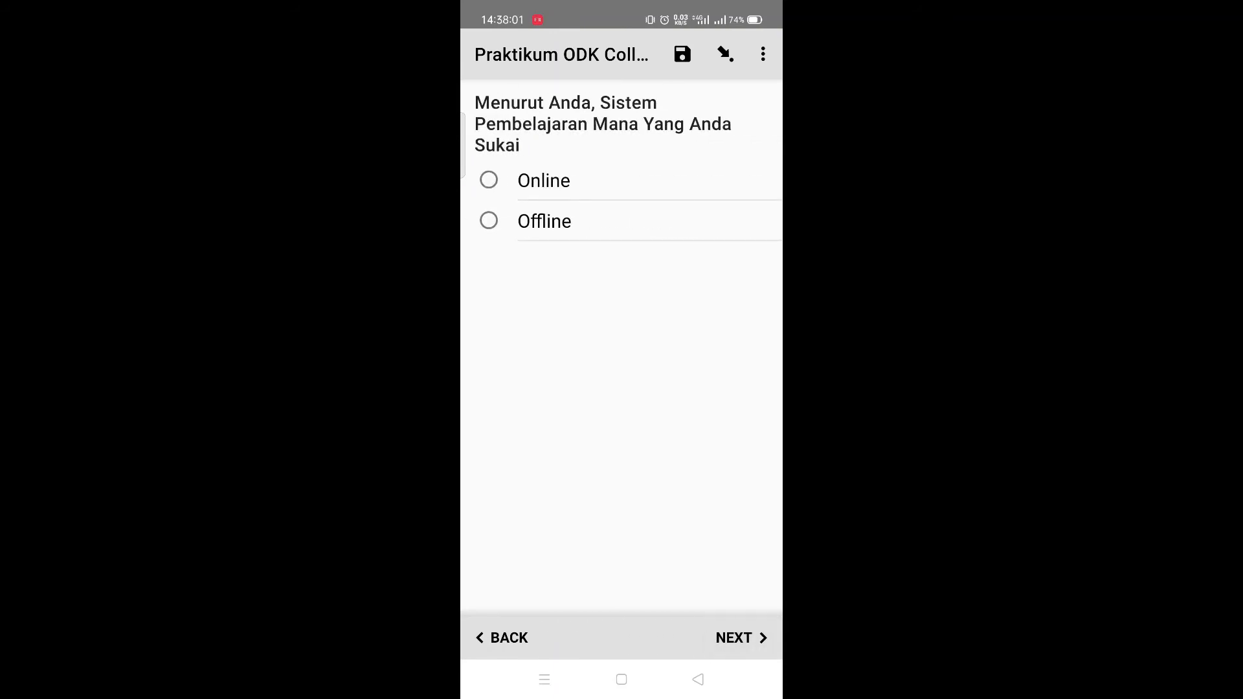
click(489, 221)
click(742, 637)
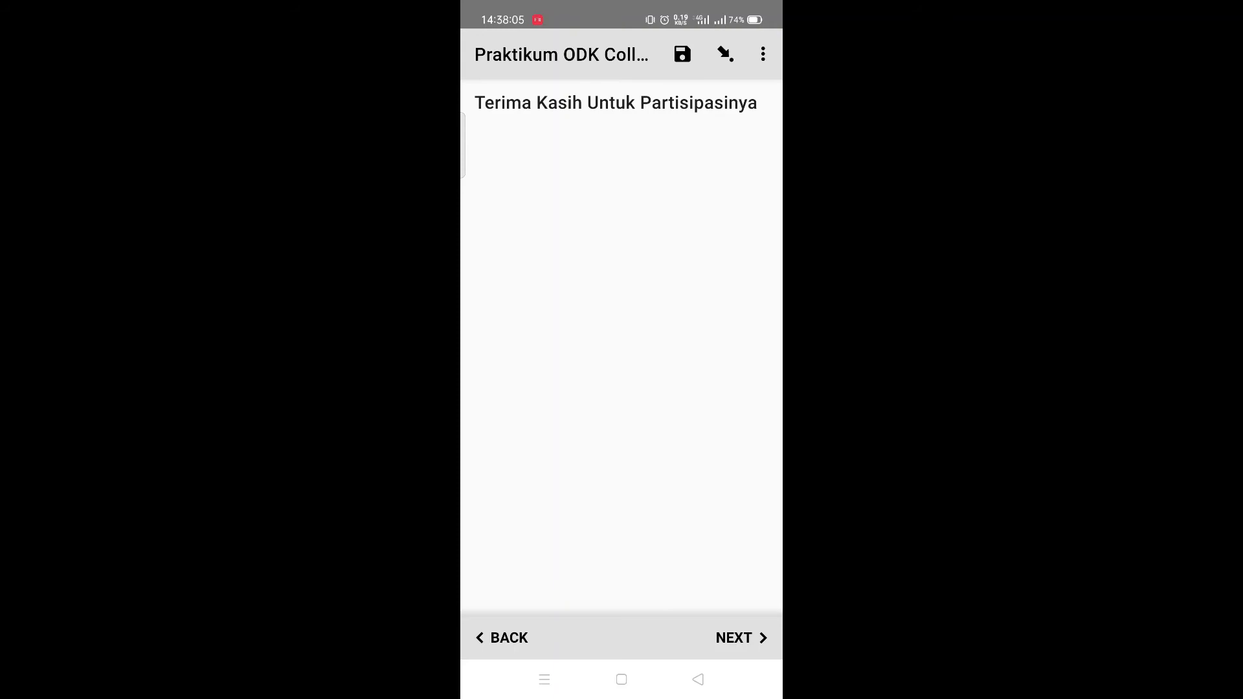
click(741, 638)
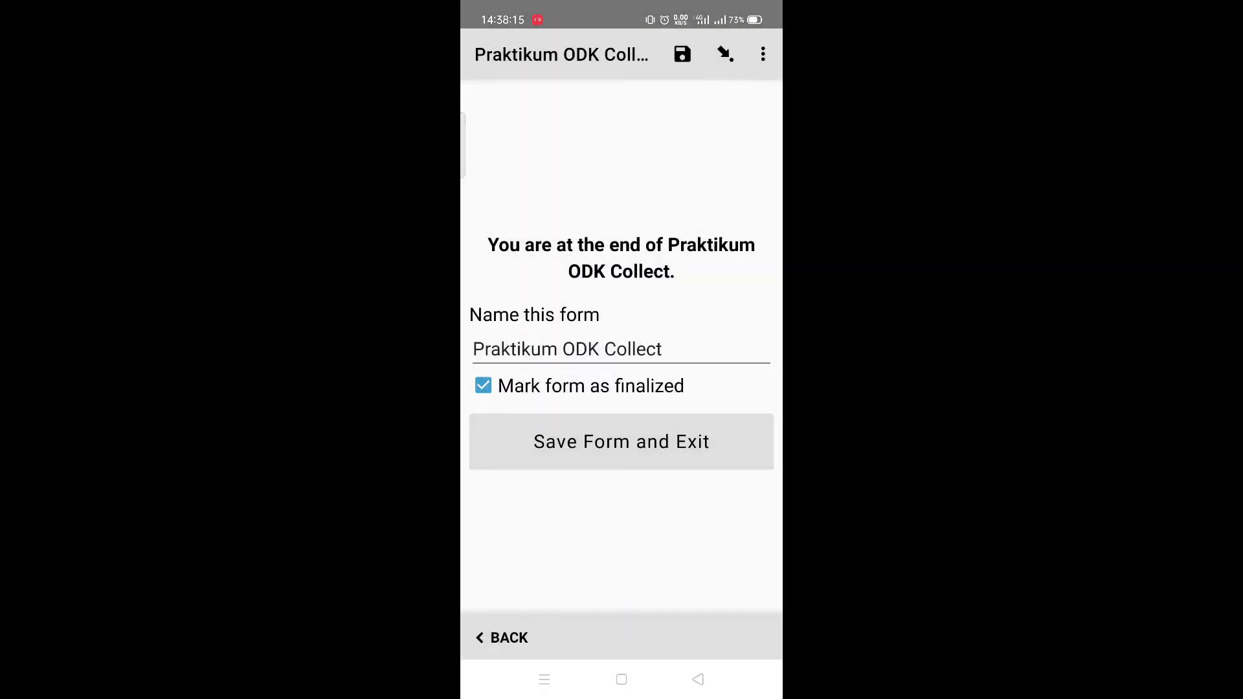
click(621, 442)
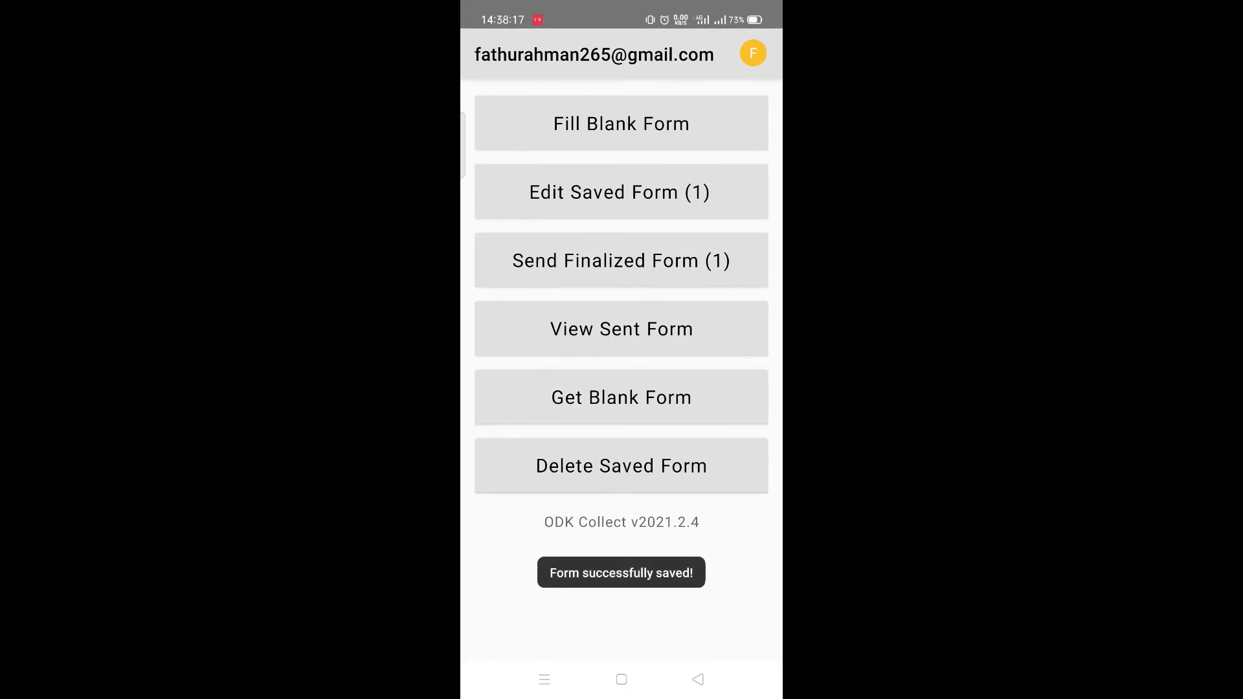
Review the answers in the saved Praktikum ODK Collect form, including the Asal Sekolah / Instansi entry, and exit ignoring changes.
click(621, 193)
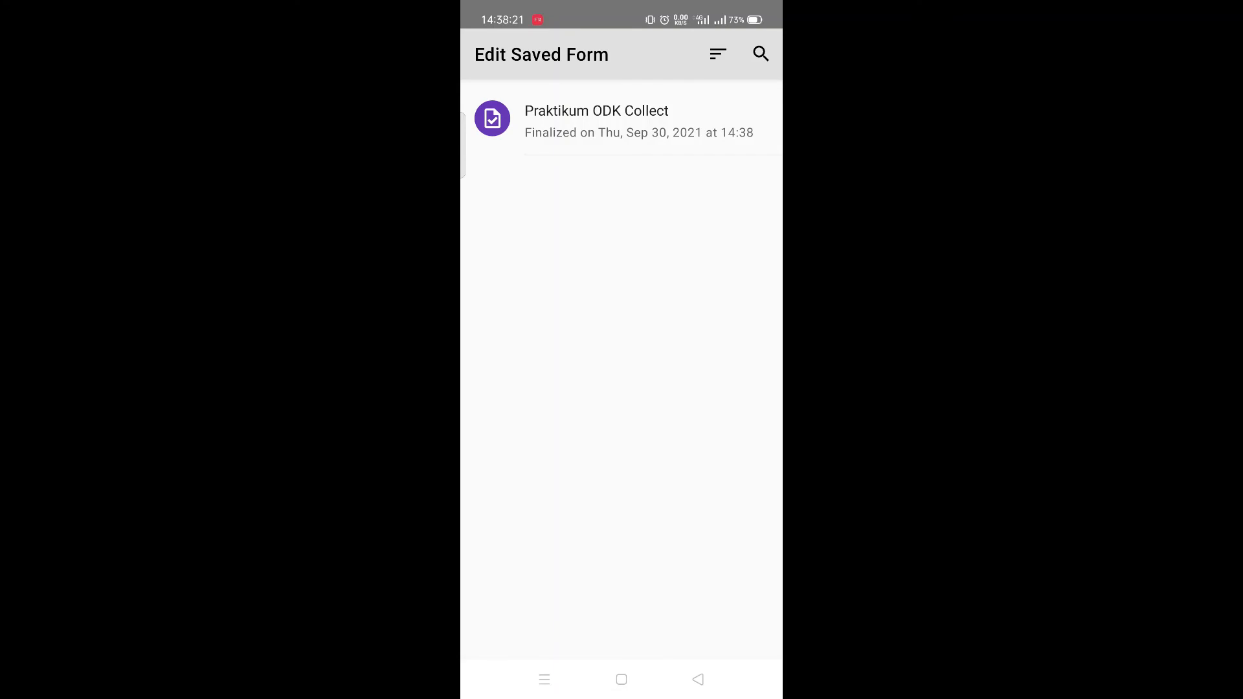
click(621, 120)
scroll(622, 350, down, 1)
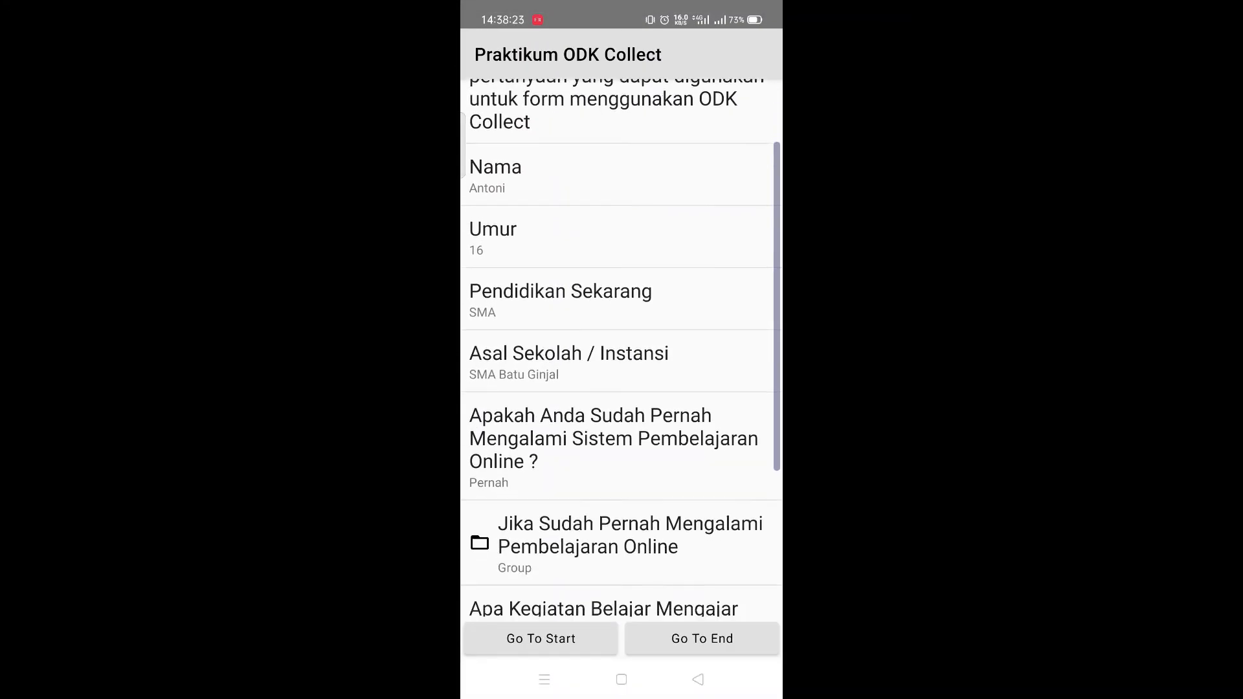
scroll(621, 349, down, 3)
scroll(621, 350, up, 5)
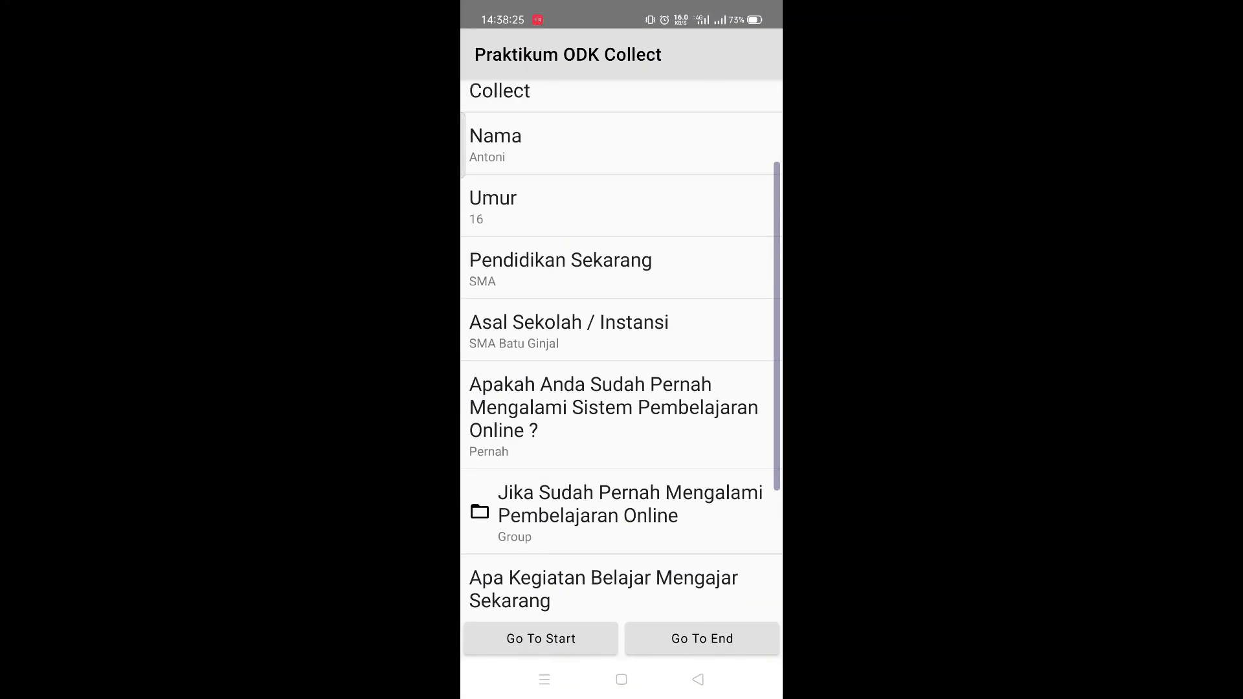
scroll(621, 350, down, 5)
scroll(621, 349, up, 1)
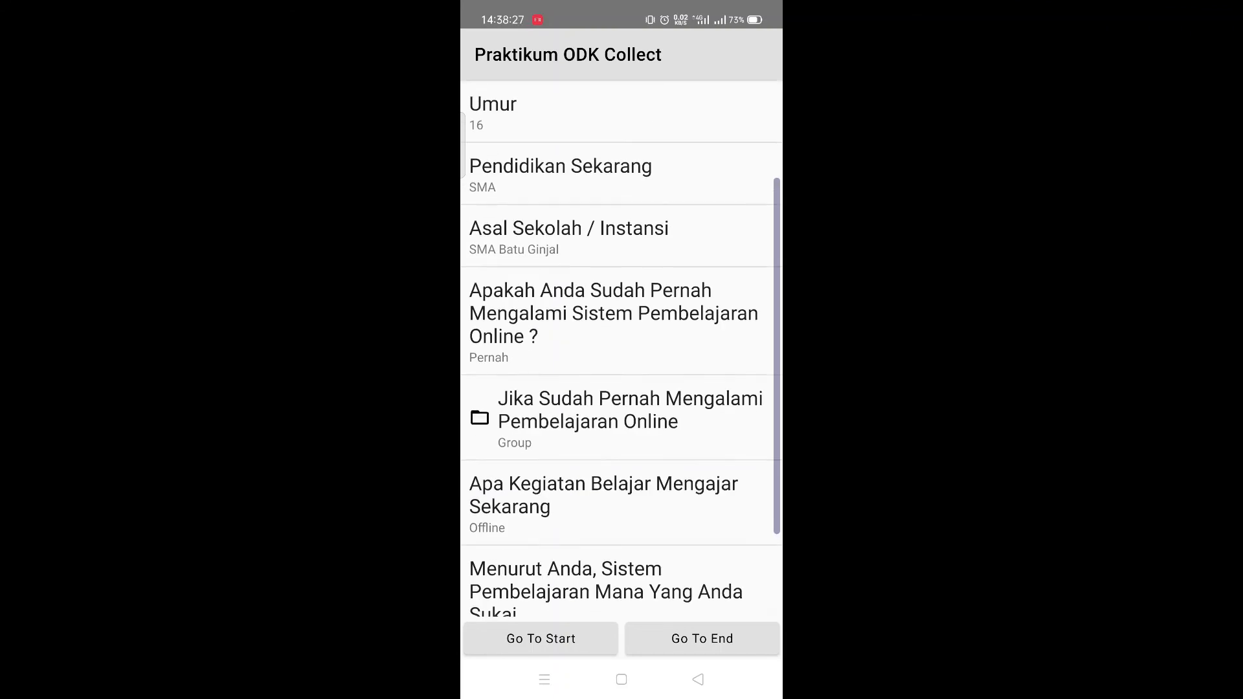
click(570, 246)
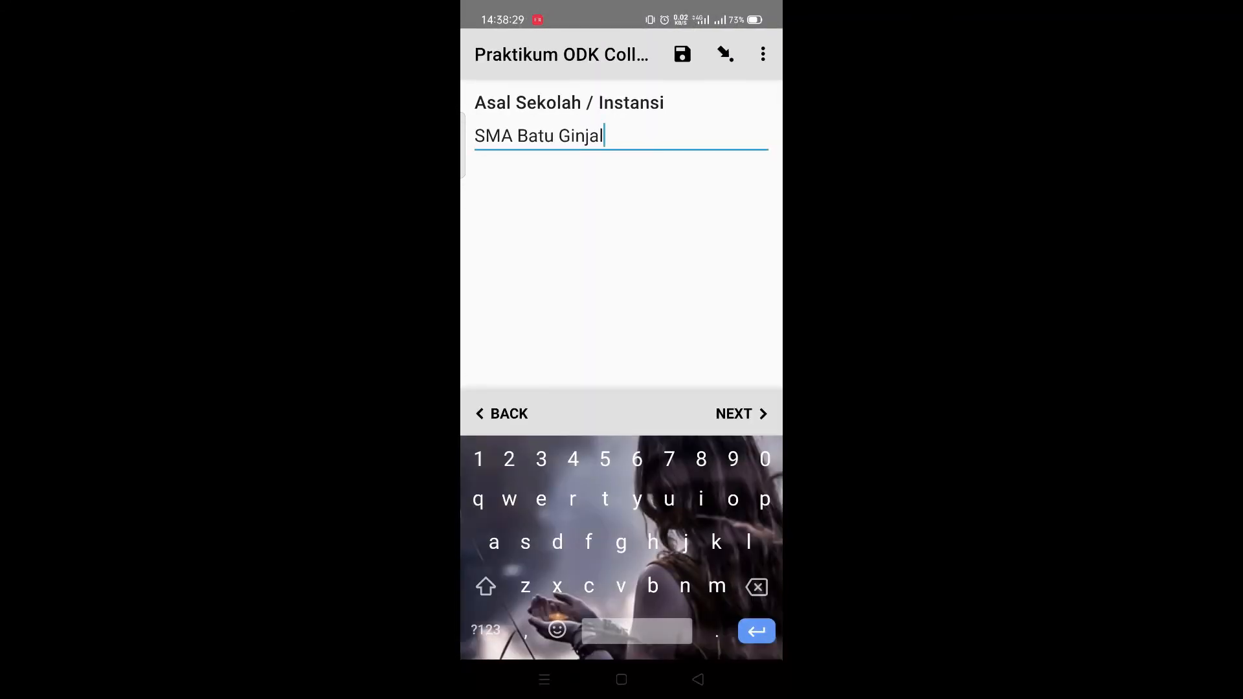
key(Escape)
key(Escape)
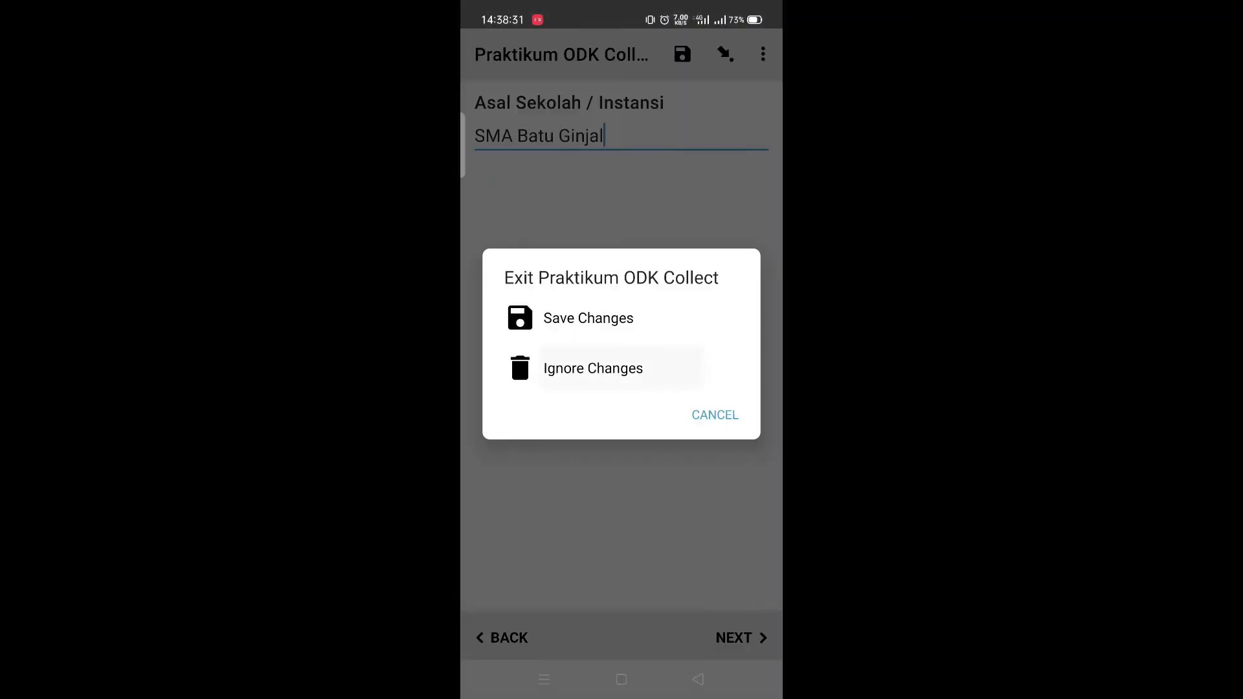
click(593, 369)
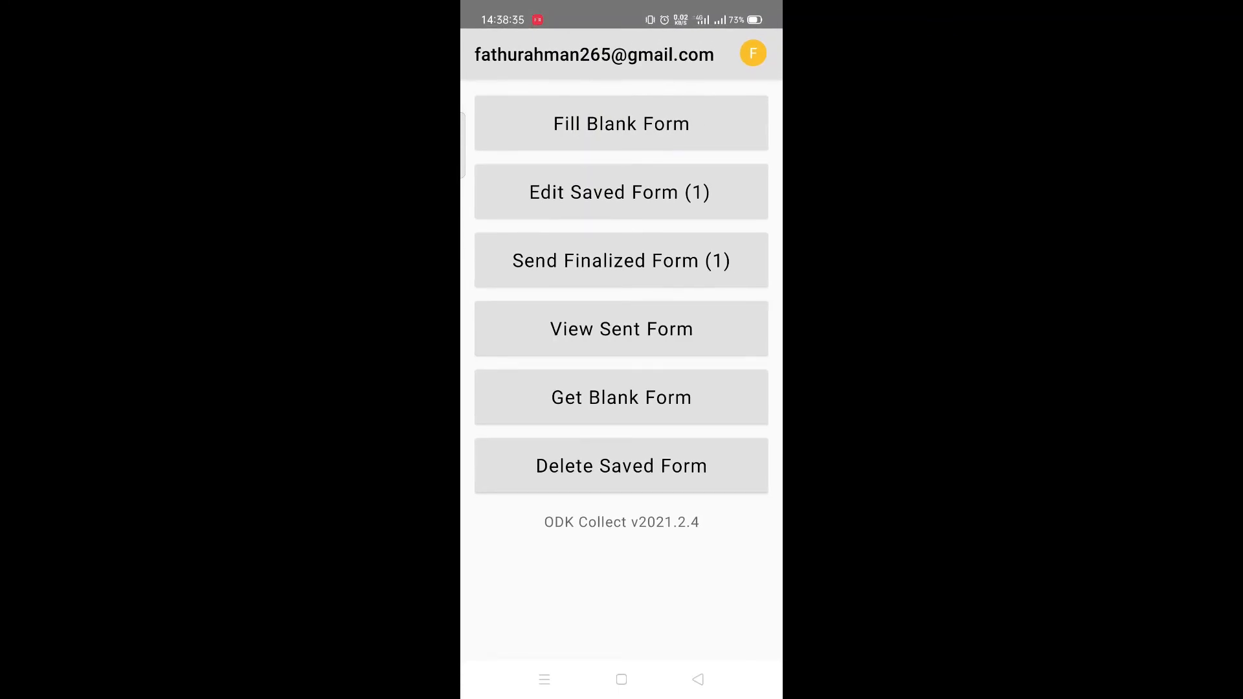
Send the finalized Praktikum ODK Collect form and dismiss the upload result.
click(687, 261)
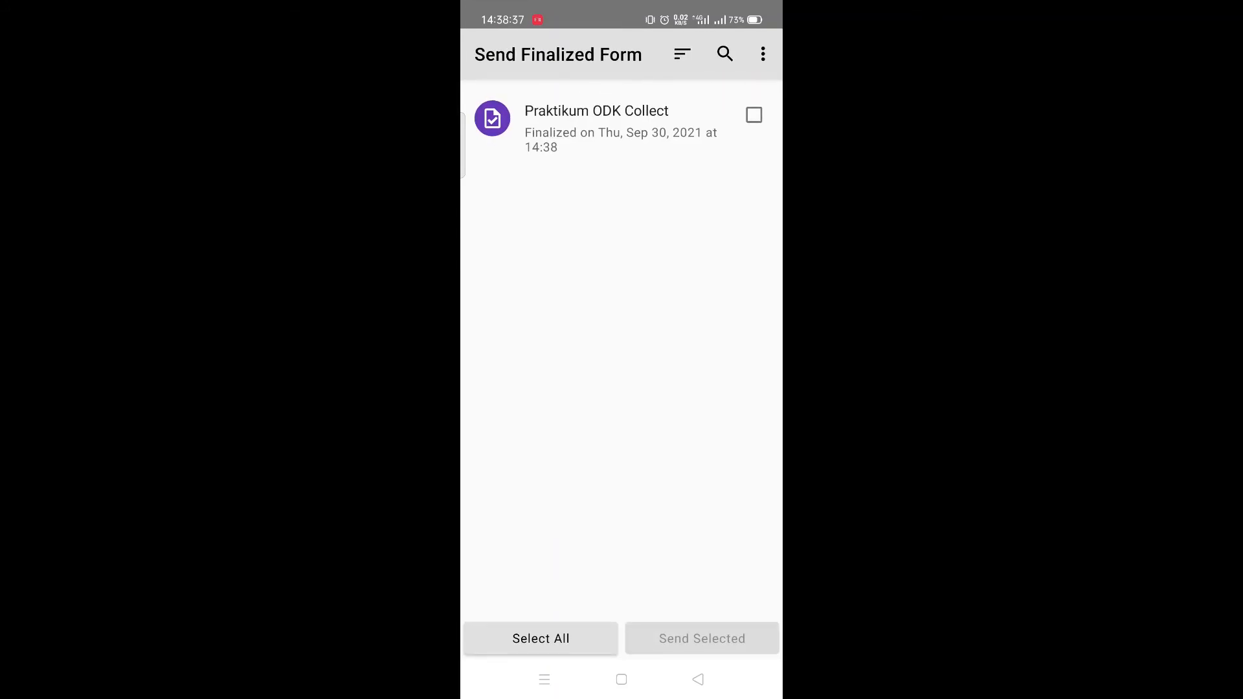
click(754, 116)
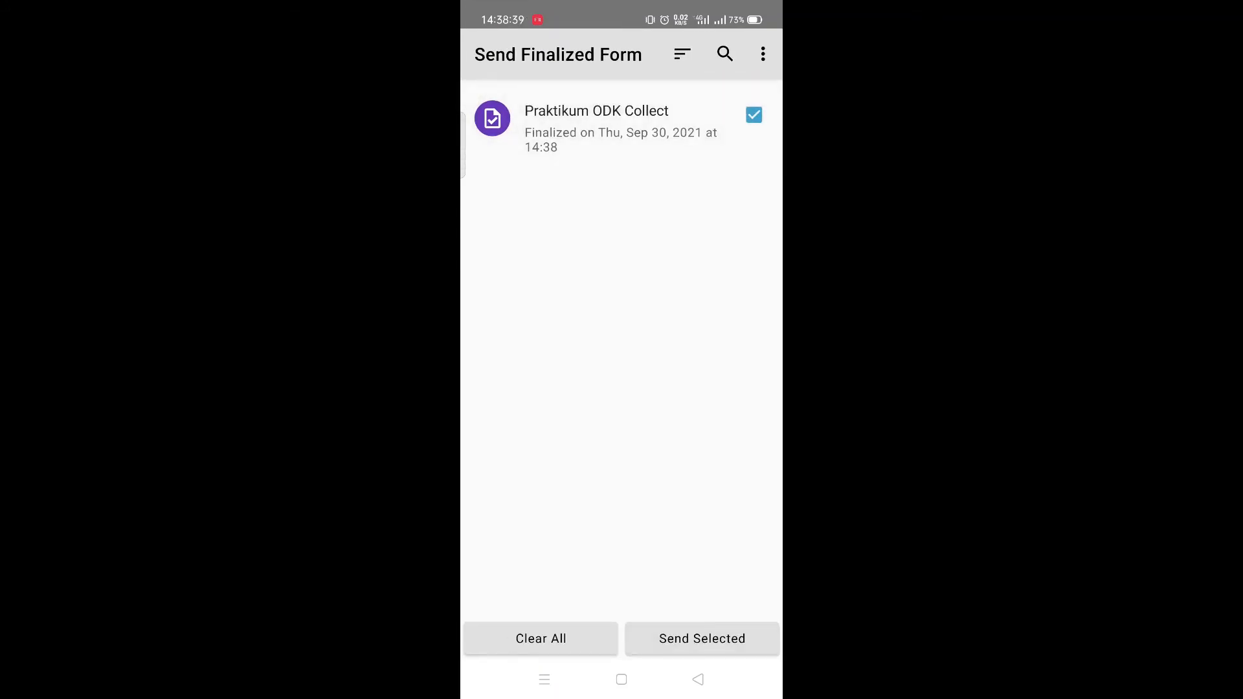
click(702, 638)
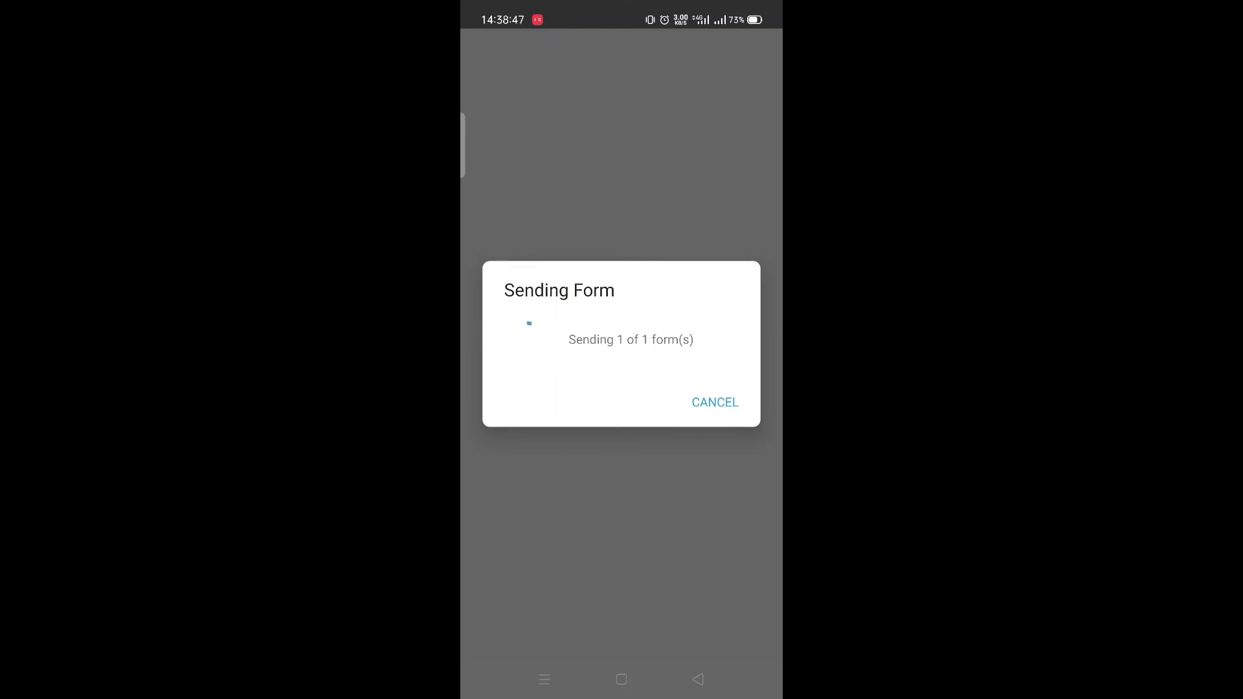
click(721, 390)
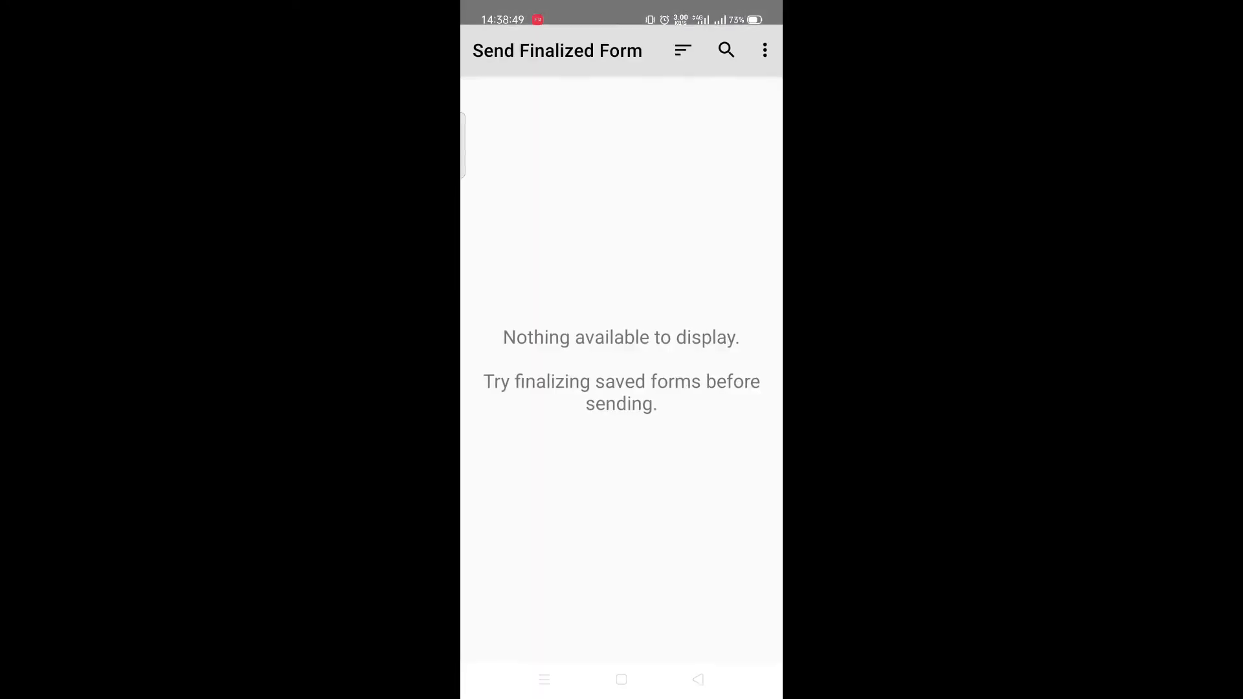
Check the list of sent forms in ODK Collect for the Praktikum ODK Collect submission and return to the main menu.
click(698, 679)
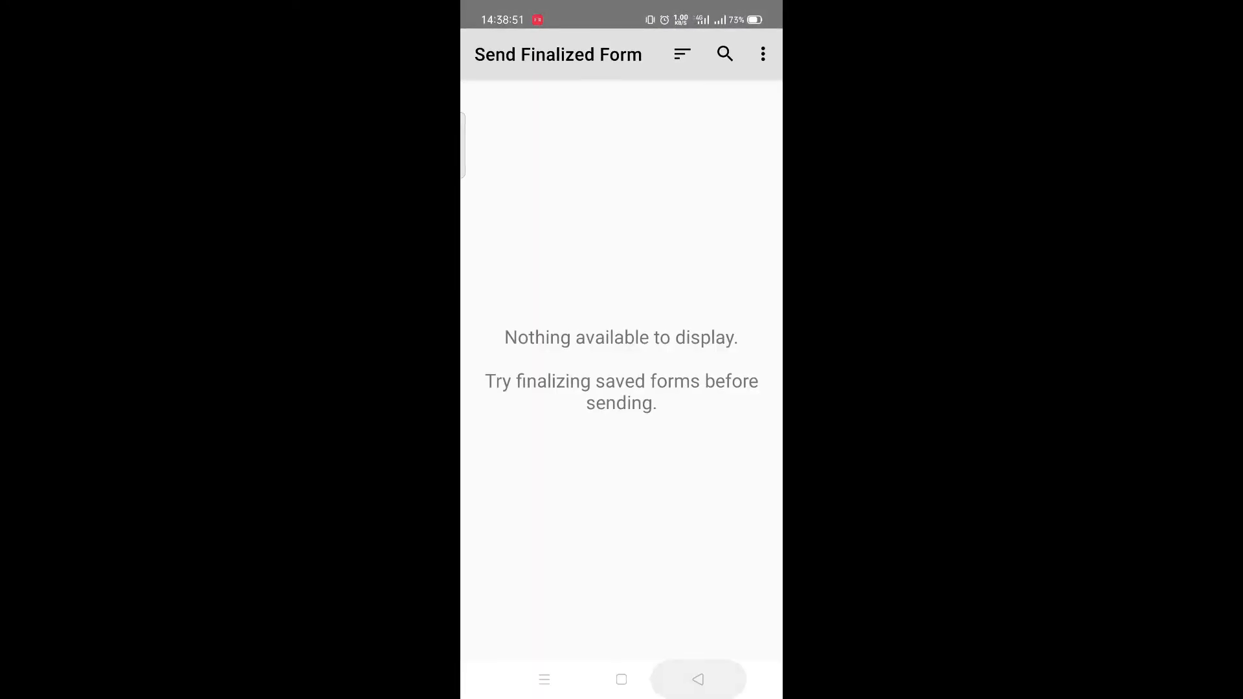
click(622, 329)
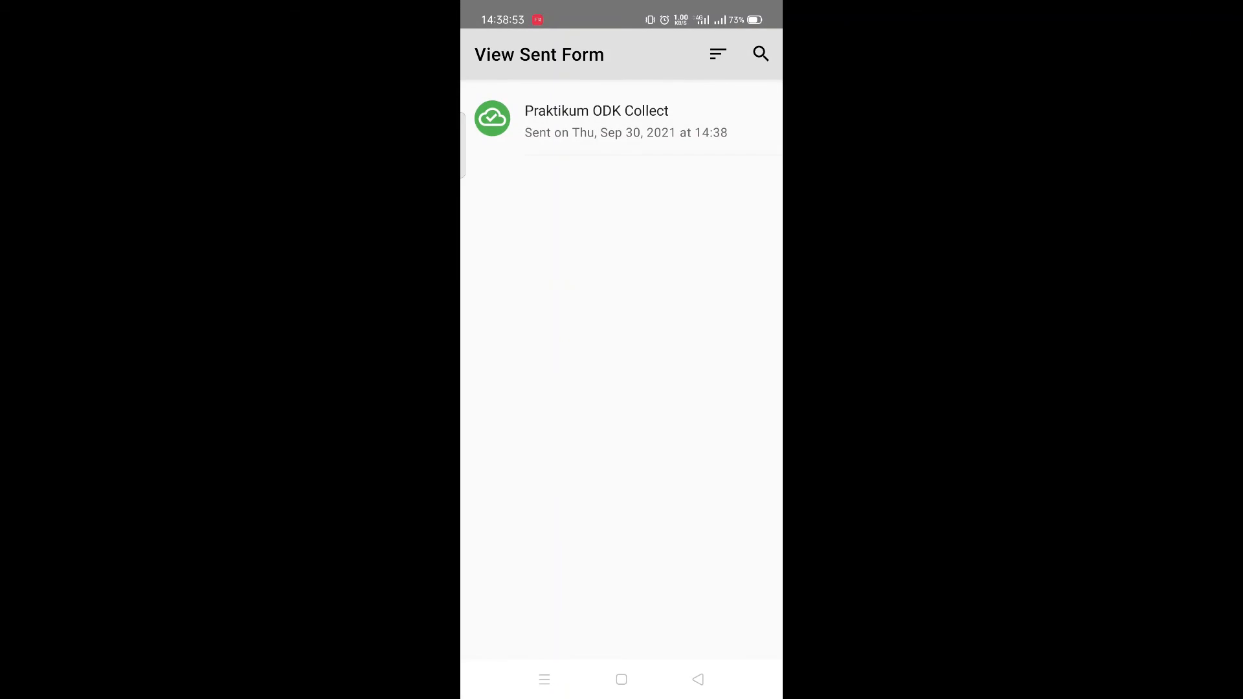
click(698, 680)
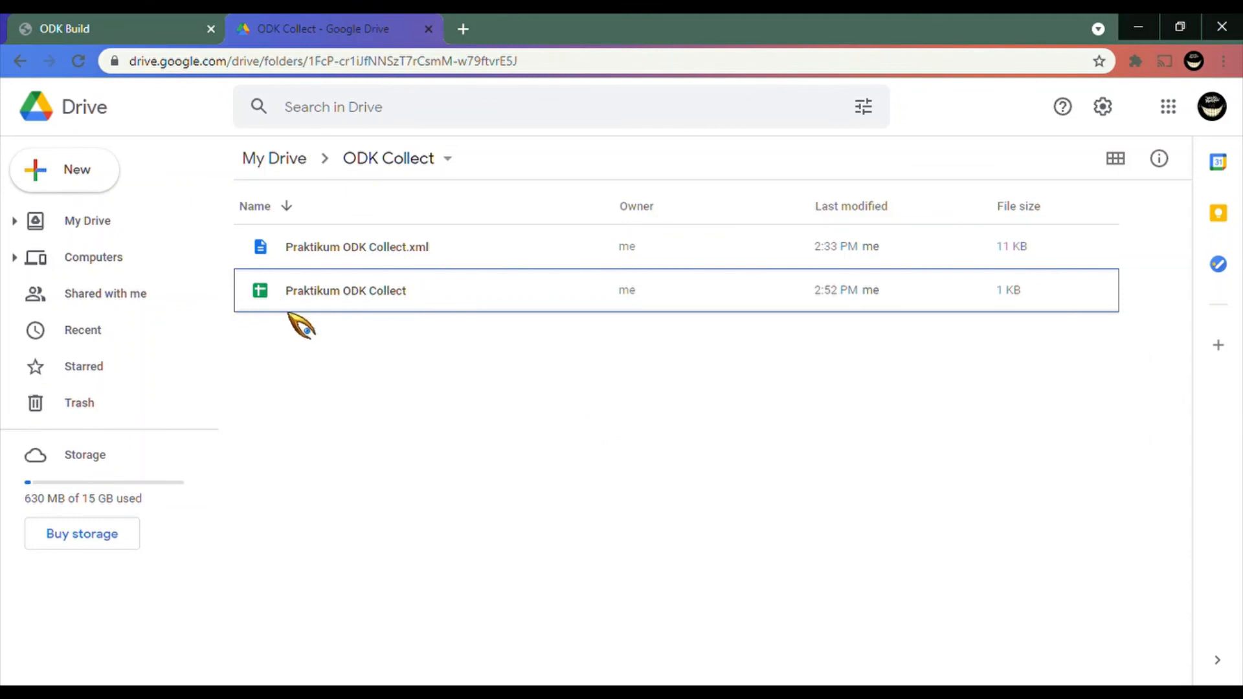
Switch to Google Drive, open the Praktikum ODK Collect spreadsheet and examine the first response and the respondent name and age columns.
double_click(490, 281)
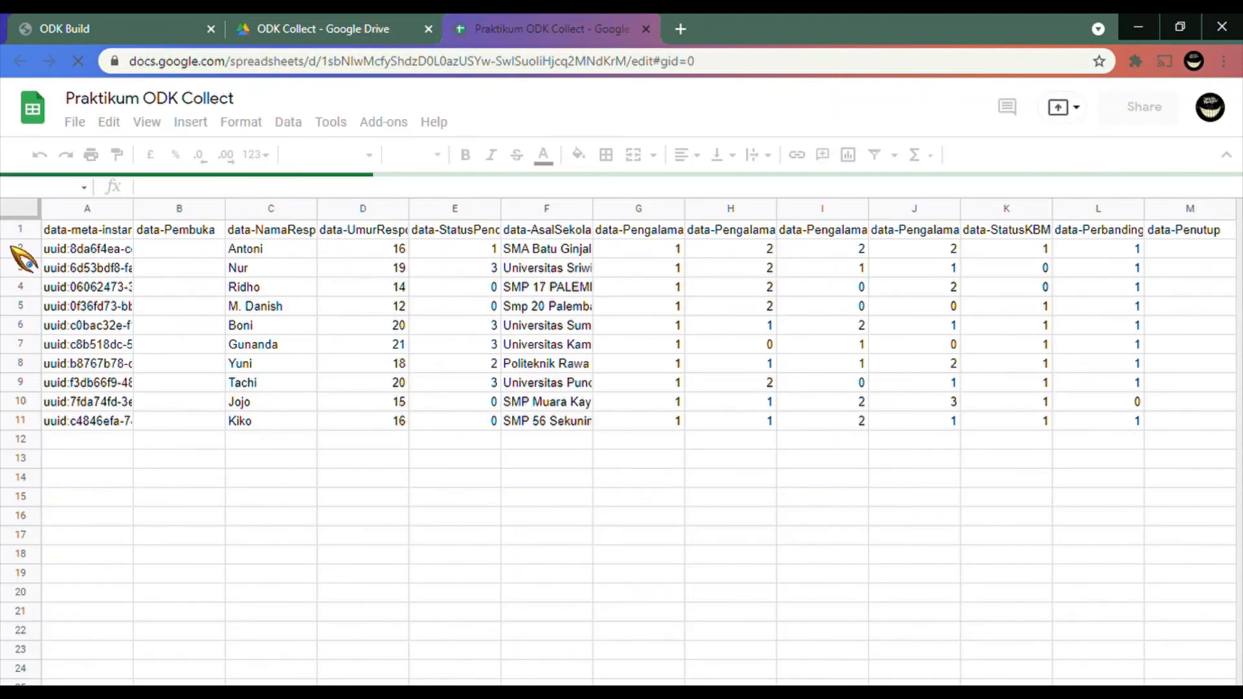
click(11, 247)
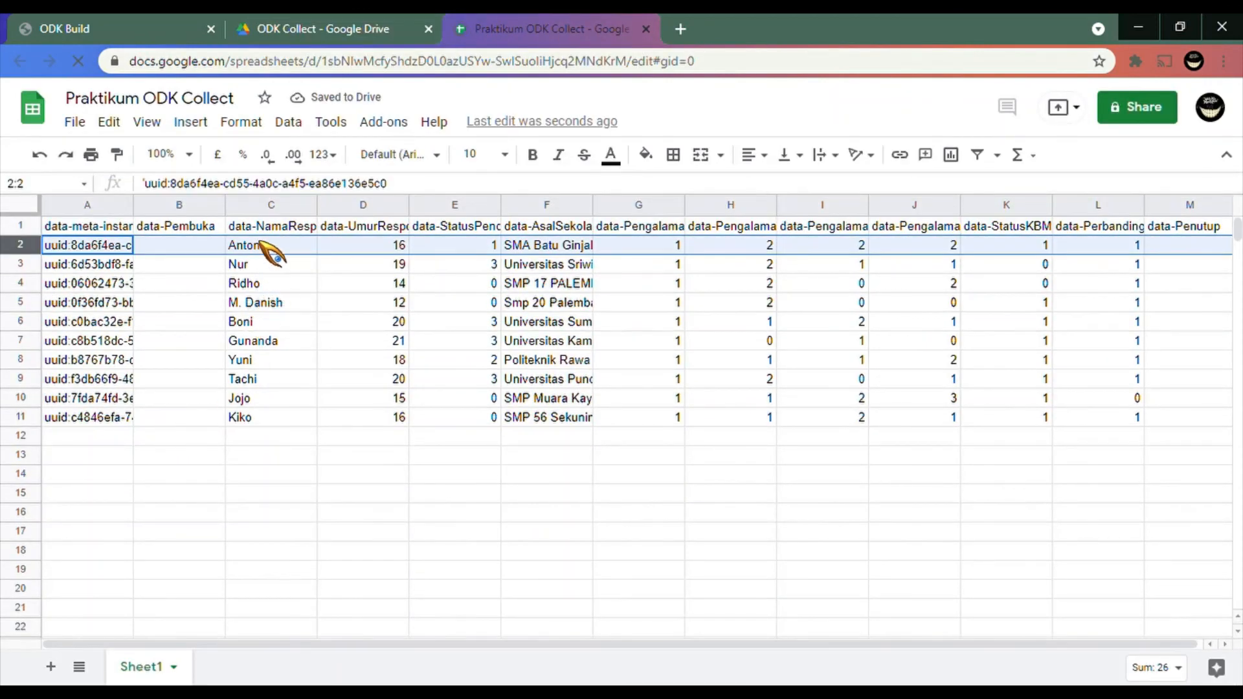
drag(261, 245, 291, 444)
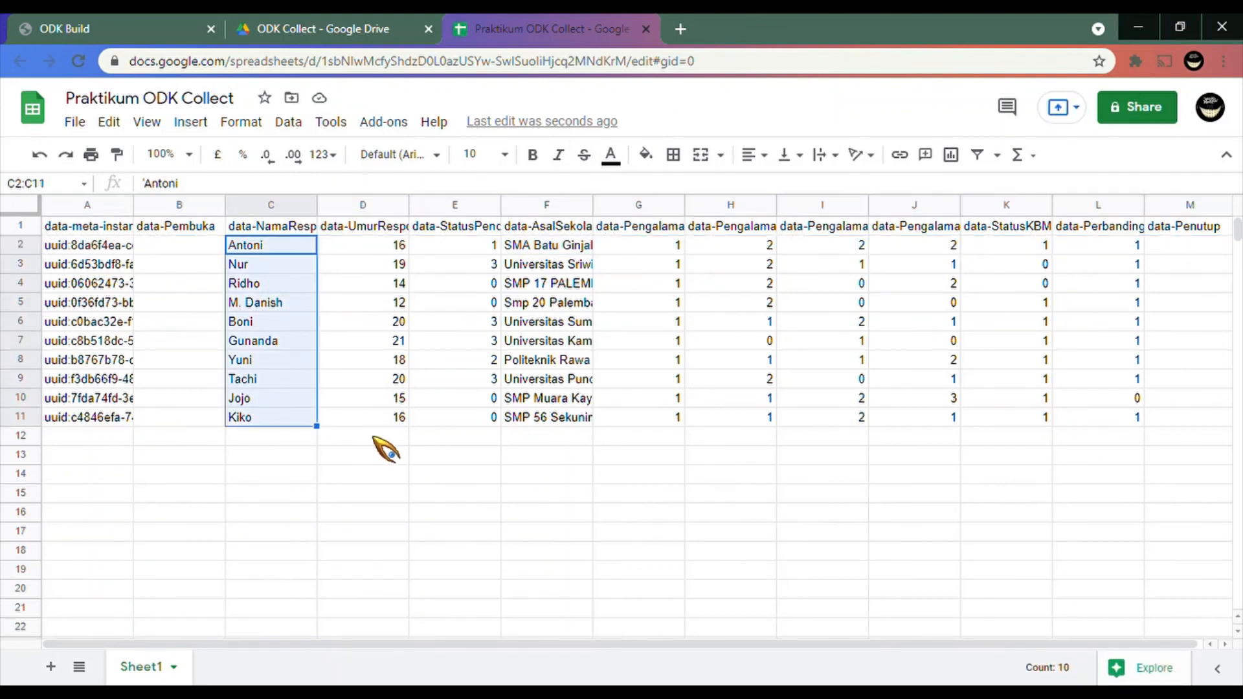
drag(383, 249, 392, 418)
Examine the education status codes in column E of the response sheet, row by row from row 2 to row 11.
click(491, 248)
click(491, 265)
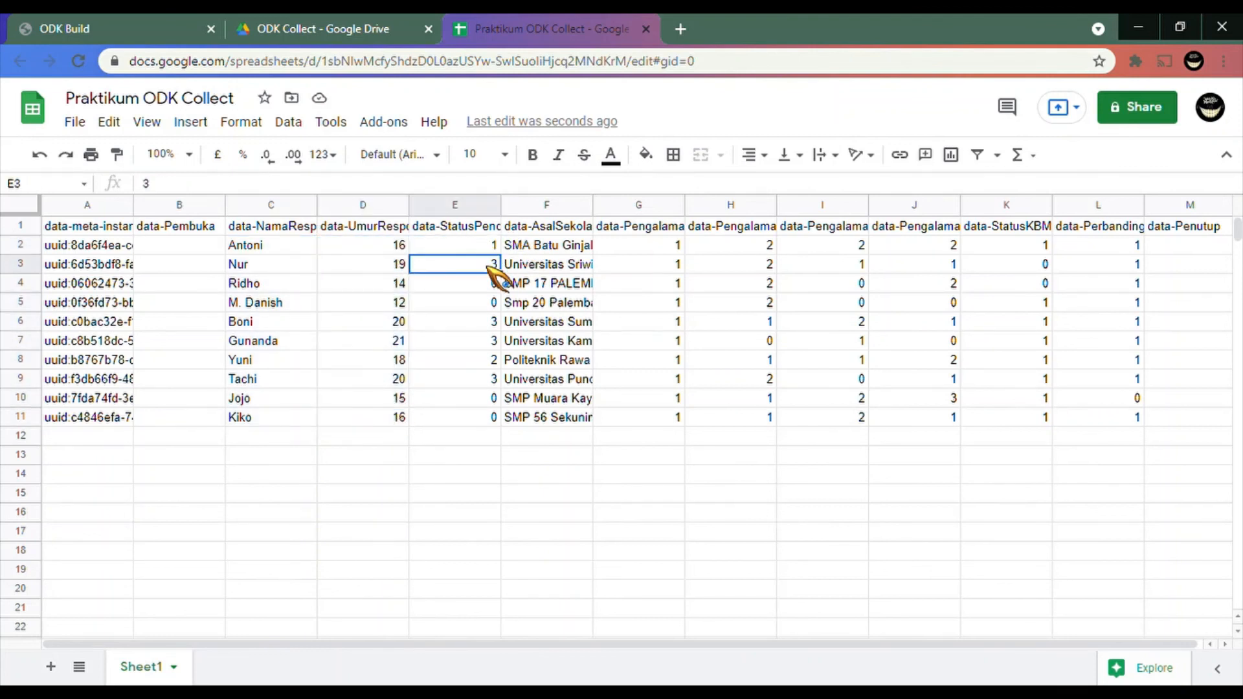
click(490, 285)
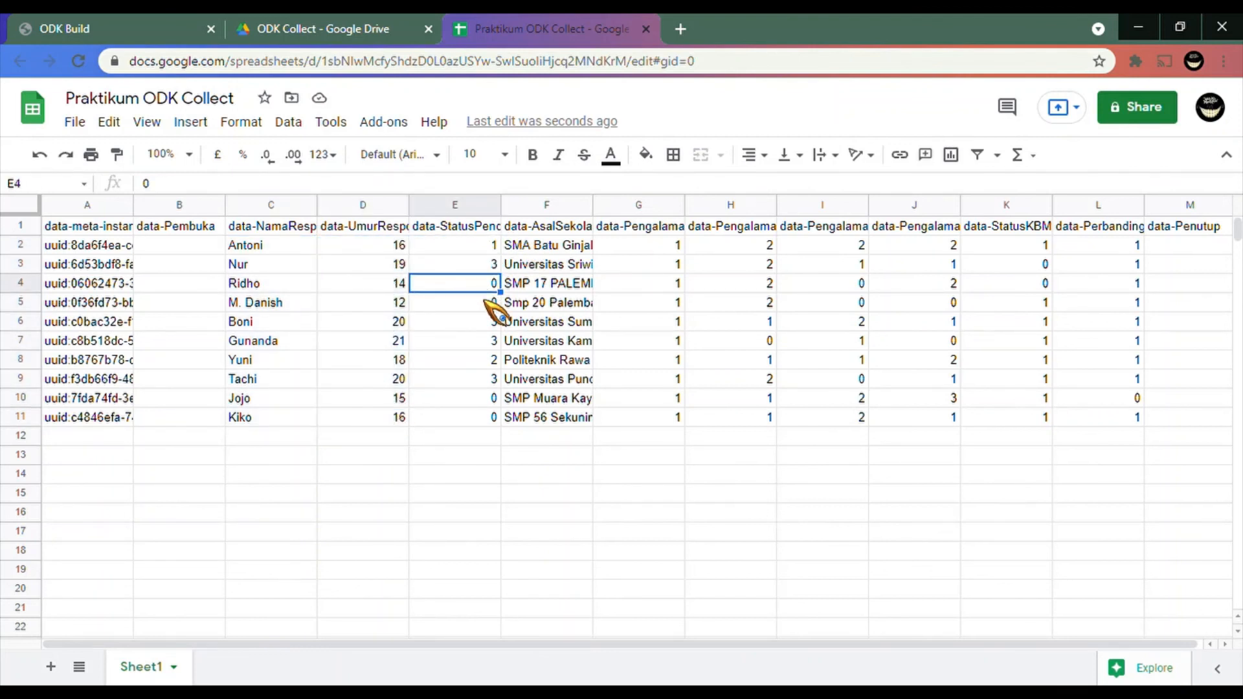
click(490, 303)
click(490, 322)
click(490, 341)
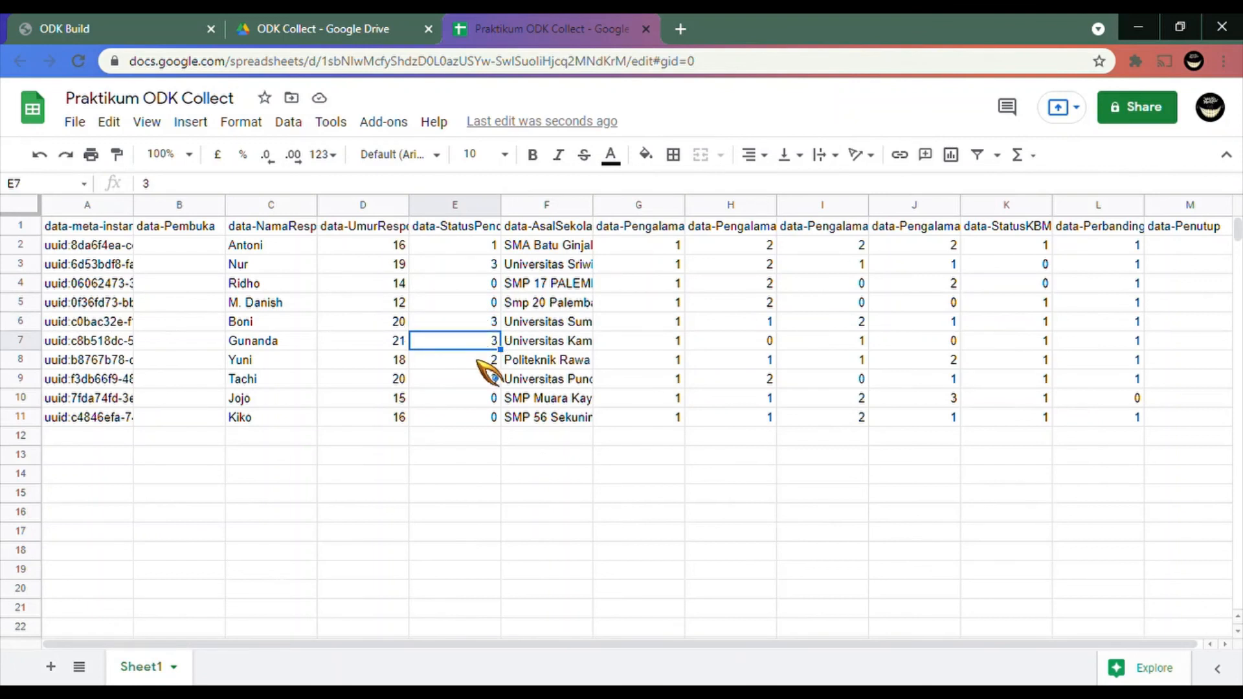
click(482, 361)
click(482, 381)
click(482, 398)
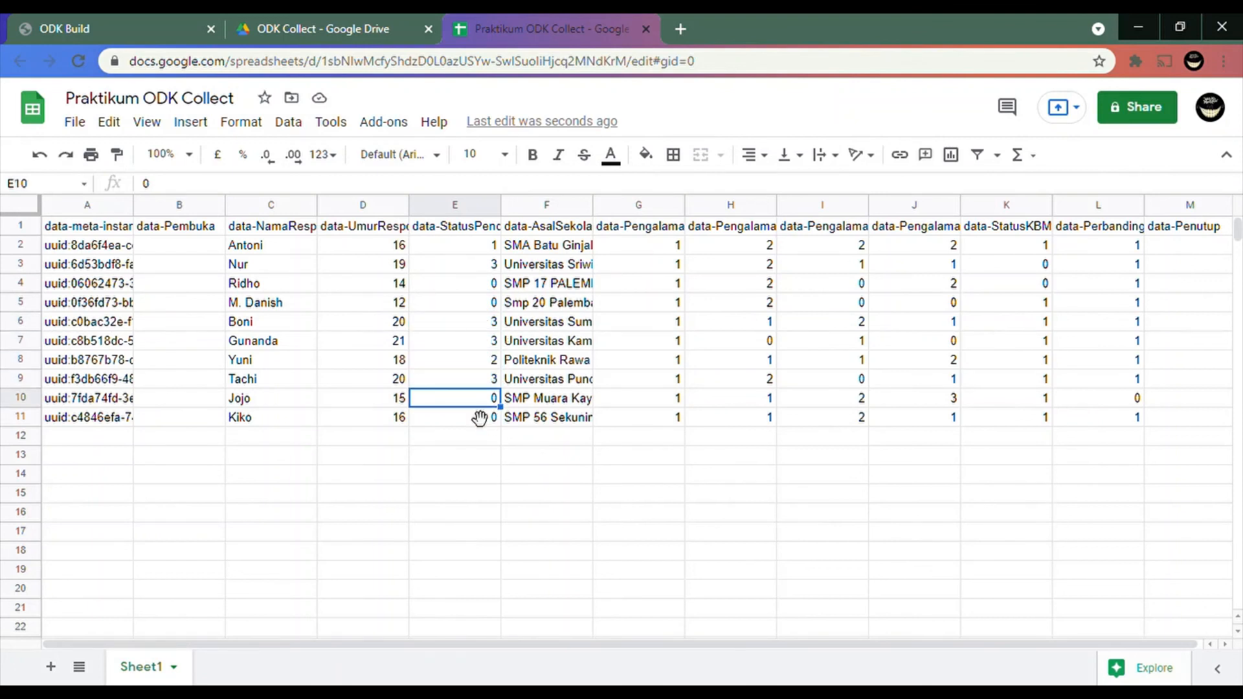
click(480, 417)
click(482, 399)
click(486, 285)
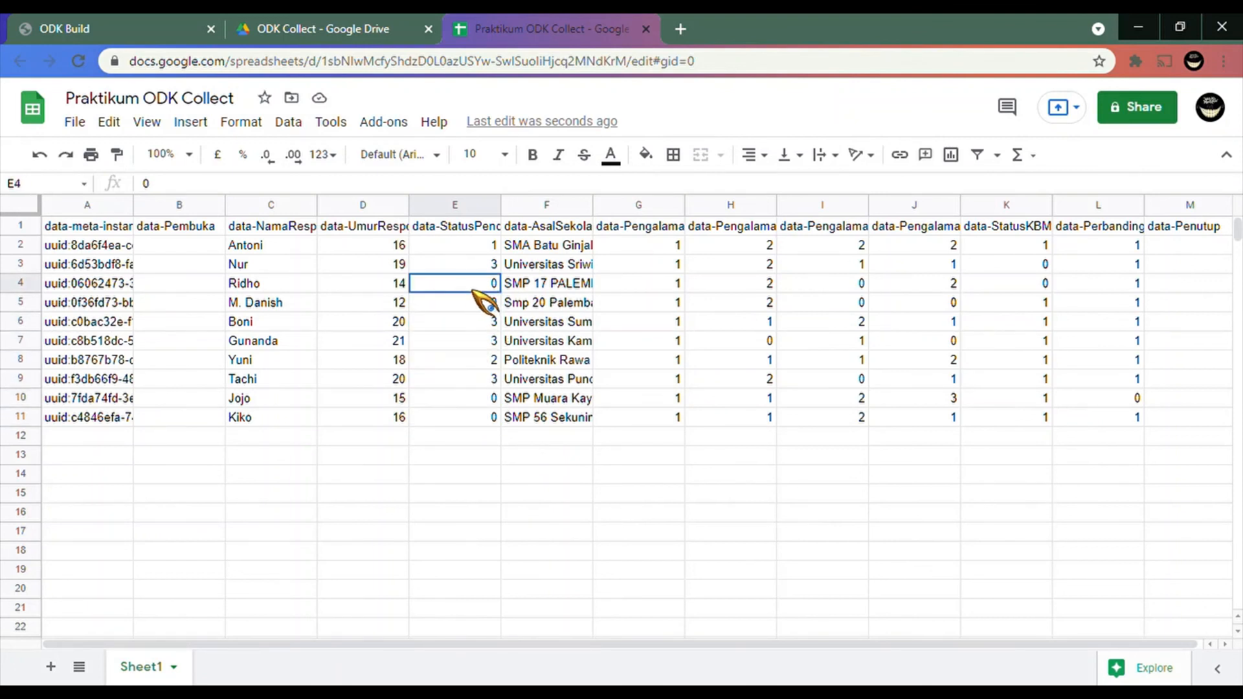
click(486, 246)
Examine the remaining response columns, from school of origin and learning experience through StatusKBM and Perbandingan to the closing column Penutup.
click(648, 246)
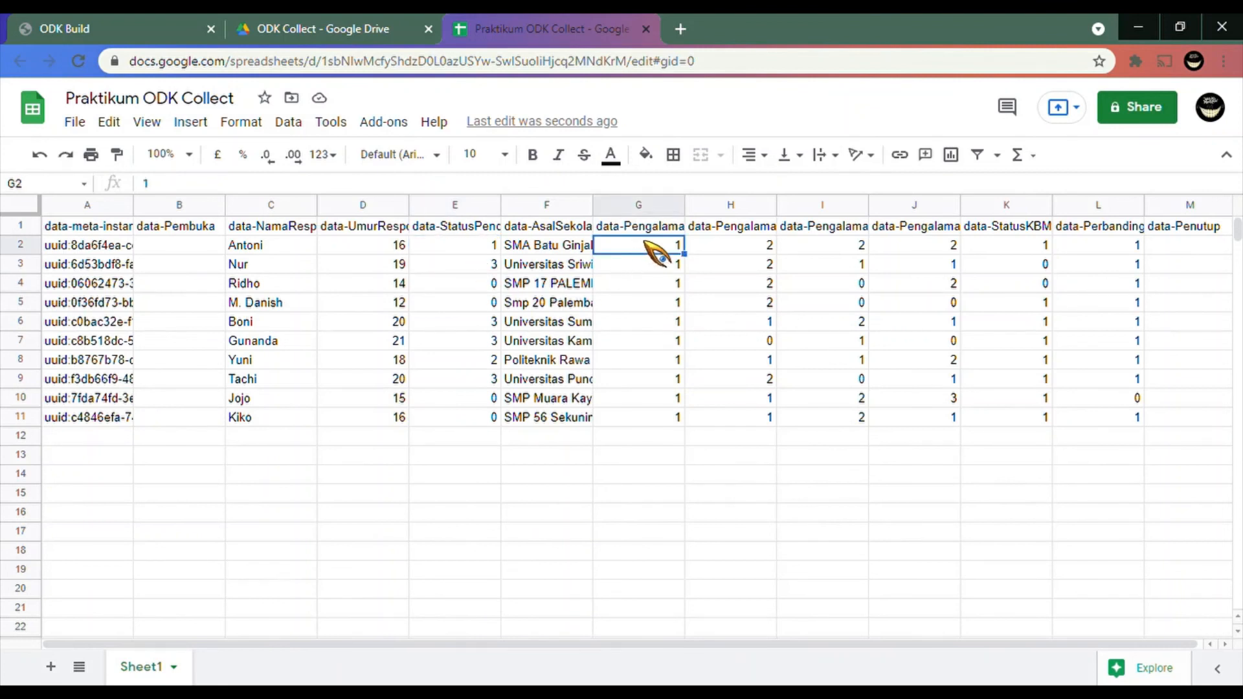
click(562, 283)
click(705, 248)
click(721, 306)
click(878, 356)
click(1005, 356)
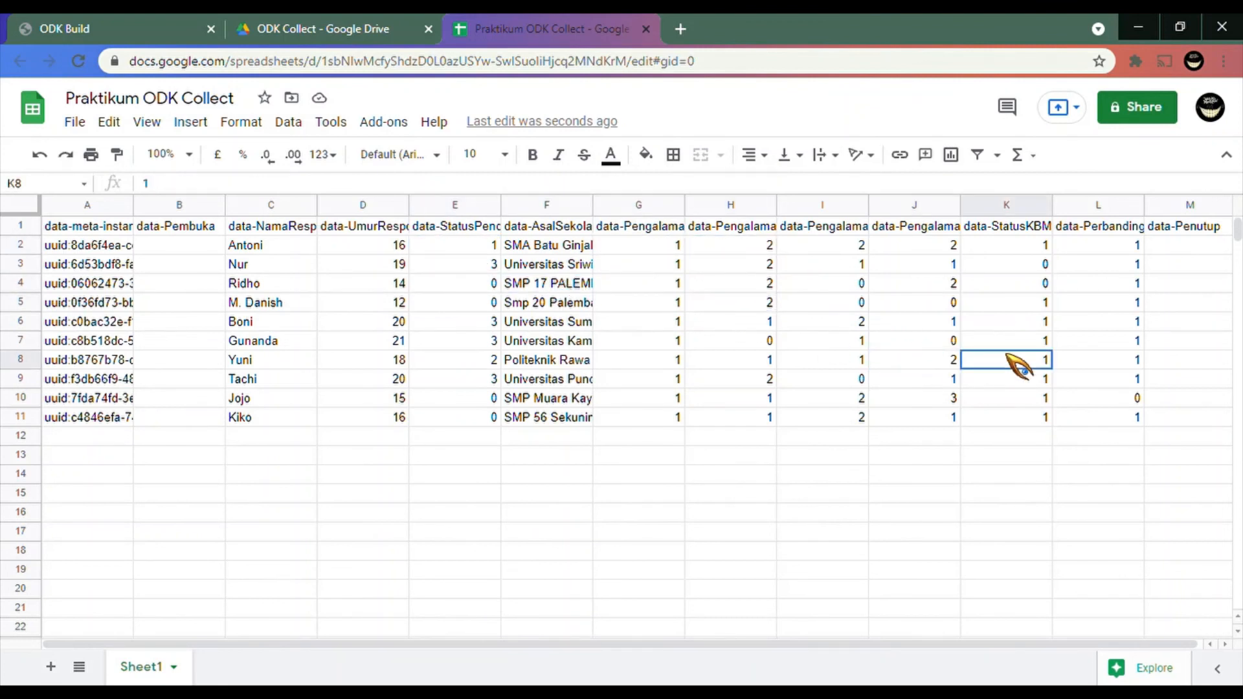
click(1107, 357)
click(1177, 341)
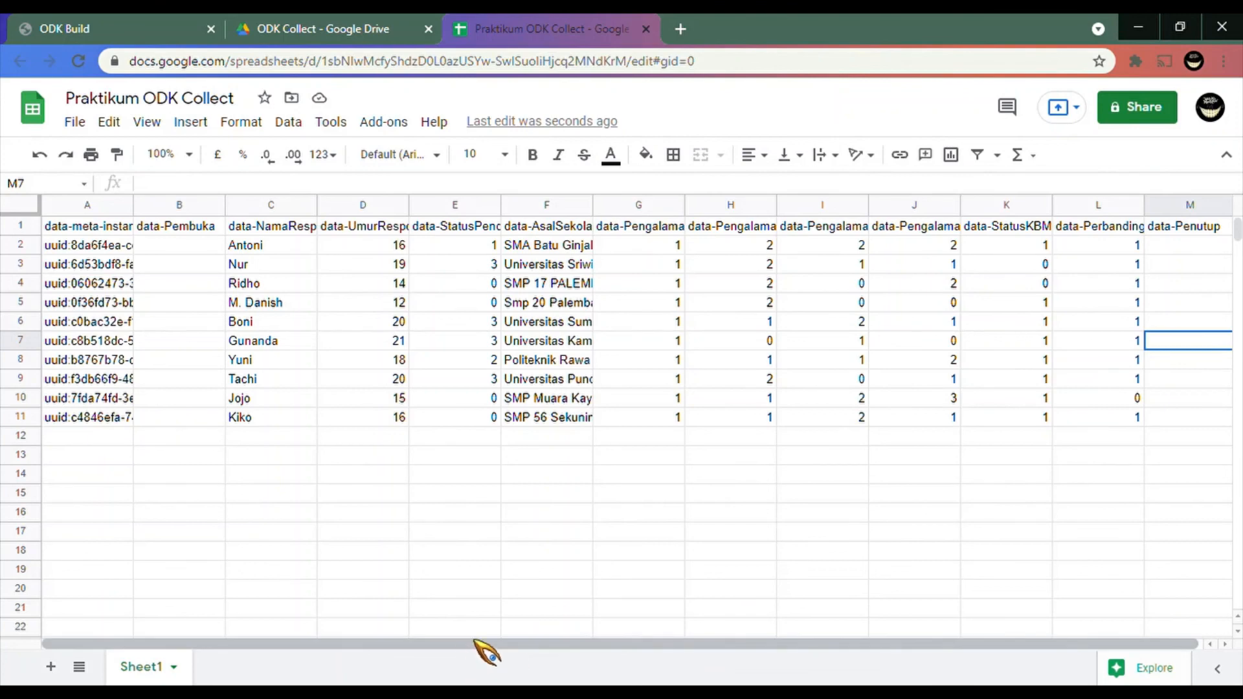
drag(472, 642, 520, 643)
click(547, 264)
click(60, 246)
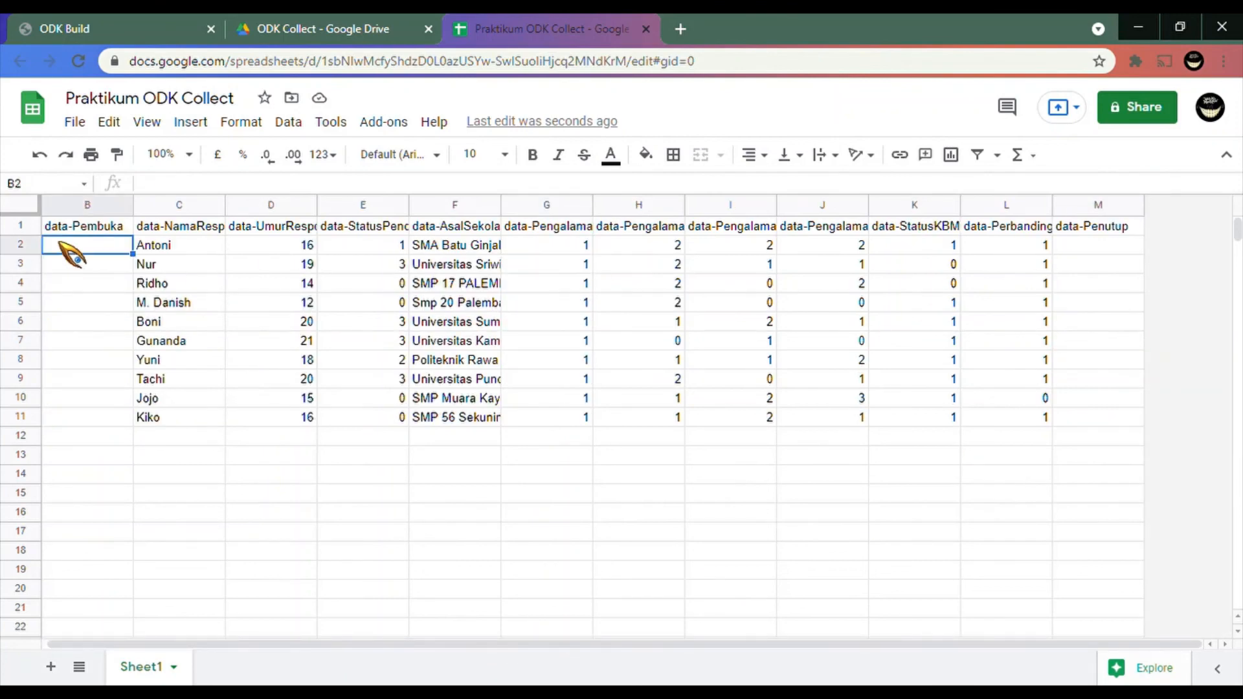
Download the Praktikum ODK Collect spreadsheet from the Drive folder and open the downloaded xlsx file.
click(322, 28)
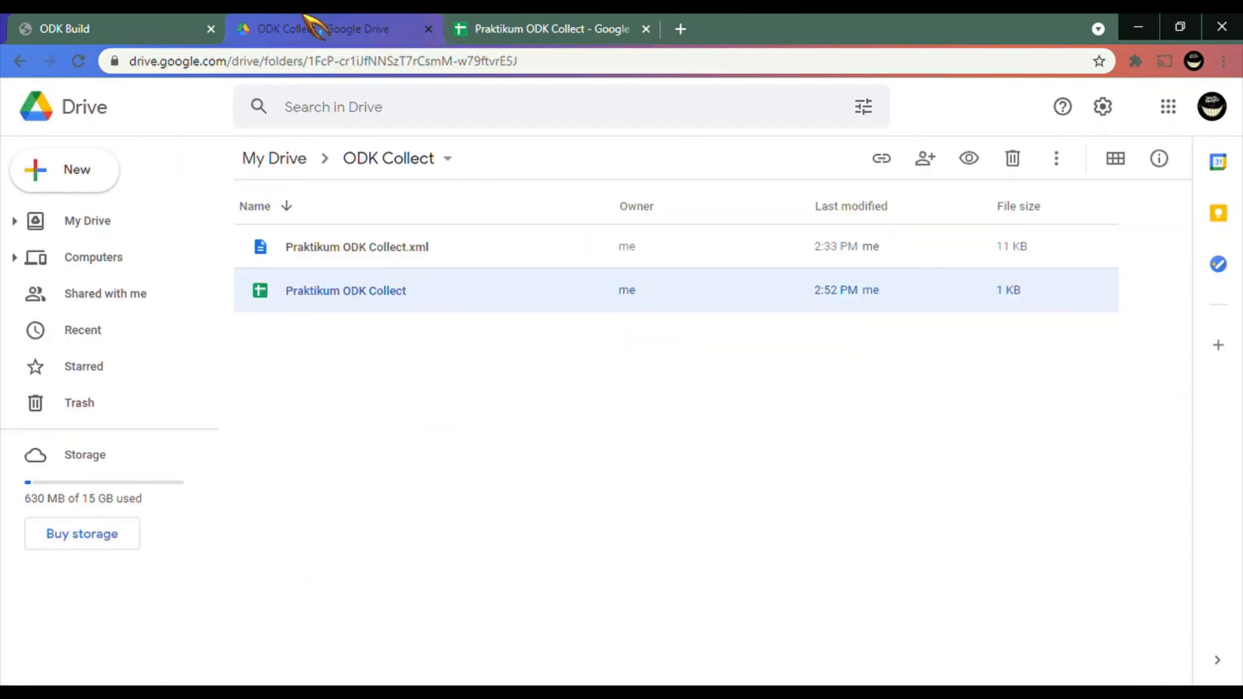
right_click(432, 290)
click(518, 631)
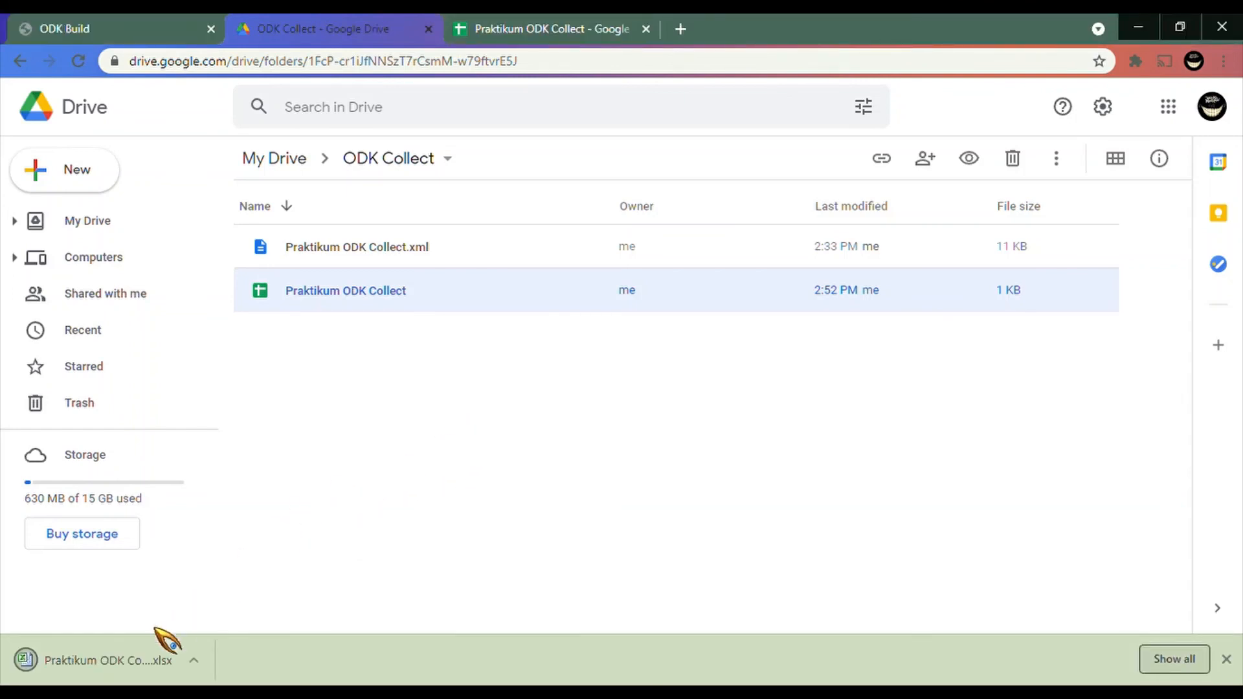
click(117, 657)
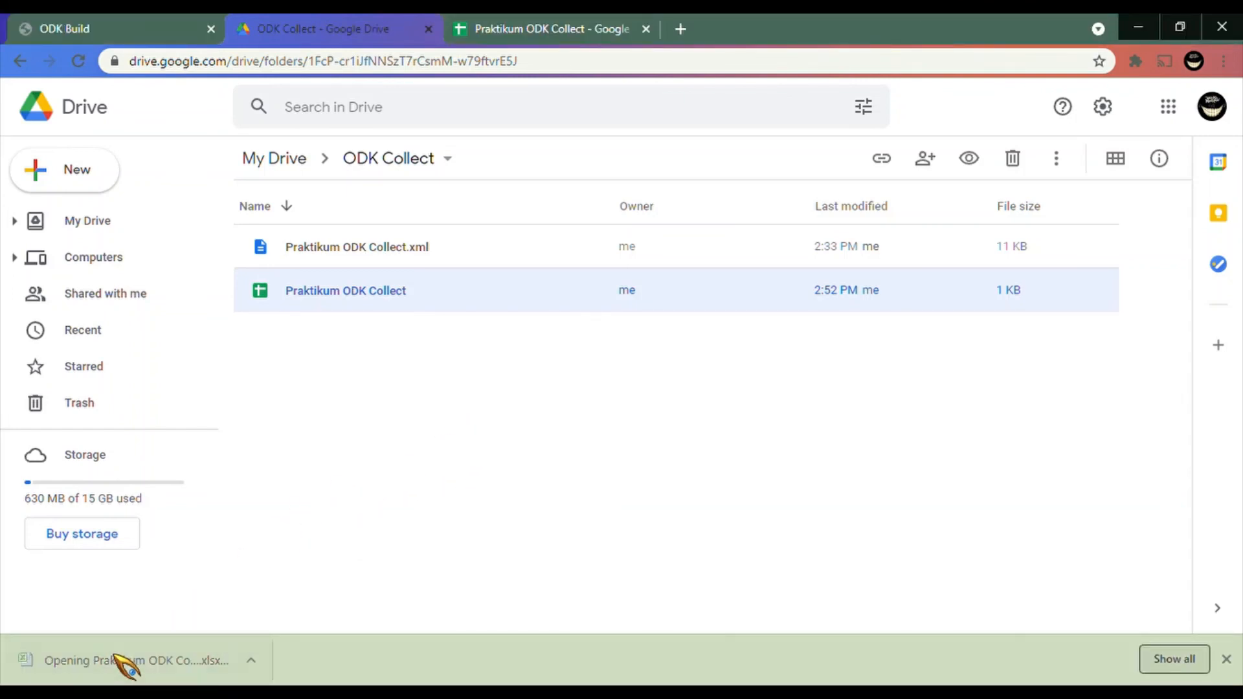